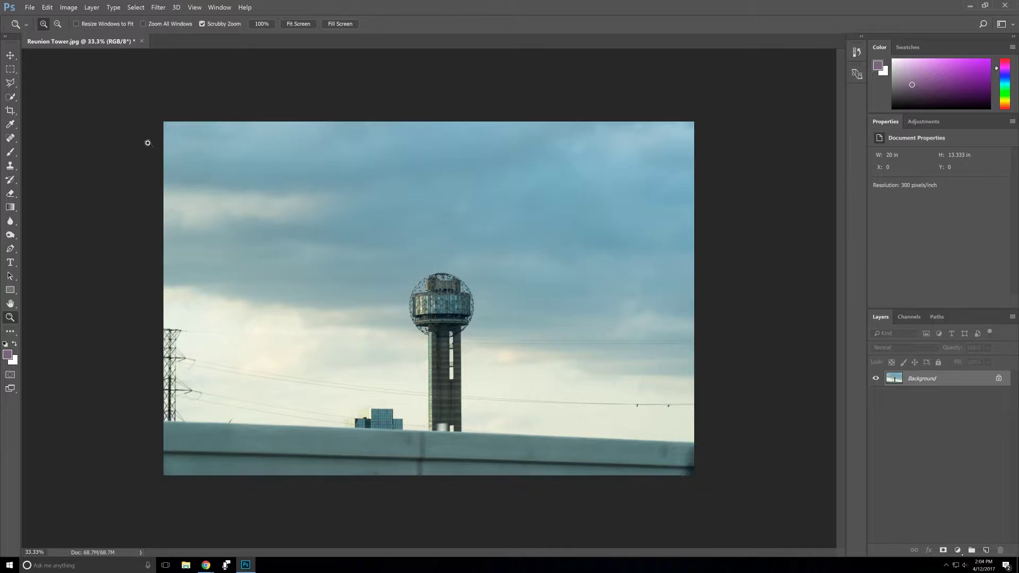
- Duplicate the Background layer and hide the original
{"action": "key", "text": "ctrl+j"}
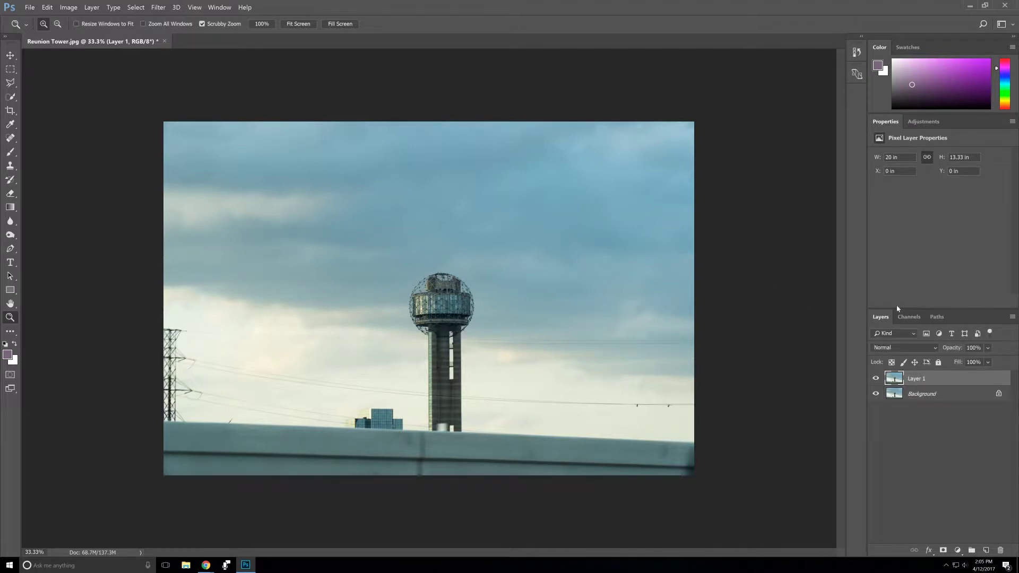
{"action": "left_click", "coordinate": [876, 394]}
{"action": "left_click", "coordinate": [10, 83]}
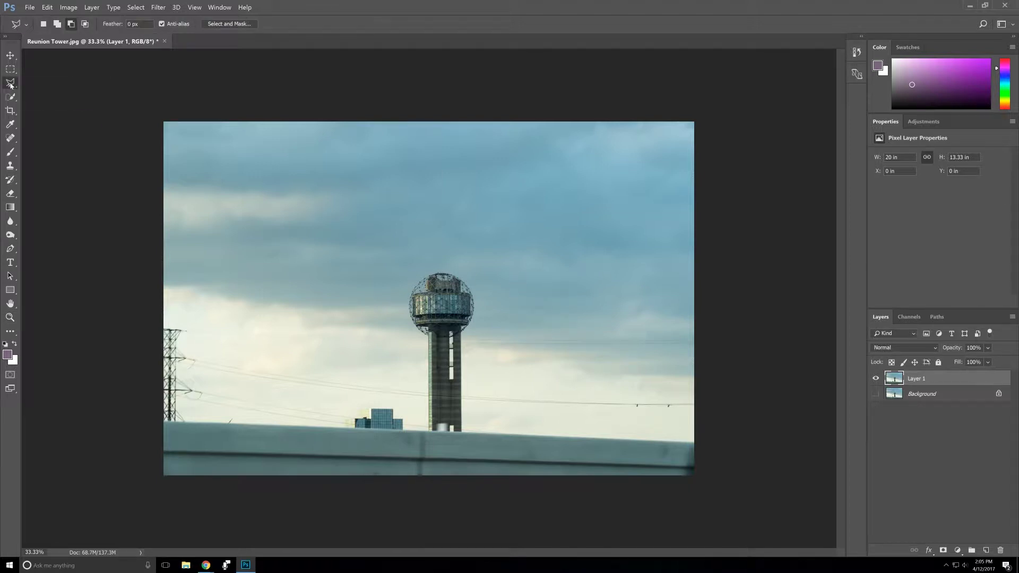
{"action": "right_click", "coordinate": [11, 85]}
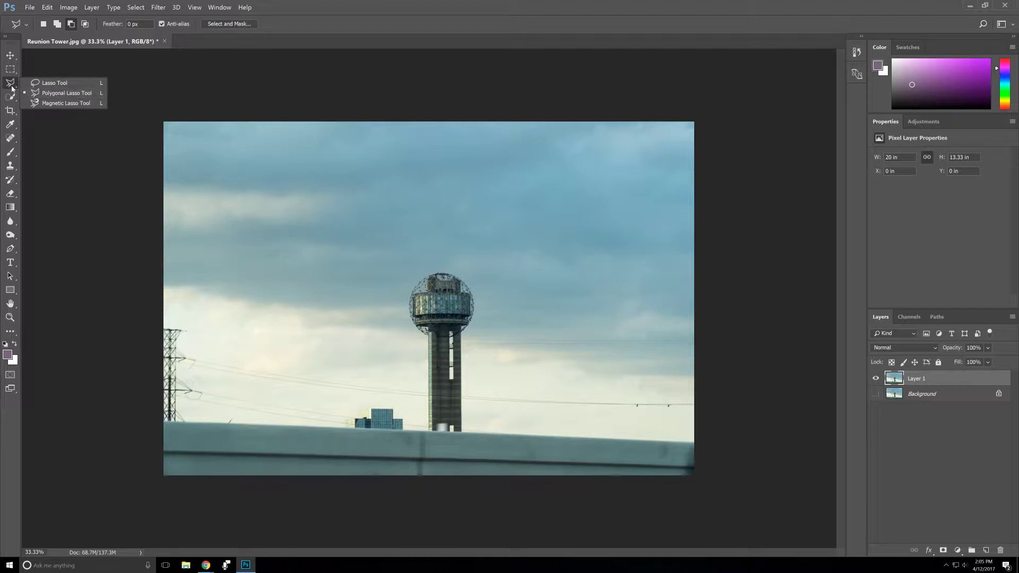
{"action": "left_click", "coordinate": [396, 28]}
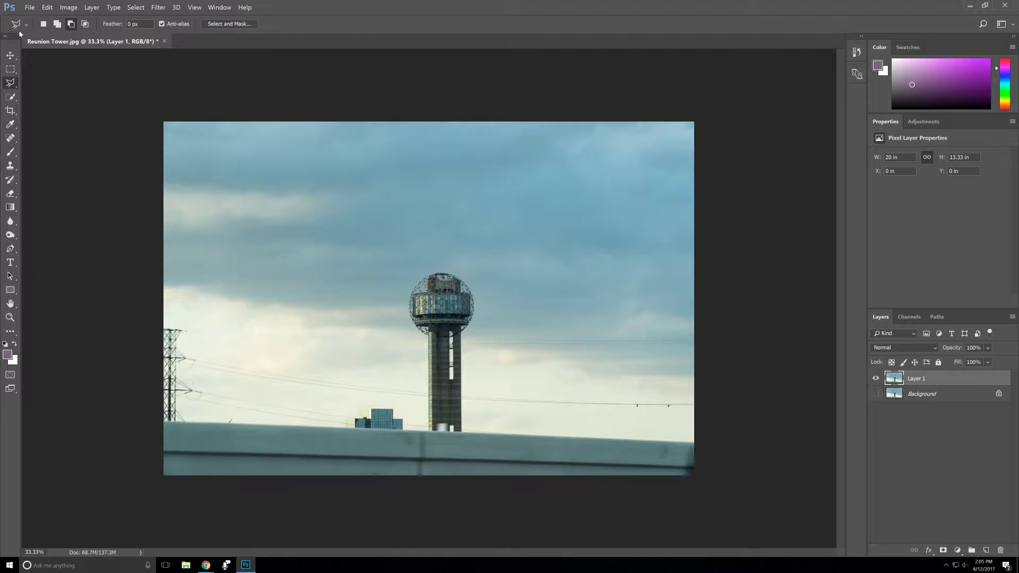
{"action": "key", "text": "ctrl+plus"}
{"action": "key", "text": "ctrl+minus"}
{"action": "key", "text": "ctrl+plus"}
{"action": "key", "text": "ctrl+minus"}
{"action": "left_click", "coordinate": [9, 69]}
{"action": "left_click", "coordinate": [9, 70]}
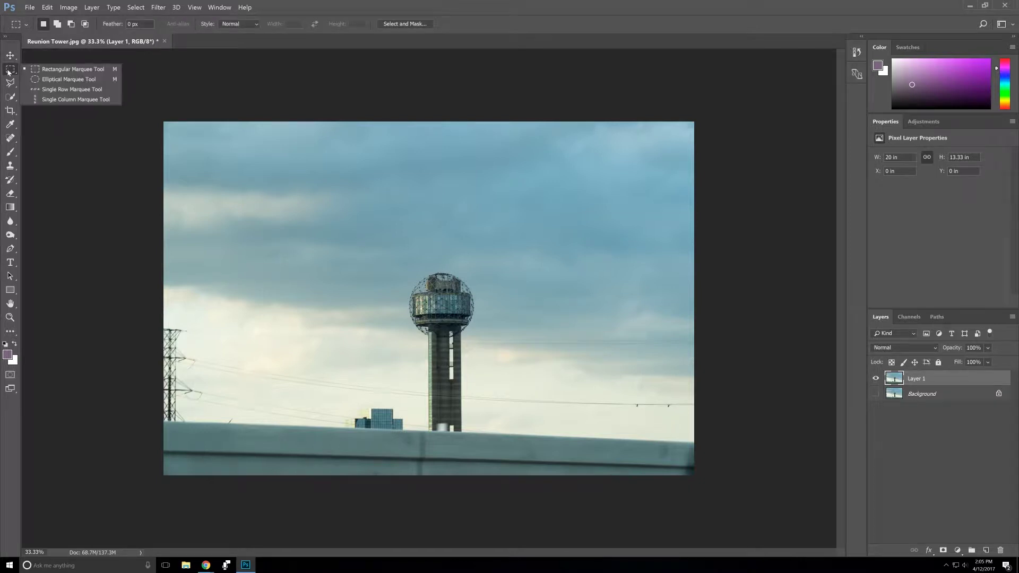
- Outline the tower's shaft from just below the sphere down to the concrete wall with the Polygonal Lasso tool
{"action": "left_click", "coordinate": [10, 317]}
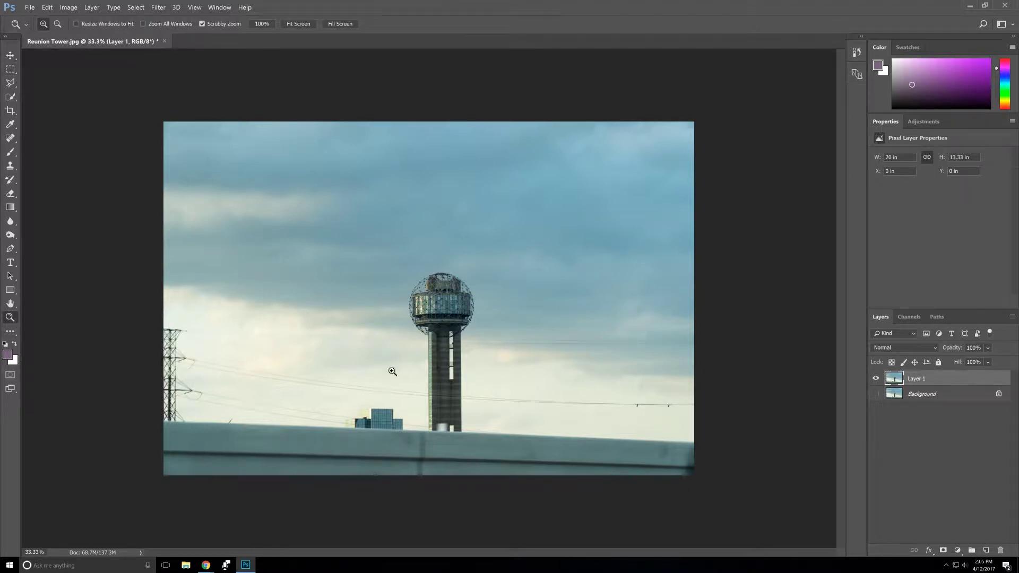
{"action": "left_click", "coordinate": [480, 347]}
{"action": "left_click", "coordinate": [461, 320]}
{"action": "left_click", "coordinate": [460, 319]}
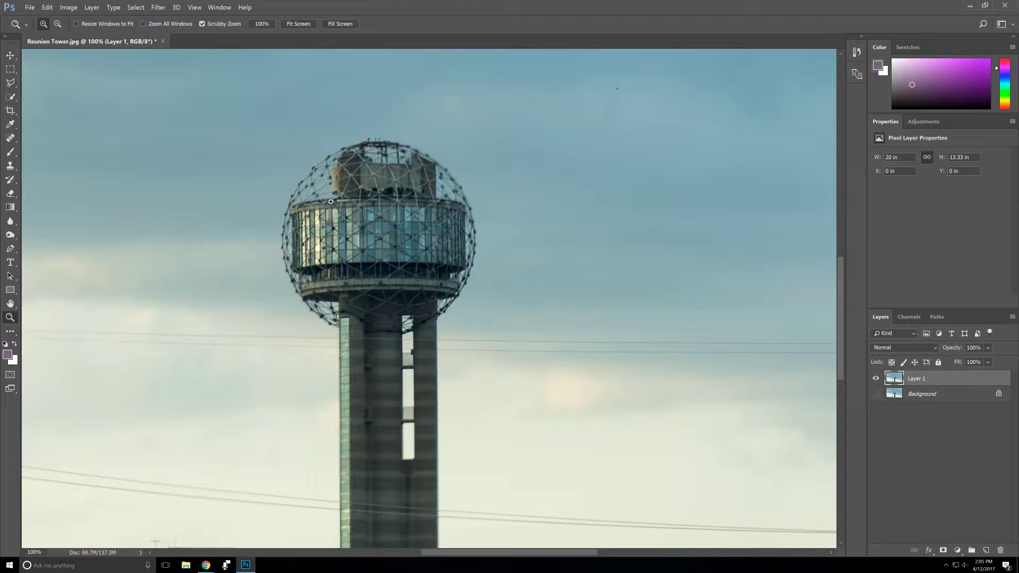
{"action": "left_click_drag", "start_coordinate": [401, 359], "coordinate": [524, 102]}
{"action": "left_click_drag", "start_coordinate": [517, 344], "coordinate": [525, 297]}
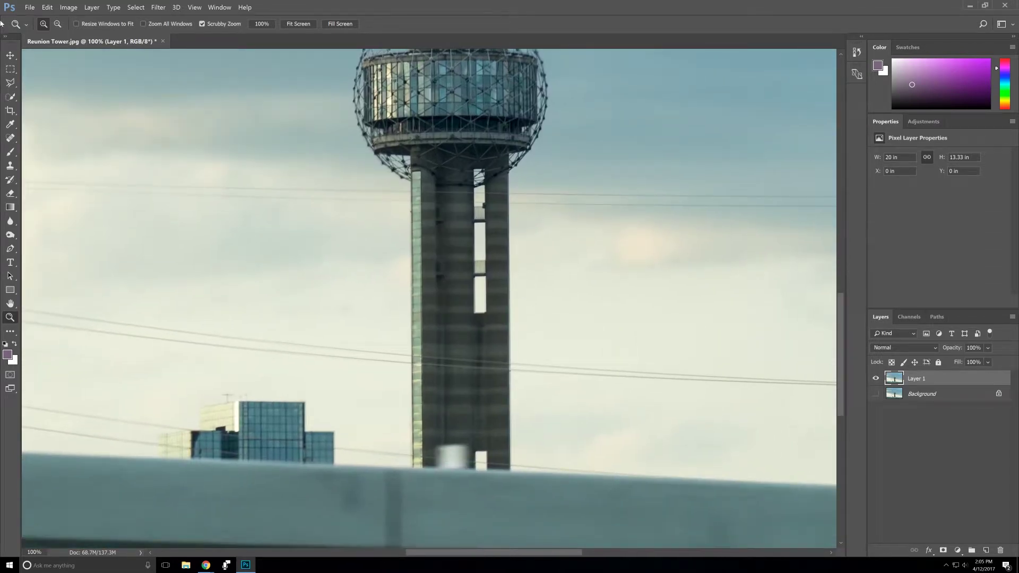
{"action": "left_click", "coordinate": [10, 82]}
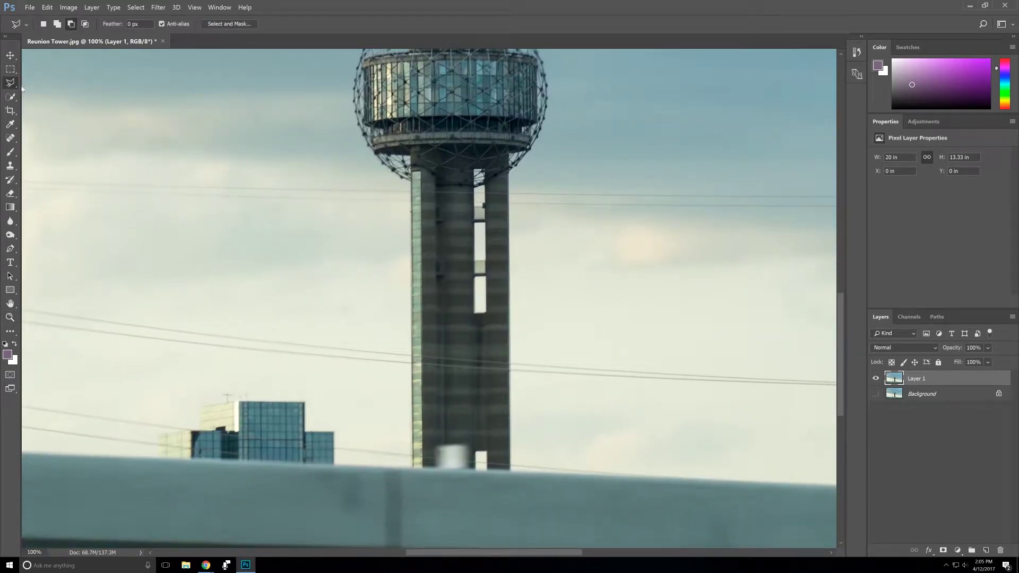
{"action": "key", "text": "ctrl+plus"}
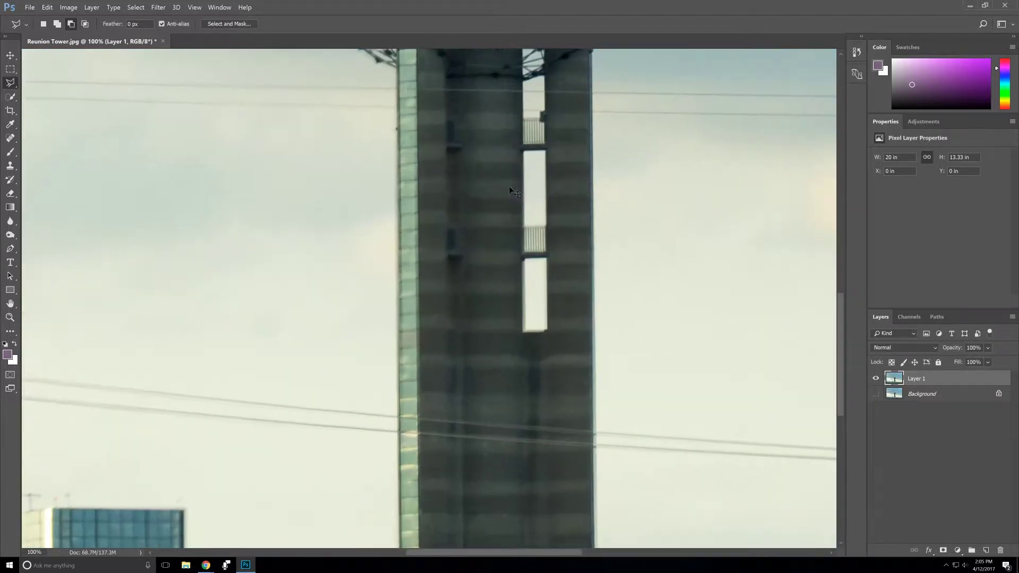
{"action": "left_click_drag", "start_coordinate": [554, 177], "coordinate": [416, 233]}
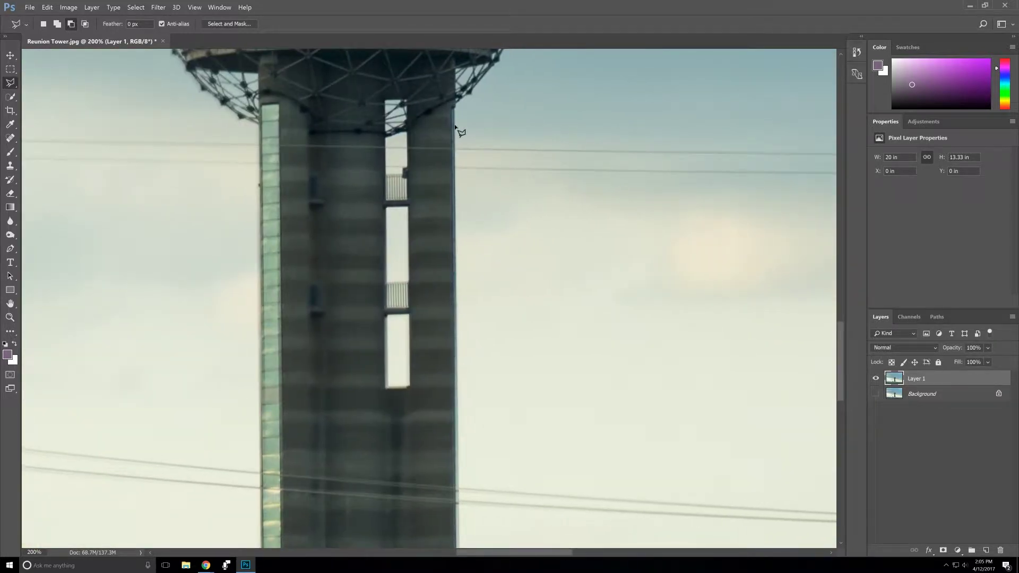
{"action": "left_click", "coordinate": [454, 126]}
{"action": "scroll", "coordinate": [428, 421], "scroll_direction": "down", "scroll_amount": 5}
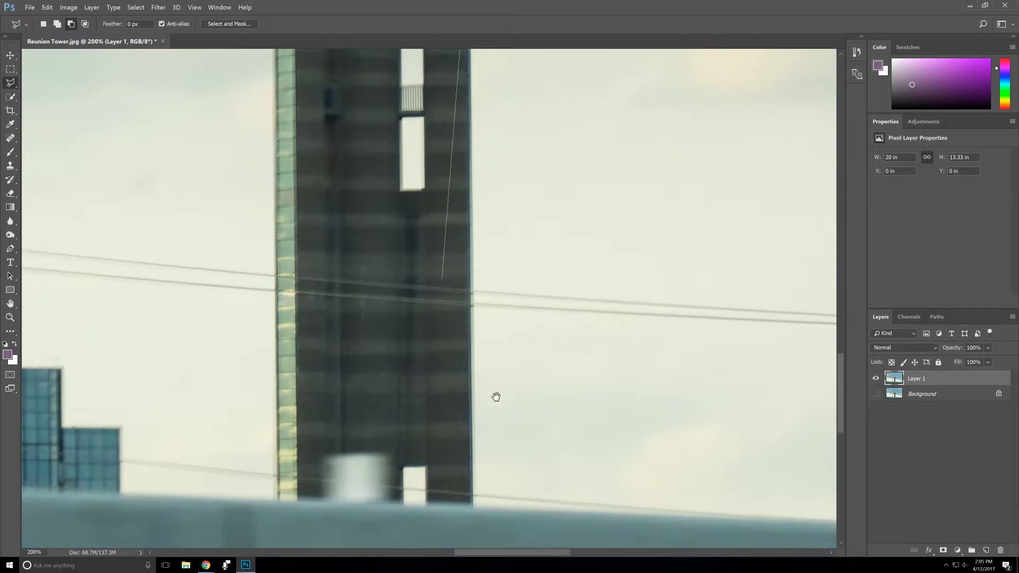
{"action": "left_click", "coordinate": [474, 506]}
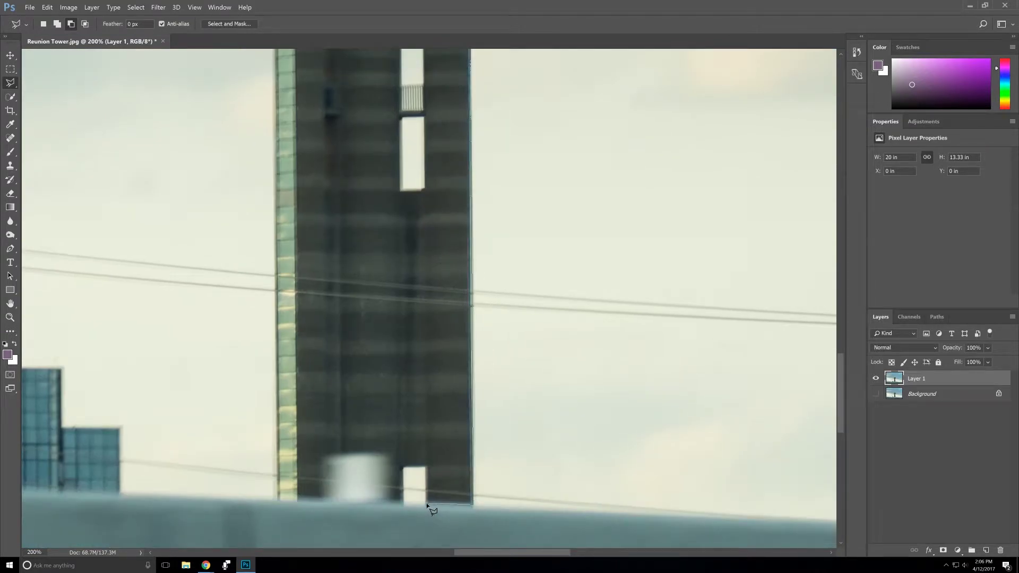
{"action": "left_click", "coordinate": [276, 502]}
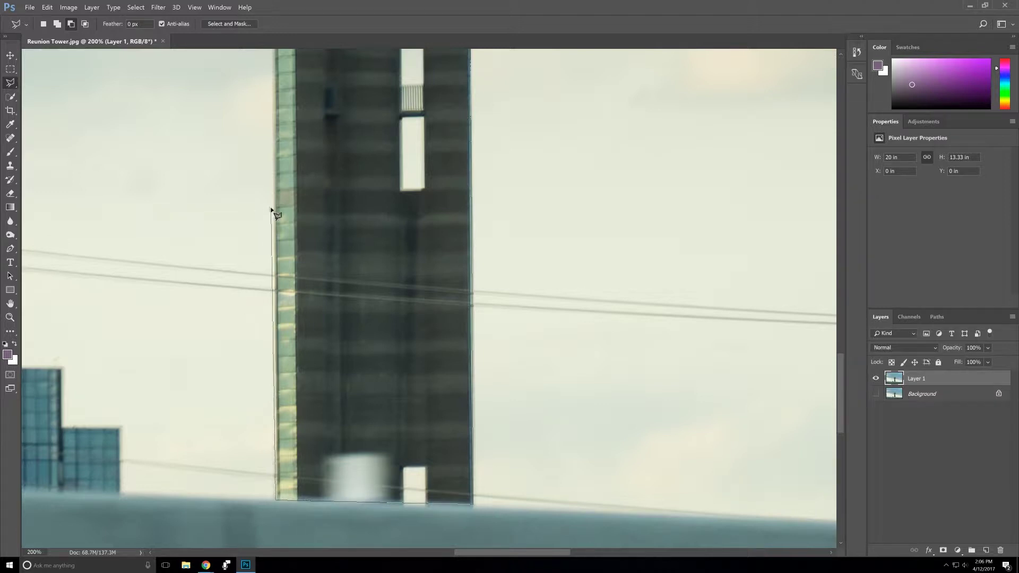
{"action": "left_click_drag", "start_coordinate": [267, 151], "coordinate": [312, 391]}
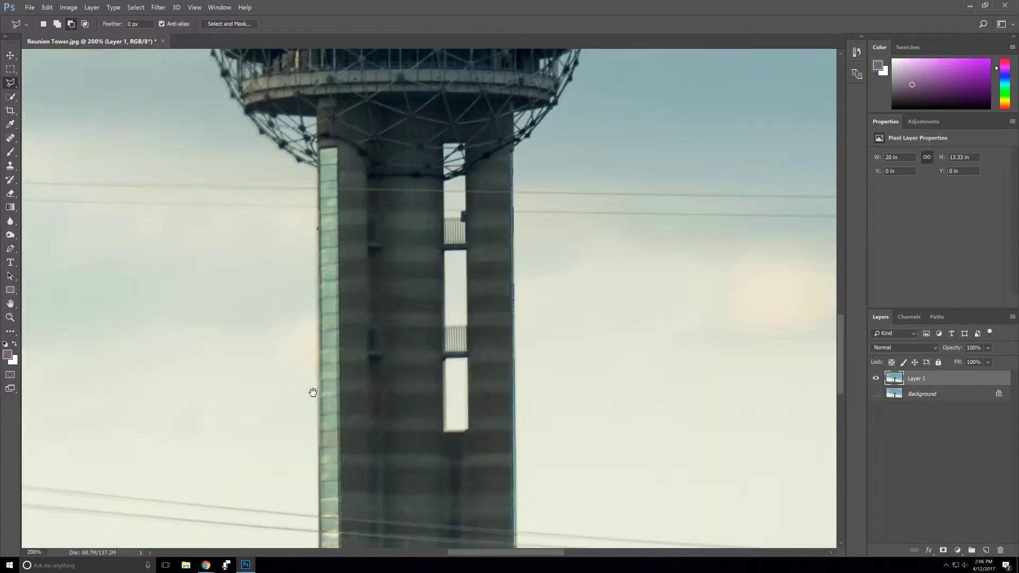
{"action": "left_click", "coordinate": [319, 176]}
{"action": "left_click", "coordinate": [513, 176]}
- Copy the selected tower shaft to its own layer and hide Layer 1 to check the cutout
{"action": "key", "text": "ctrl+minus"}
{"action": "key", "text": "ctrl+minus"}
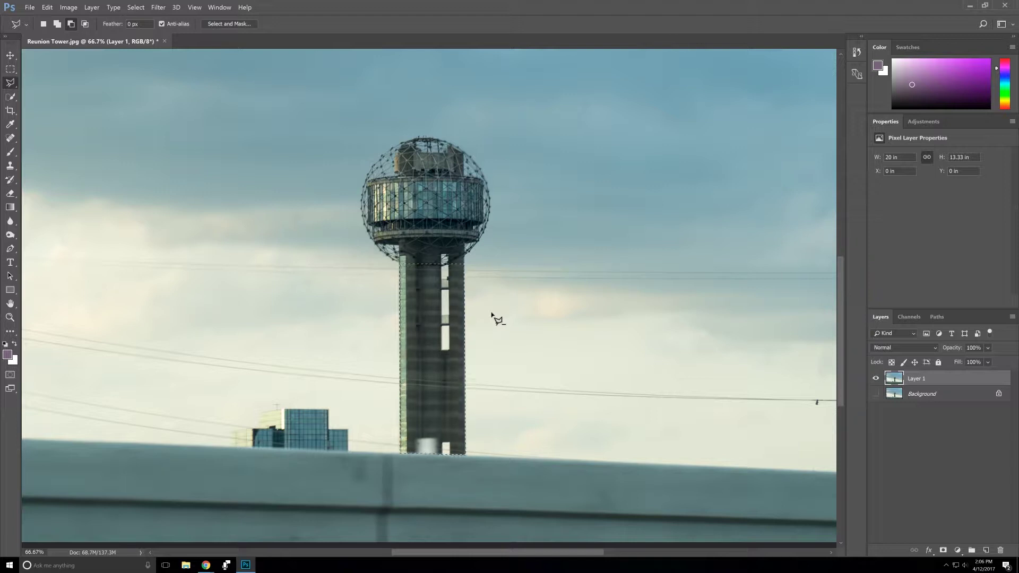
{"action": "key", "text": "ctrl+j"}
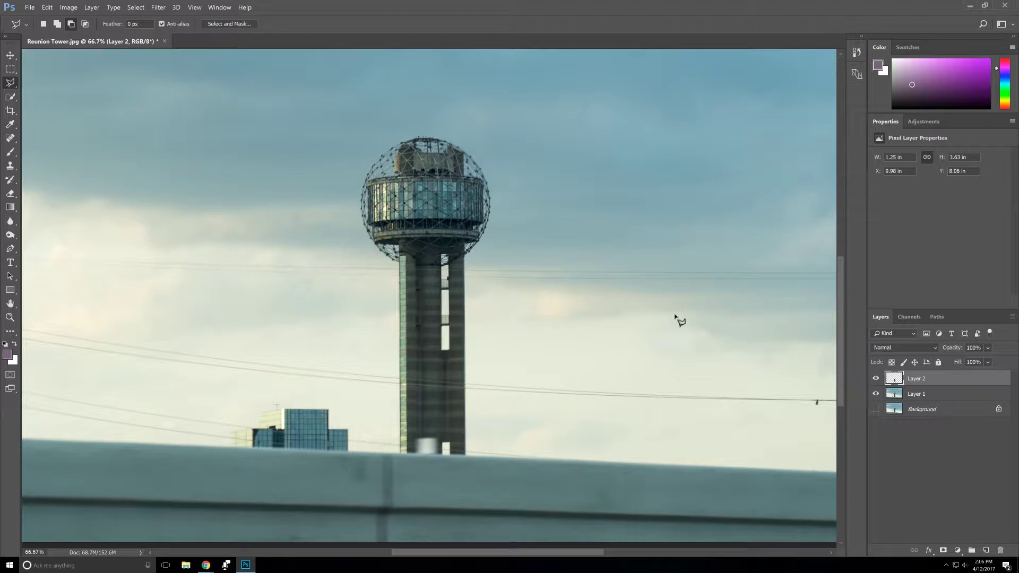
{"action": "left_click", "coordinate": [875, 393]}
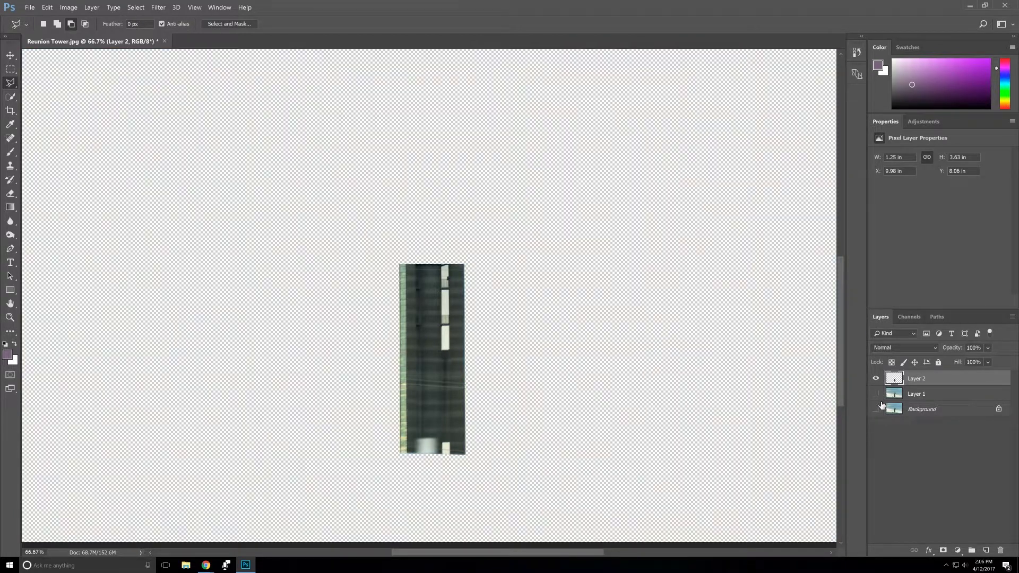
{"action": "left_click", "coordinate": [875, 394]}
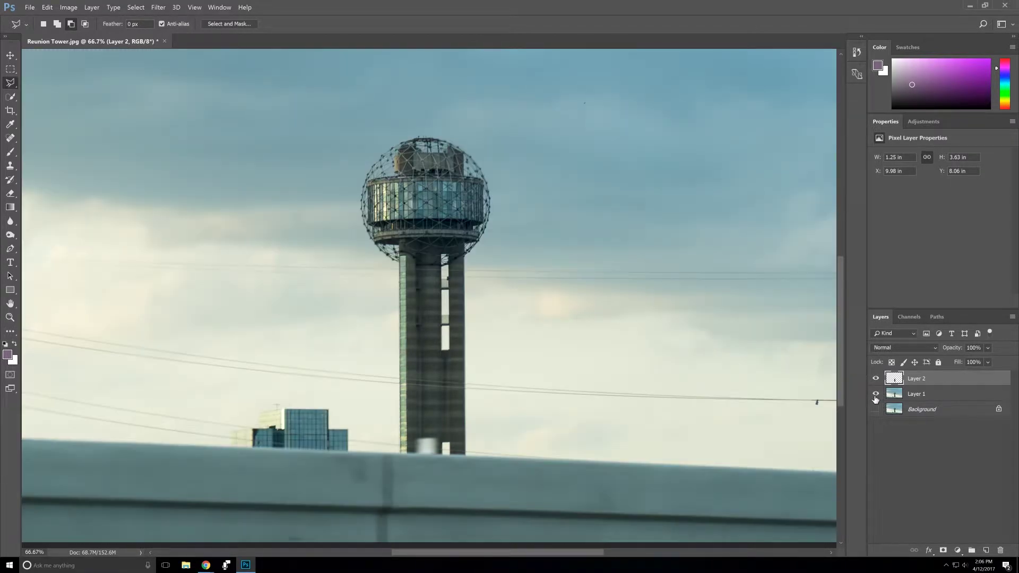
{"action": "left_click", "coordinate": [875, 394]}
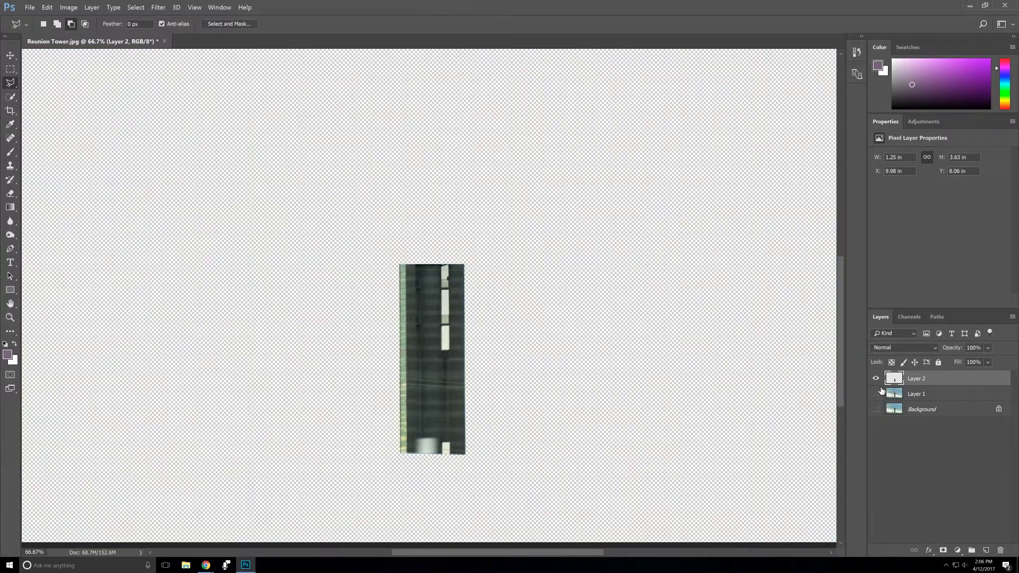
- Hide the shaft layer, show Layer 1 again and move Layer 1 above the shaft layer
{"action": "left_click", "coordinate": [876, 378]}
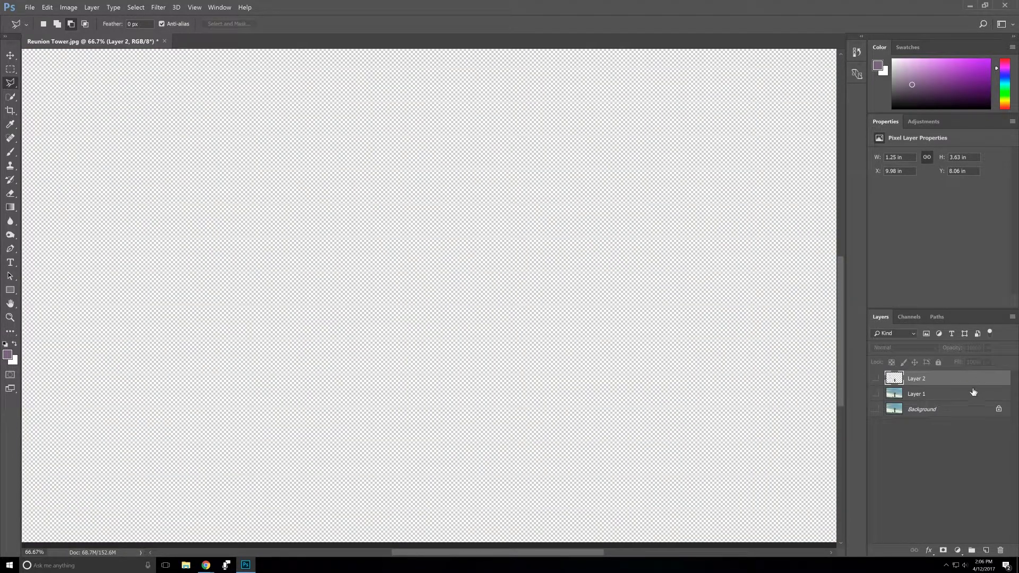
{"action": "left_click", "coordinate": [892, 394]}
{"action": "left_click", "coordinate": [876, 393]}
{"action": "left_click_drag", "start_coordinate": [934, 394], "coordinate": [937, 378]}
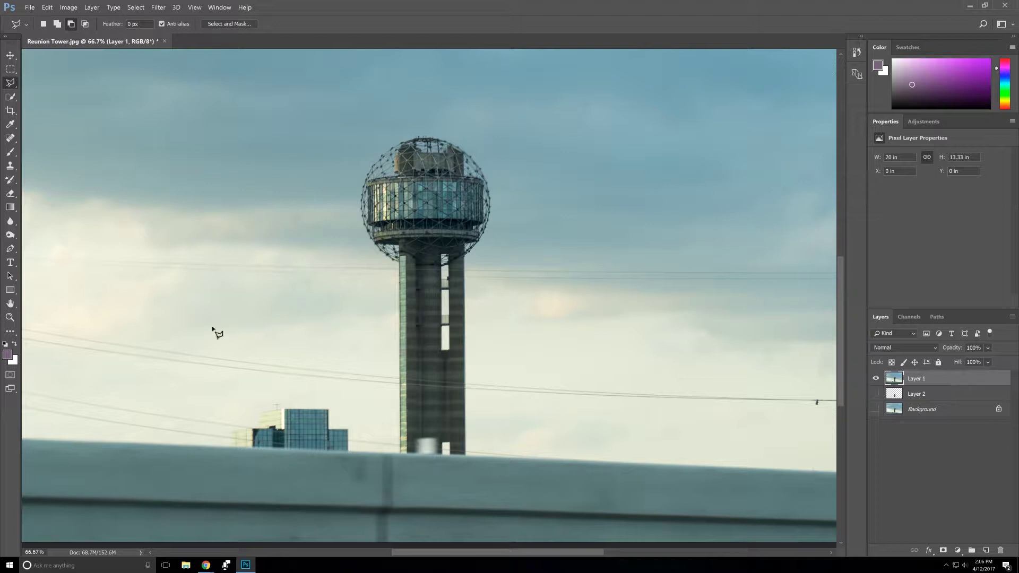
- Activate the Clone Stamp tool and review its brush size and hardness settings
{"action": "left_click", "coordinate": [9, 166]}
{"action": "right_click", "coordinate": [8, 167]}
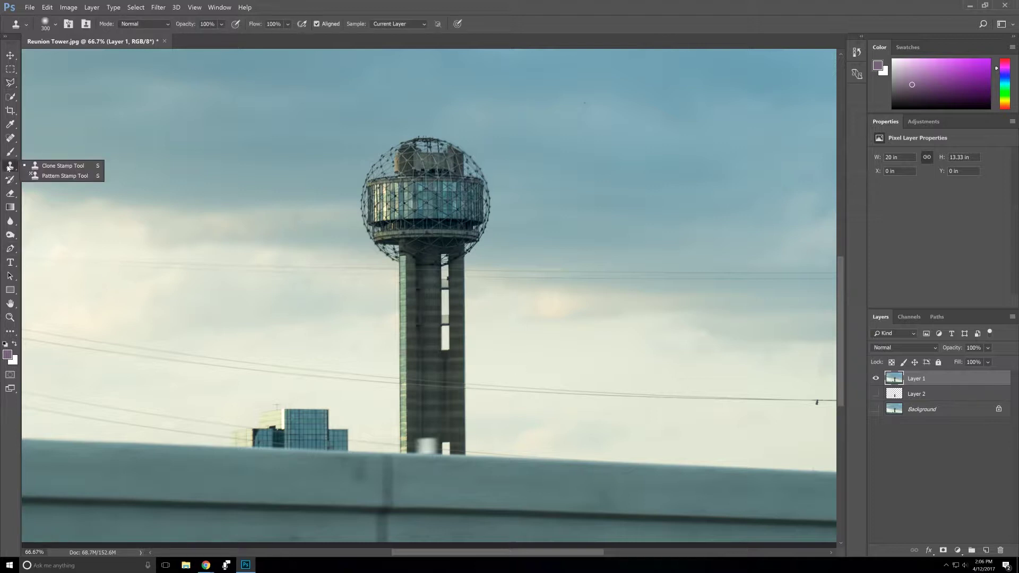
{"action": "left_click", "coordinate": [51, 166]}
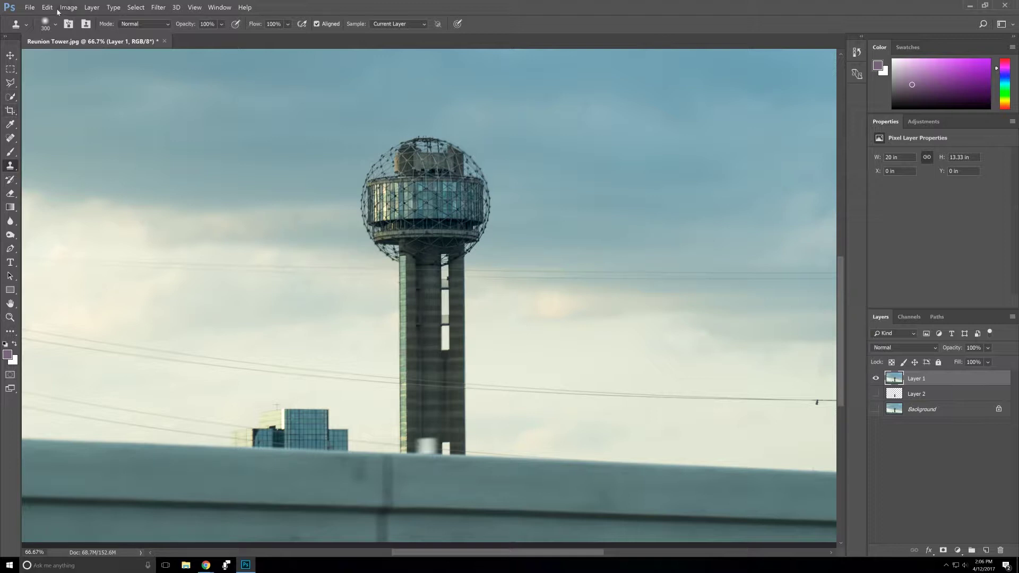
{"action": "left_click", "coordinate": [44, 24]}
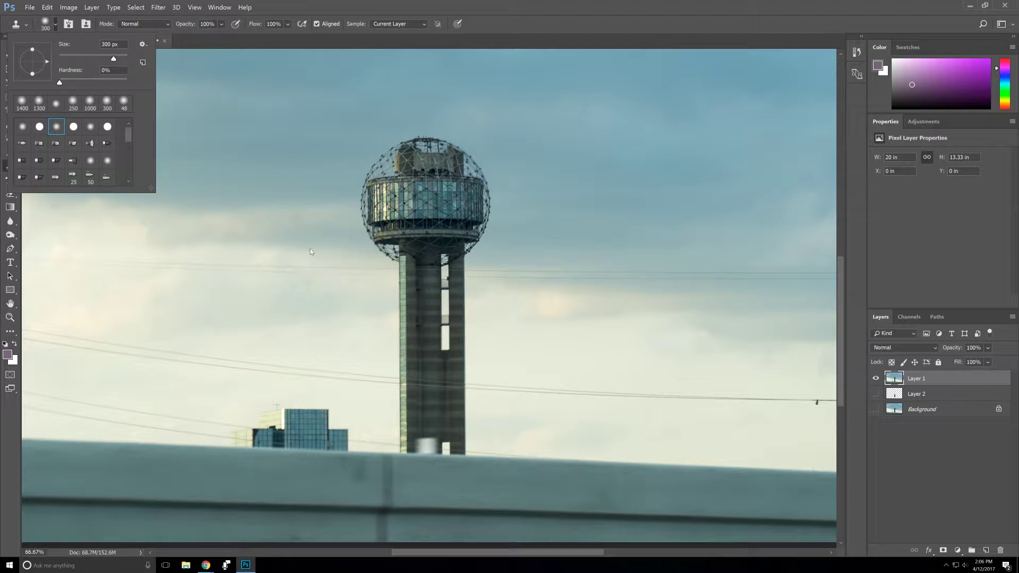
{"action": "left_click", "coordinate": [327, 43]}
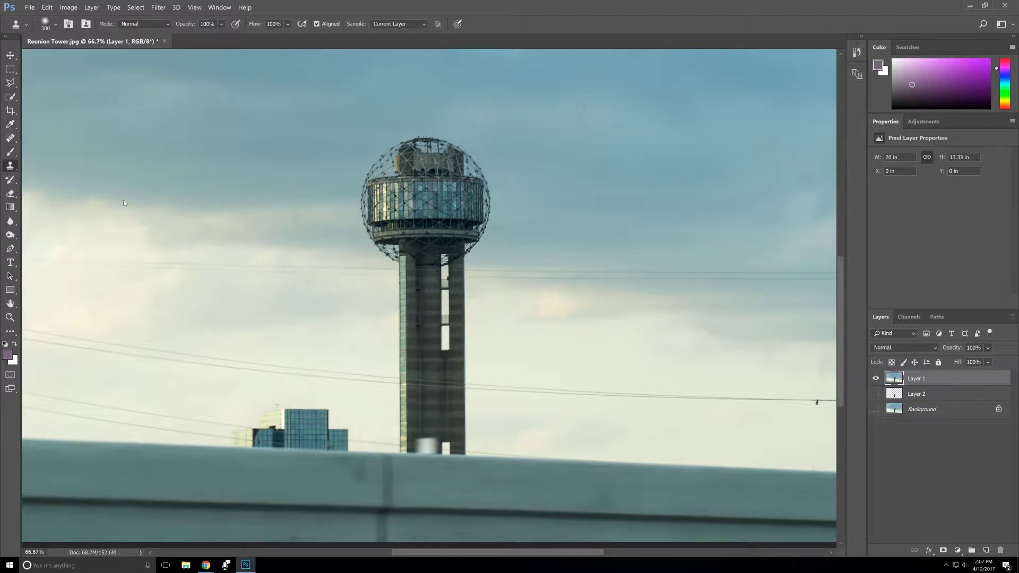
- Try cloning pale sky over the darker clouds beside the tower with a hard round 300 px brush, and undo it
{"action": "left_click", "coordinate": [45, 24]}
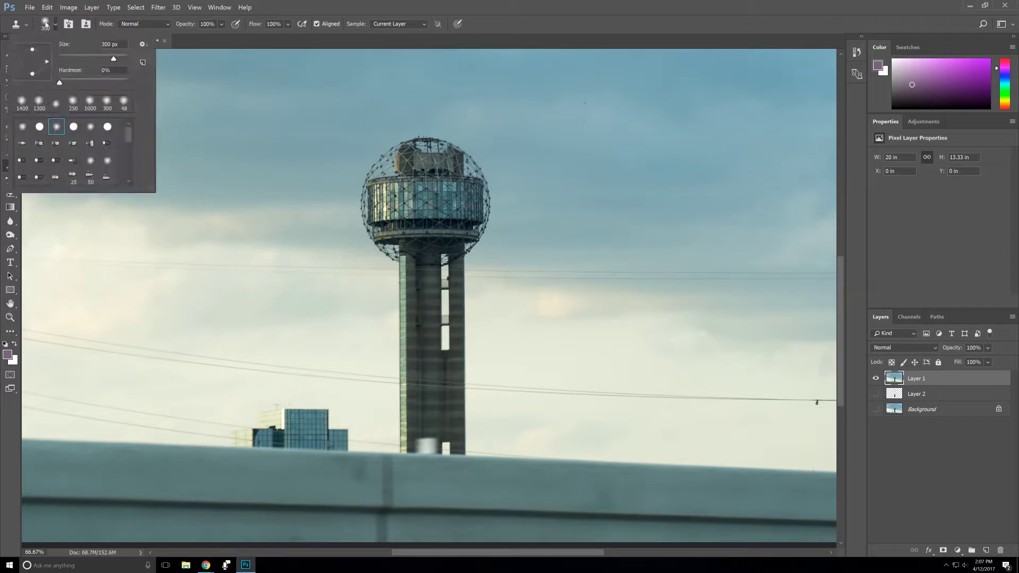
{"action": "left_click", "coordinate": [40, 127]}
{"action": "left_click", "coordinate": [273, 194]}
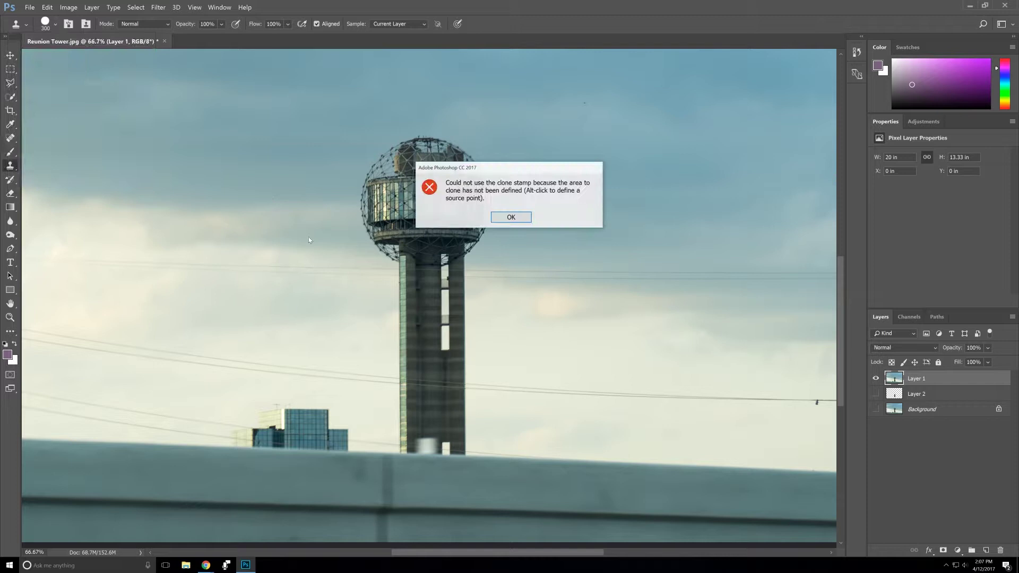
{"action": "left_click", "coordinate": [511, 218]}
{"action": "left_click", "coordinate": [249, 301], "text": "alt"}
{"action": "left_click_drag", "start_coordinate": [258, 161], "coordinate": [152, 147]}
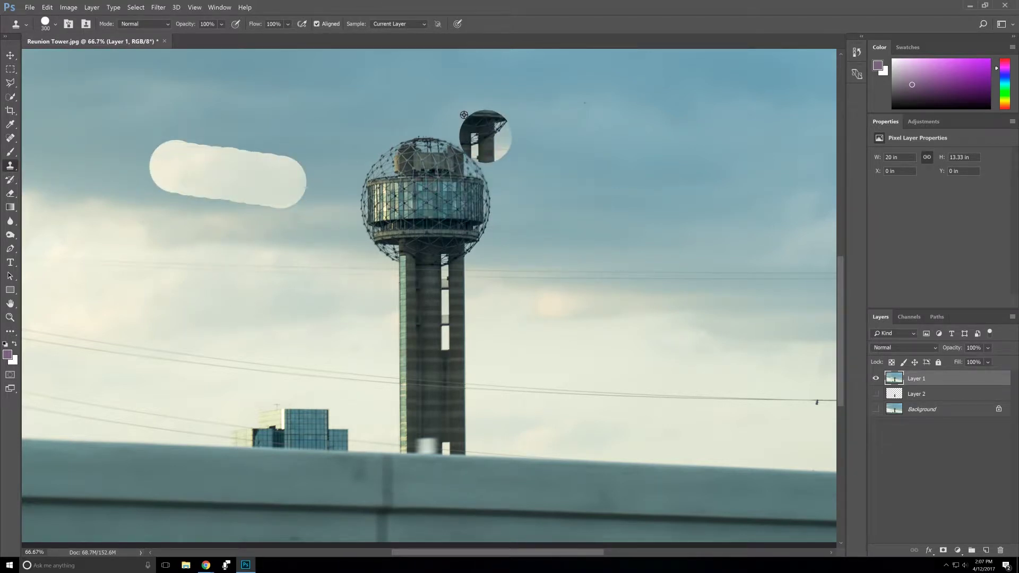
{"action": "key", "text": "ctrl+z"}
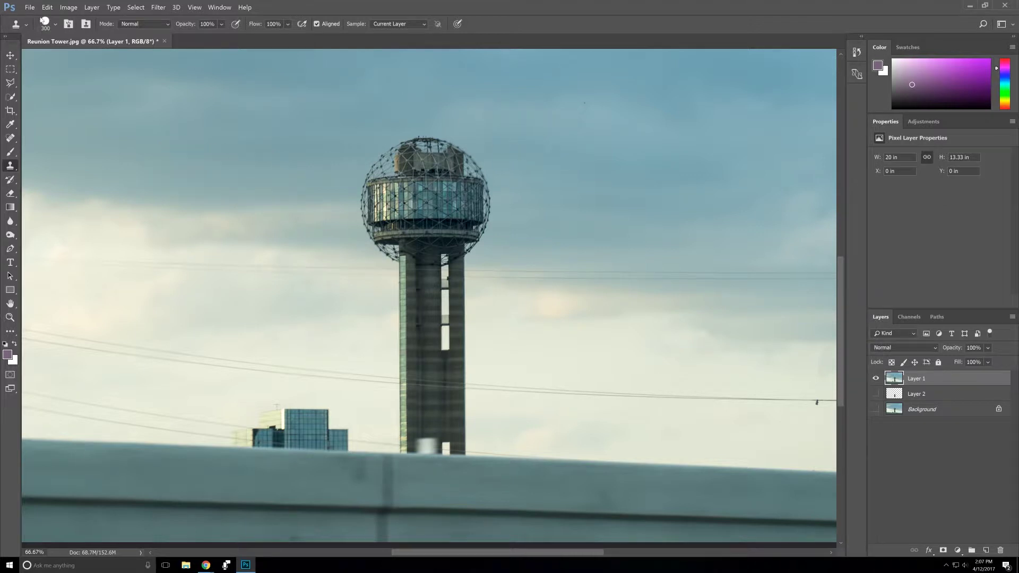
- Set the Clone Stamp brush to the soft round preset at 300 px and 0% hardness
{"action": "left_click", "coordinate": [45, 22]}
{"action": "left_click", "coordinate": [57, 127]}
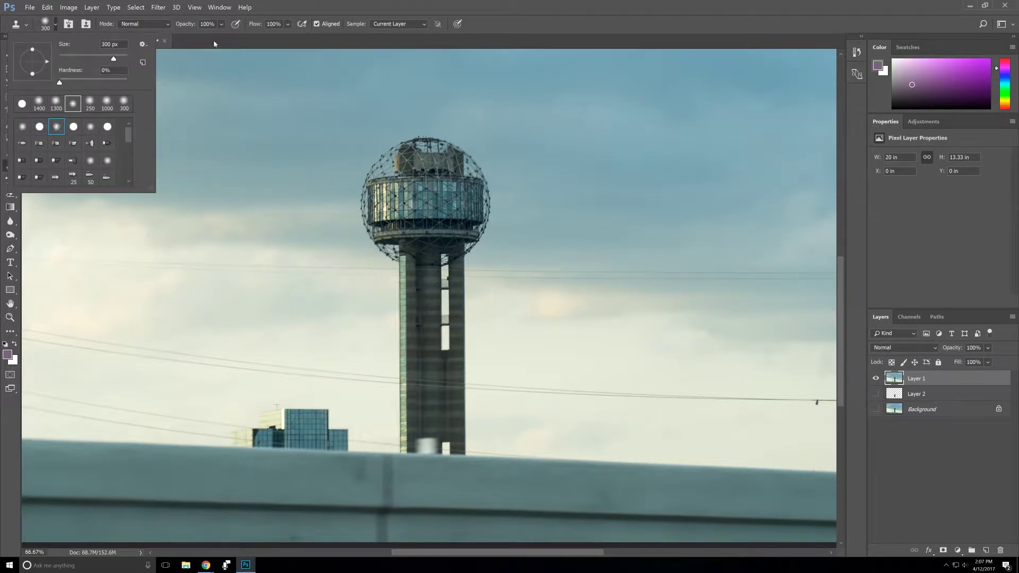
{"action": "left_click", "coordinate": [270, 10]}
- Try a soft-edged clone stroke of pale sky over the darker clouds beside the tower, and undo it
{"action": "left_click", "coordinate": [254, 318], "text": "alt"}
{"action": "mouse_move", "coordinate": [268, 174]}
{"action": "left_mouse_down"}
{"action": "mouse_move", "coordinate": [252, 158]}
{"action": "mouse_move", "coordinate": [119, 159]}
{"action": "left_mouse_up"}
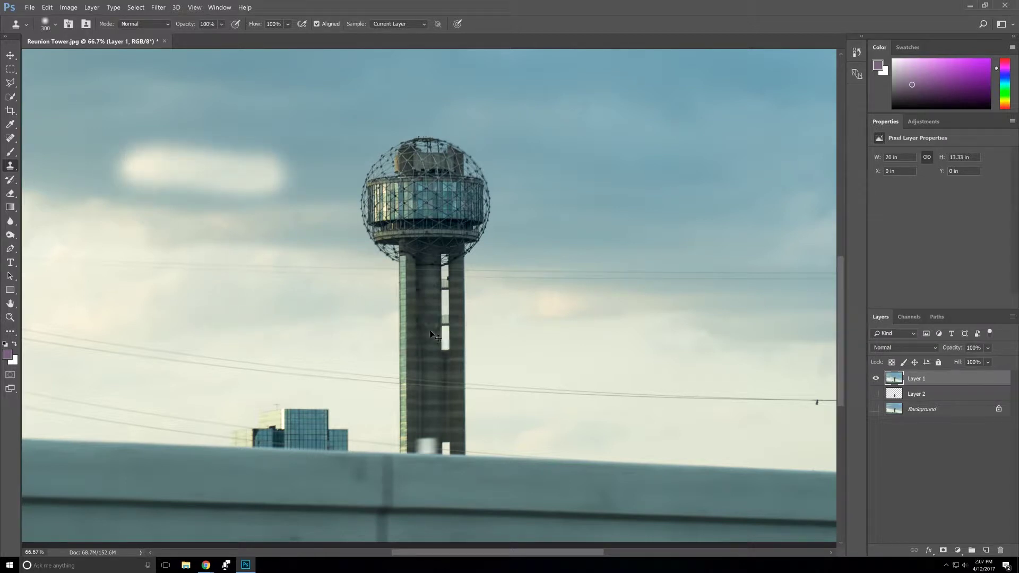
{"action": "key", "text": "ctrl+z"}
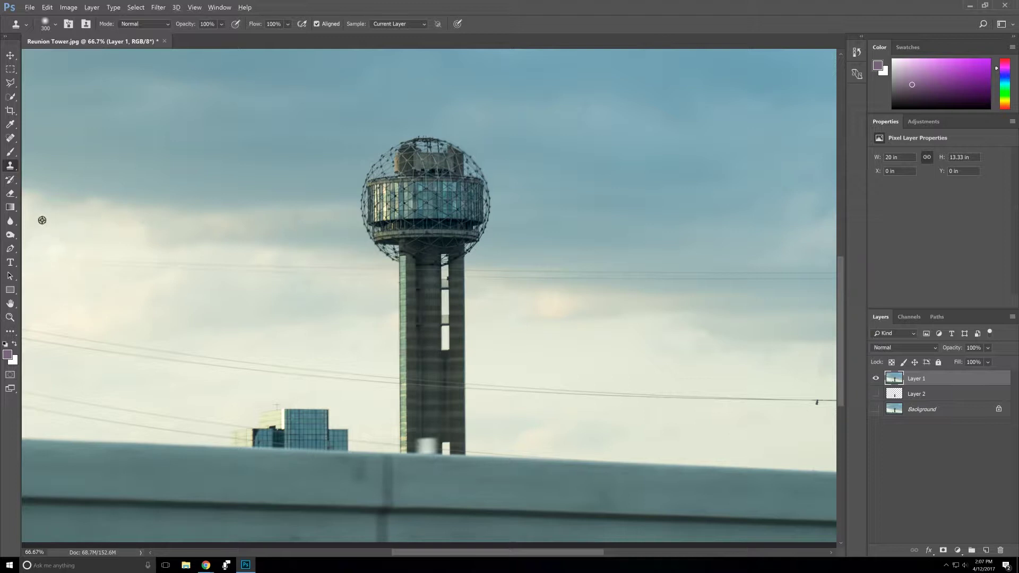
- Clone nearby pale sky over the upper power line between the left cloud bank and the tower
{"action": "mouse_move", "coordinate": [121, 201]}
{"action": "left_mouse_down"}
{"action": "mouse_move", "coordinate": [320, 195]}
{"action": "mouse_move", "coordinate": [302, 199]}
{"action": "left_mouse_up"}
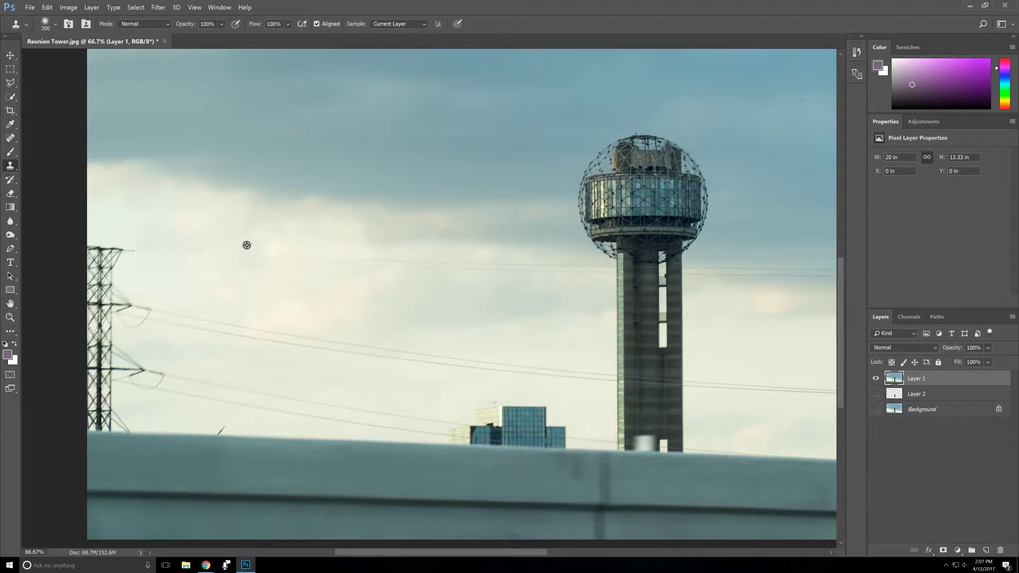
{"action": "left_click", "coordinate": [125, 215], "text": "alt"}
{"action": "left_click", "coordinate": [225, 288]}
{"action": "left_click", "coordinate": [364, 302]}
{"action": "left_click", "coordinate": [339, 299]}
{"action": "left_click", "coordinate": [214, 283], "text": "alt"}
{"action": "left_click", "coordinate": [339, 256]}
{"action": "mouse_move", "coordinate": [450, 254]}
{"action": "left_mouse_down"}
{"action": "mouse_move", "coordinate": [443, 252]}
{"action": "mouse_move", "coordinate": [493, 260]}
{"action": "mouse_move", "coordinate": [505, 304]}
{"action": "mouse_move", "coordinate": [489, 258]}
{"action": "left_mouse_up"}
{"action": "left_click", "coordinate": [487, 314], "text": "alt"}
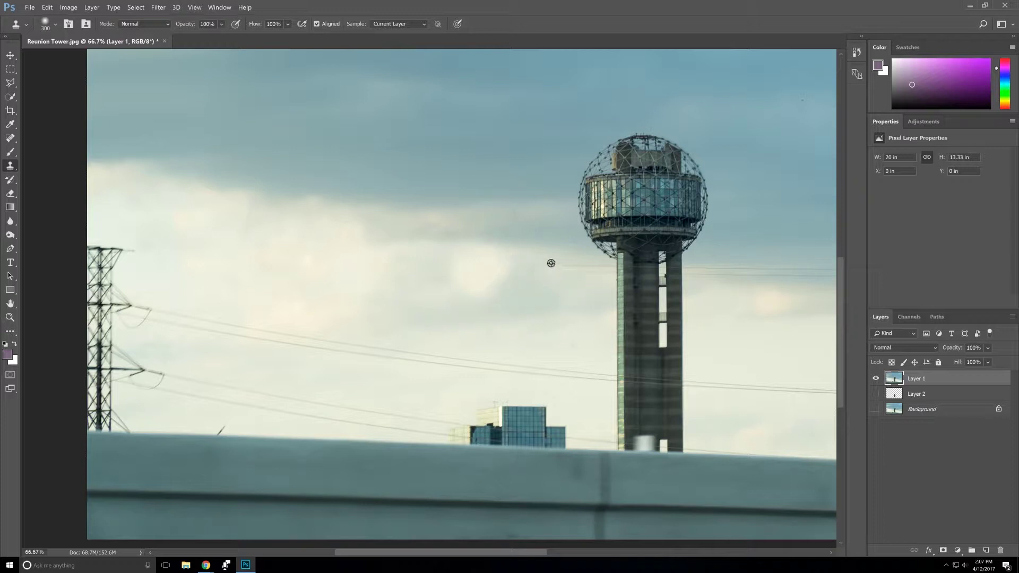
{"action": "mouse_move", "coordinate": [527, 255]}
{"action": "left_mouse_down"}
{"action": "mouse_move", "coordinate": [510, 234]}
{"action": "mouse_move", "coordinate": [479, 264]}
{"action": "left_mouse_up"}
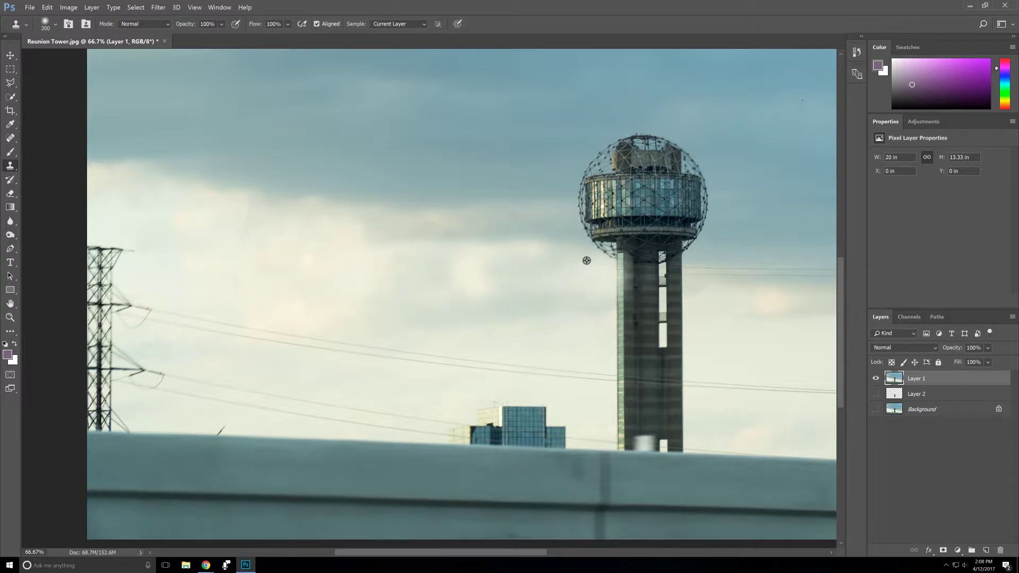
- Clone pale sky along the left edge of the tower shaft, overlapping the upper part of the shaft itself
{"action": "left_click_drag", "start_coordinate": [629, 278], "coordinate": [632, 339]}
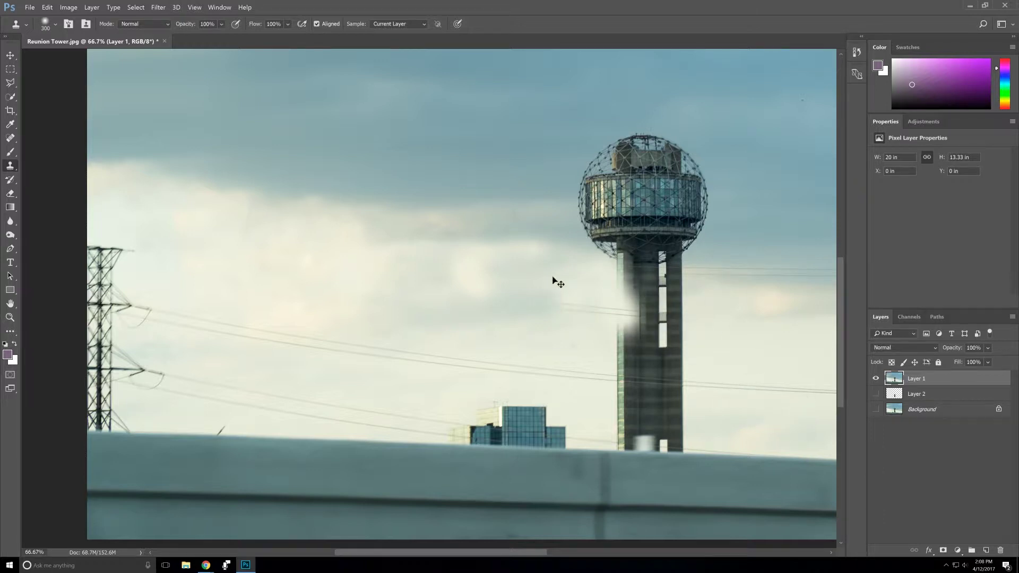
{"action": "mouse_move", "coordinate": [610, 292]}
{"action": "left_mouse_down"}
{"action": "mouse_move", "coordinate": [625, 293]}
{"action": "mouse_move", "coordinate": [626, 337]}
{"action": "left_mouse_up"}
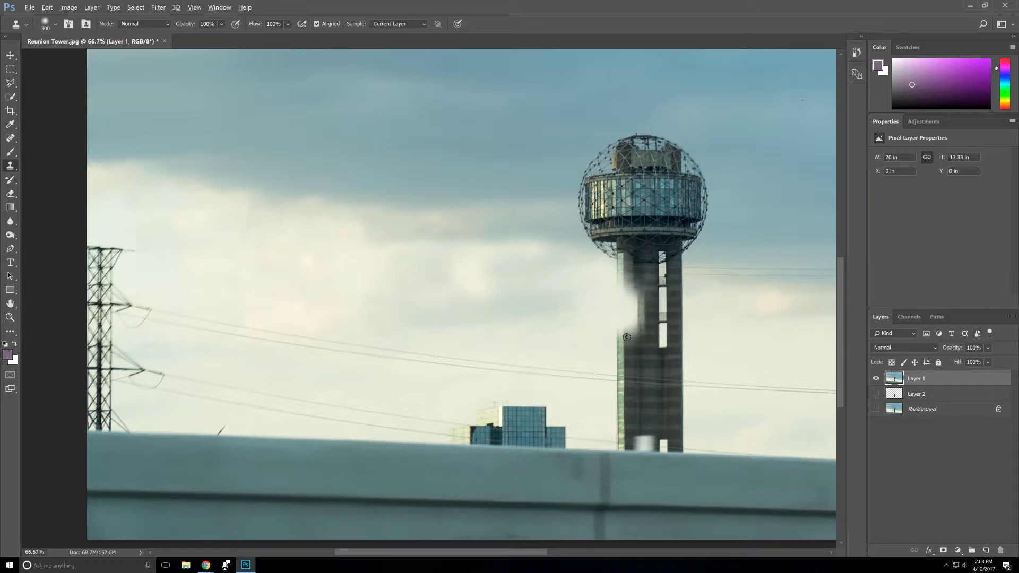
{"action": "left_click", "coordinate": [586, 319]}
- Clone clean sky over the upper part of the transmission pylon and its cables at the photo's left edge
{"action": "mouse_move", "coordinate": [150, 295]}
{"action": "left_mouse_down"}
{"action": "mouse_move", "coordinate": [136, 300]}
{"action": "mouse_move", "coordinate": [161, 297]}
{"action": "left_mouse_up"}
{"action": "left_click", "coordinate": [101, 226]}
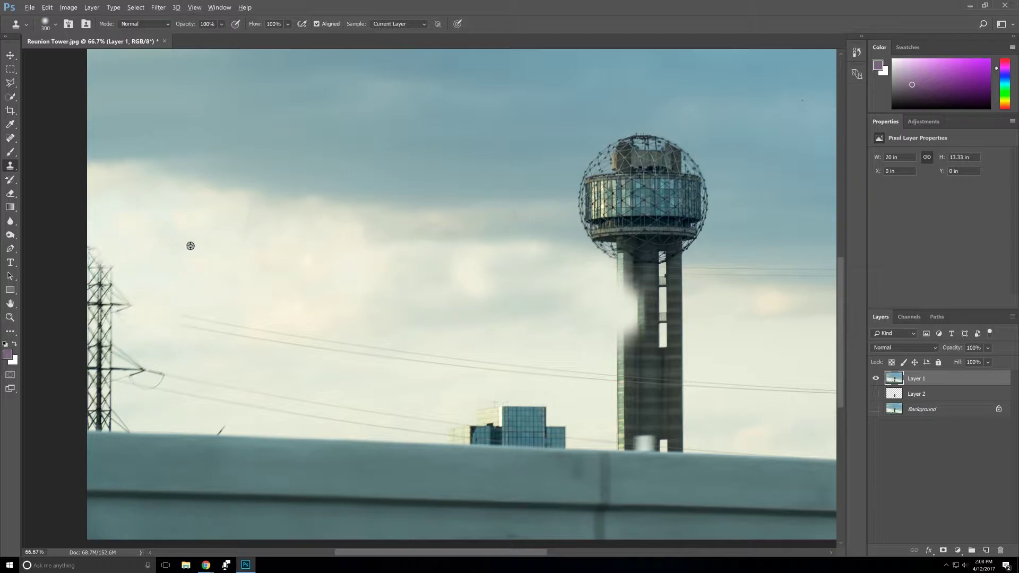
{"action": "left_click", "coordinate": [114, 241]}
{"action": "mouse_move", "coordinate": [127, 268]}
{"action": "left_mouse_down"}
{"action": "mouse_move", "coordinate": [74, 278]}
{"action": "mouse_move", "coordinate": [120, 272]}
{"action": "left_mouse_up"}
{"action": "left_click_drag", "start_coordinate": [85, 303], "coordinate": [108, 282]}
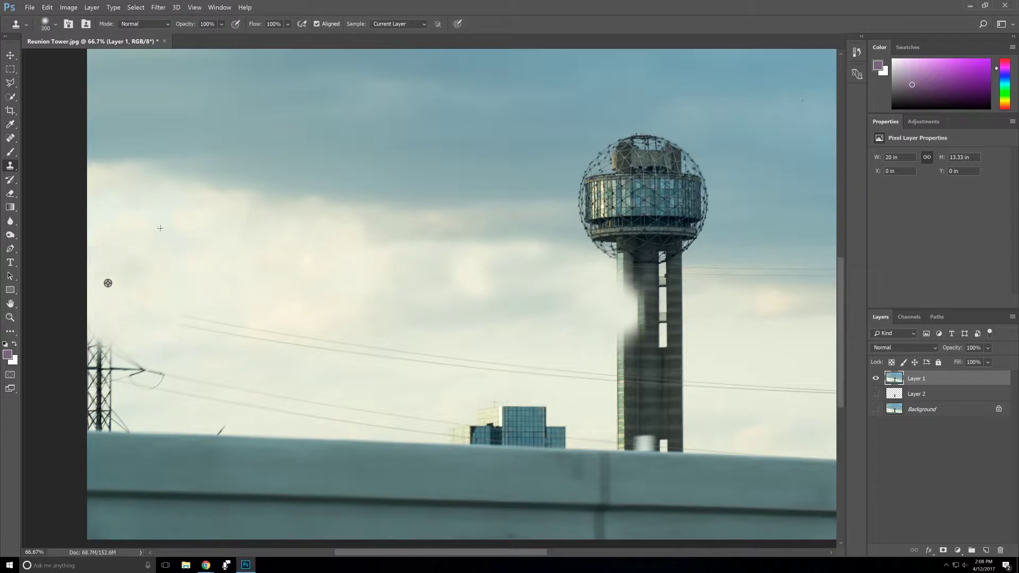
{"action": "mouse_move", "coordinate": [98, 372]}
{"action": "left_mouse_down"}
{"action": "mouse_move", "coordinate": [123, 310]}
{"action": "mouse_move", "coordinate": [166, 348]}
{"action": "left_mouse_up"}
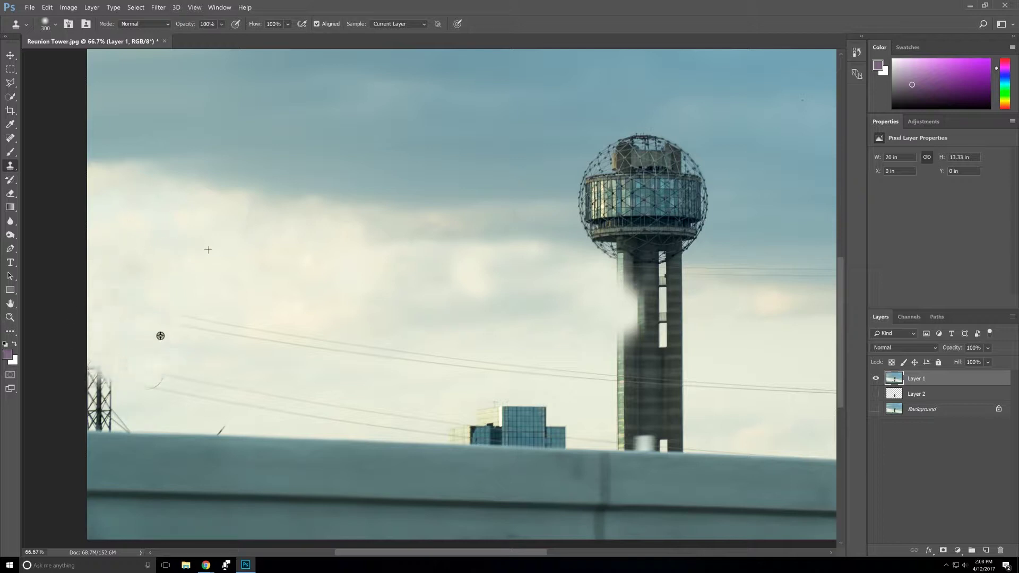
- Clone clean sky along the middle pair of power lines, from the pylon area to the tower shaft's left edge
{"action": "mouse_move", "coordinate": [146, 295]}
{"action": "left_mouse_down"}
{"action": "mouse_move", "coordinate": [197, 317]}
{"action": "mouse_move", "coordinate": [432, 339]}
{"action": "left_mouse_up"}
{"action": "mouse_move", "coordinate": [299, 319]}
{"action": "left_mouse_down"}
{"action": "mouse_move", "coordinate": [540, 364]}
{"action": "mouse_move", "coordinate": [564, 360]}
{"action": "left_mouse_up"}
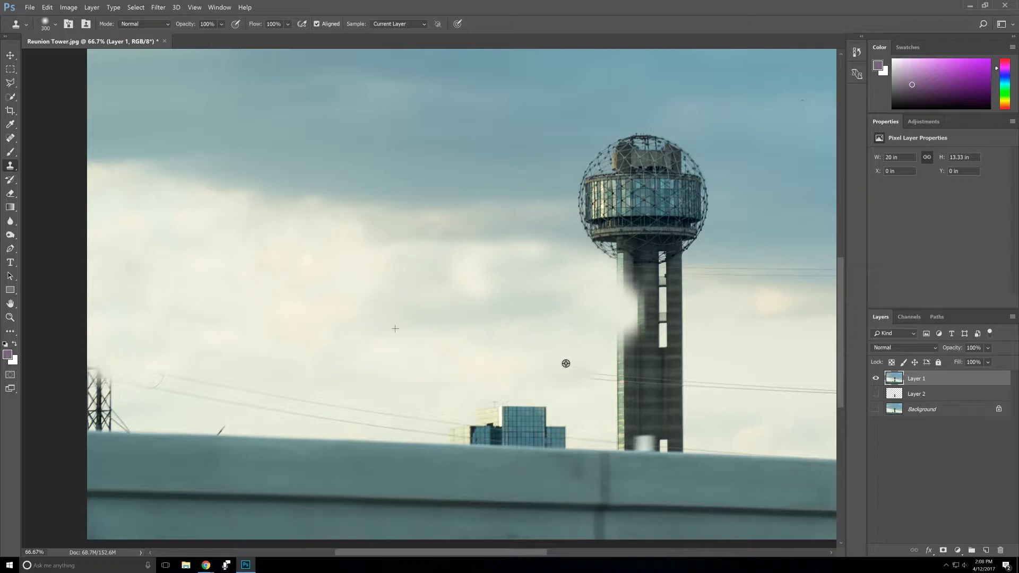
{"action": "left_click_drag", "start_coordinate": [437, 338], "coordinate": [586, 367]}
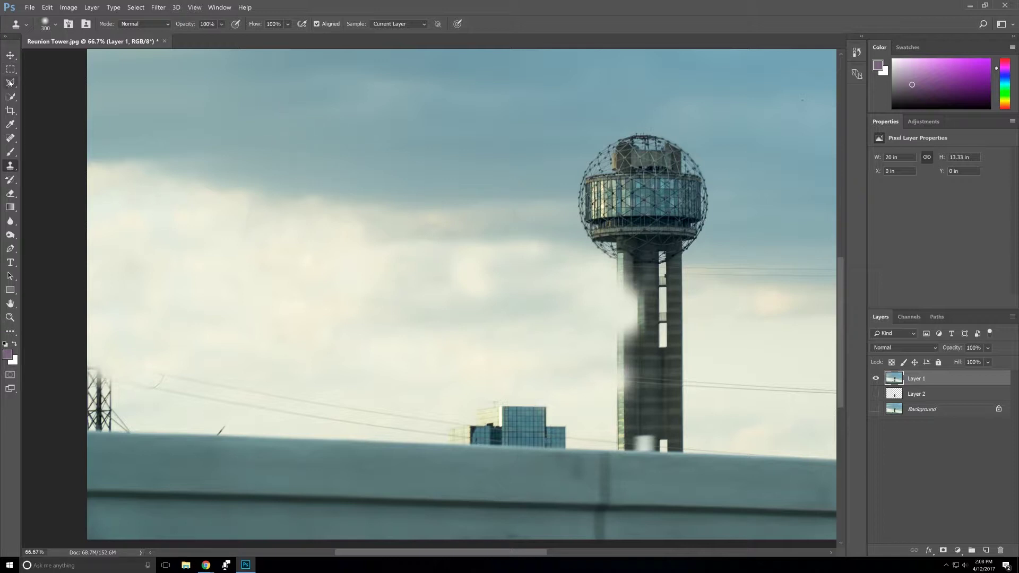
- Activate the Polygonal Lasso tool and bring the whole photo into view at 33.33% zoom
{"action": "left_click", "coordinate": [10, 83]}
{"action": "left_click_drag", "start_coordinate": [319, 447], "coordinate": [243, 412]}
{"action": "key", "text": "ctrl+minus"}
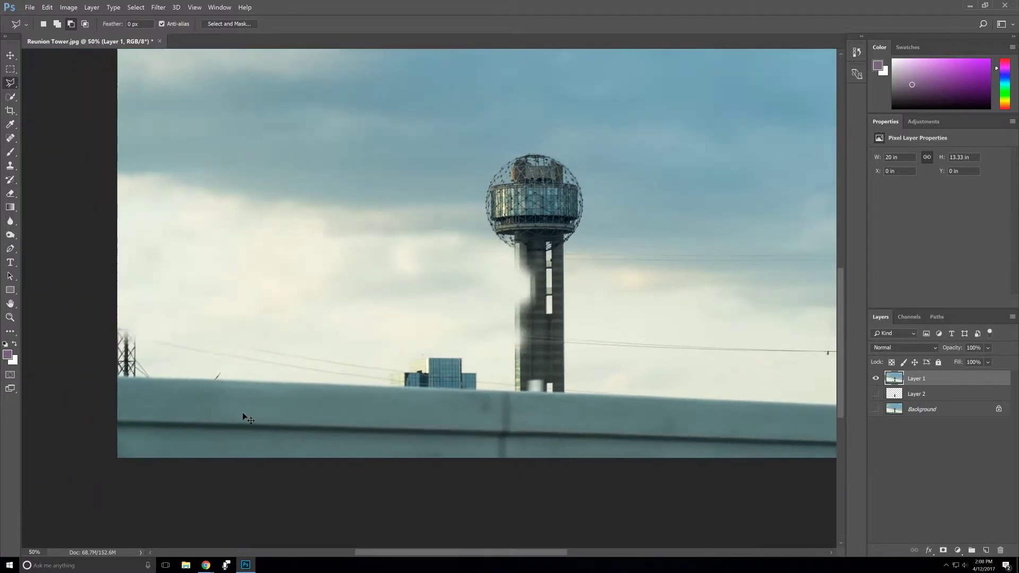
{"action": "key", "text": "ctrl+minus"}
{"action": "key", "text": "ctrl+plus"}
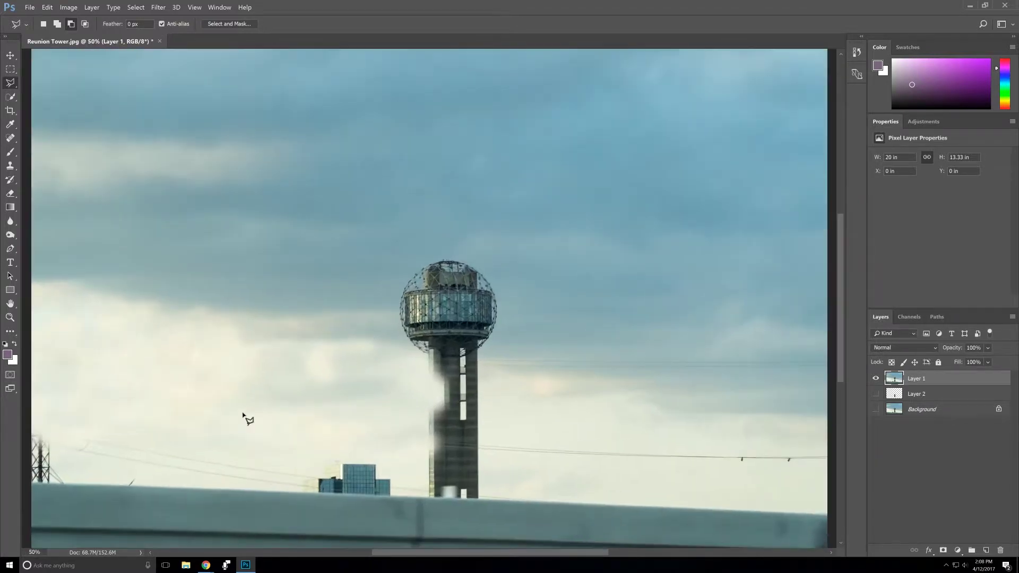
{"action": "mouse_move", "coordinate": [271, 428]}
{"action": "left_mouse_down"}
{"action": "mouse_move", "coordinate": [297, 223]}
{"action": "mouse_move", "coordinate": [236, 276]}
{"action": "left_mouse_up"}
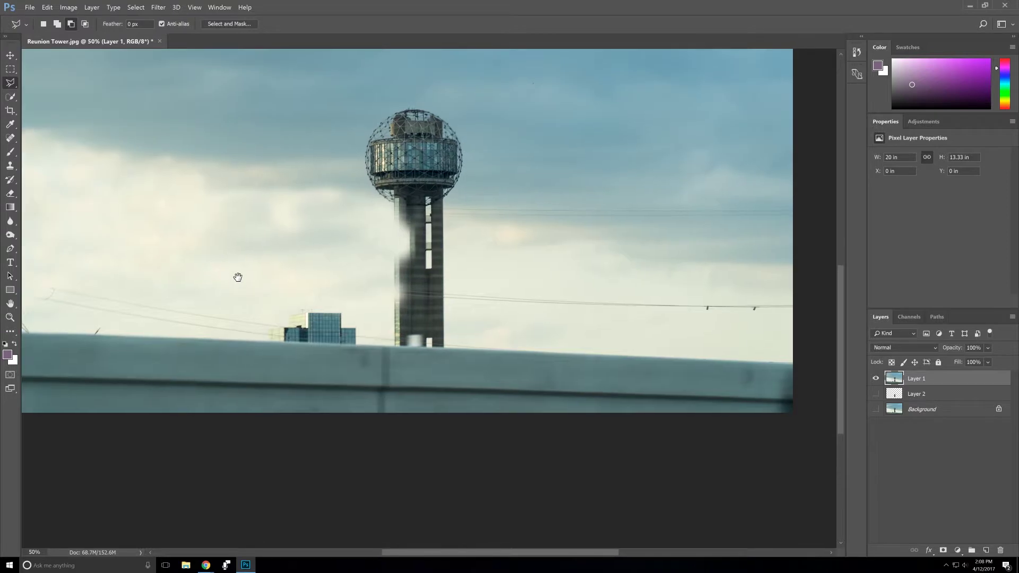
{"action": "key", "text": "ctrl+minus"}
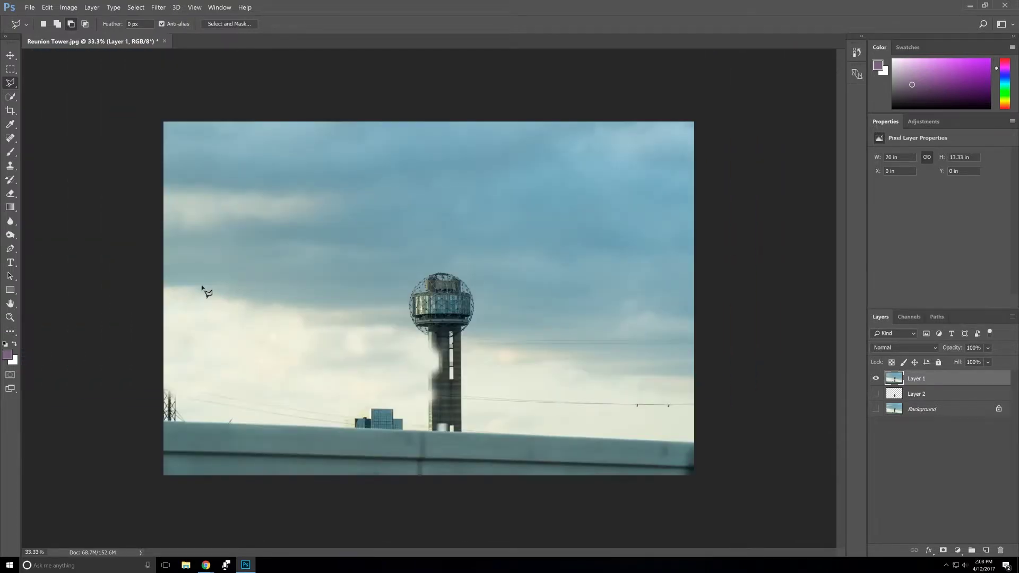
{"action": "left_click", "coordinate": [696, 444]}
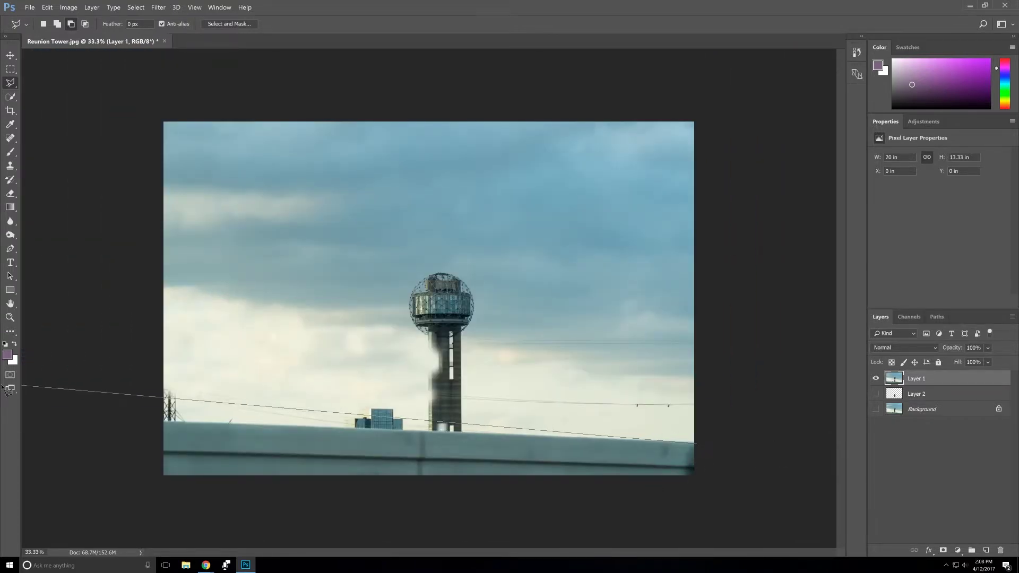
{"action": "left_click", "coordinate": [80, 418]}
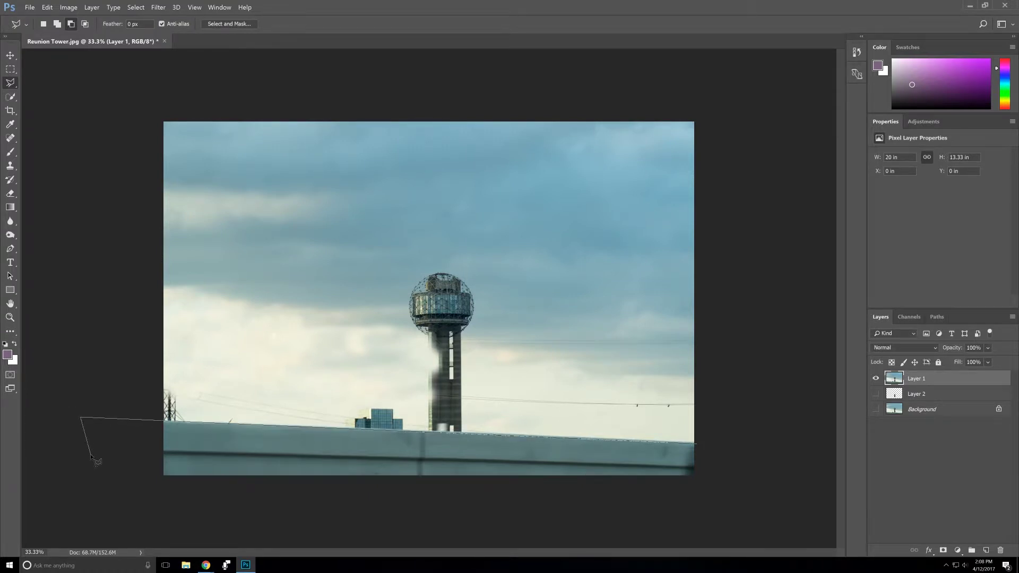
{"action": "key", "text": "BackSpace"}
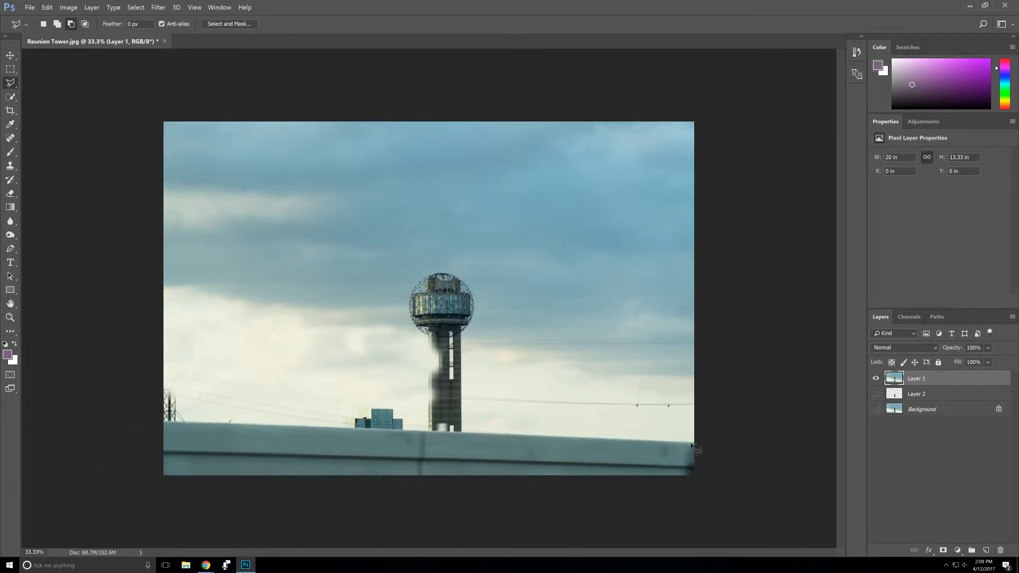
- Outline the concrete barrier across the photo's full width with a polygonal selection and copy it to a new layer beneath Layer 1
{"action": "key", "text": "ctrl+plus"}
{"action": "left_click_drag", "start_coordinate": [703, 448], "coordinate": [653, 368]}
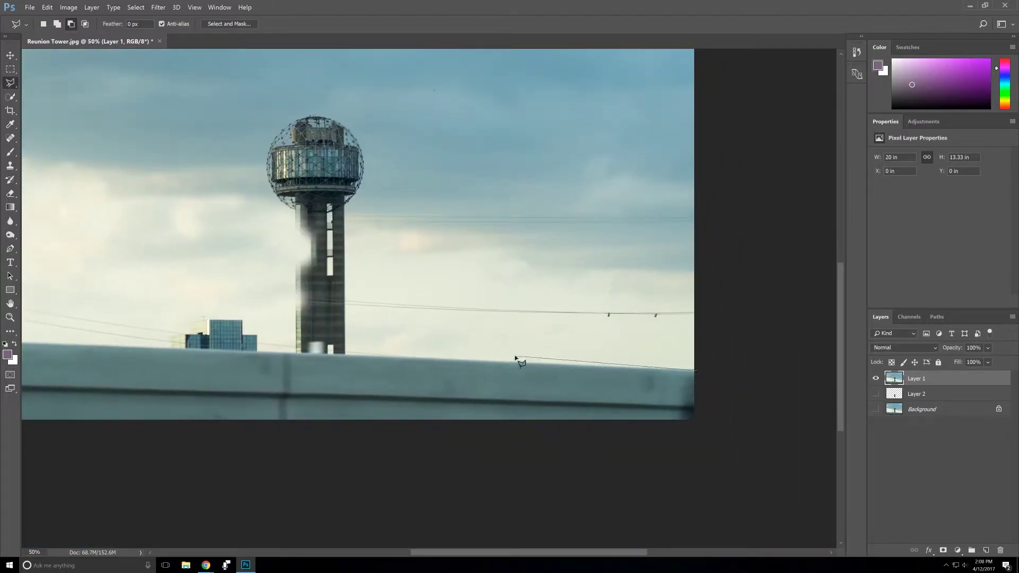
{"action": "left_click_drag", "start_coordinate": [59, 332], "coordinate": [382, 341]}
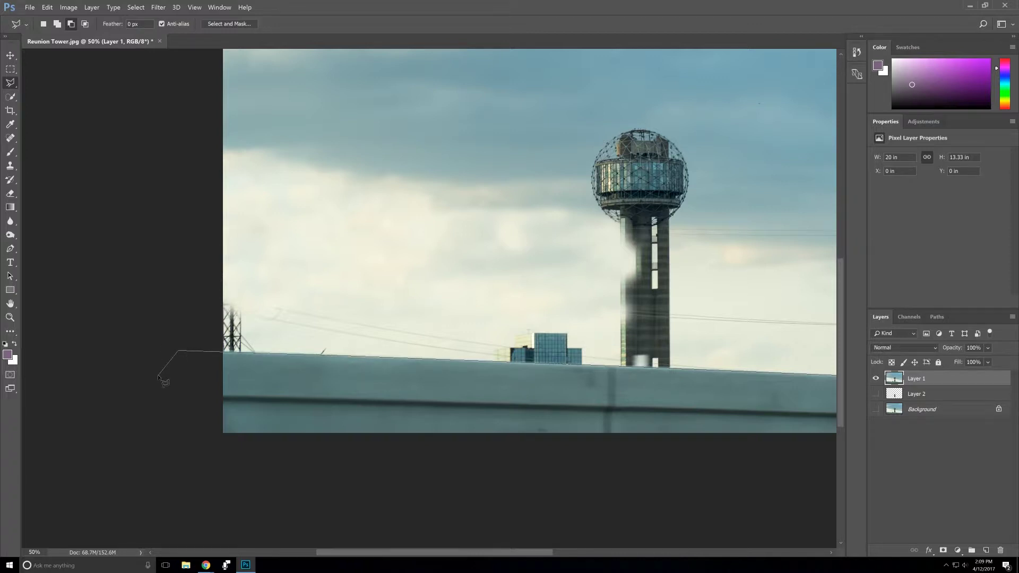
{"action": "left_click_drag", "start_coordinate": [164, 382], "coordinate": [109, 302]}
{"action": "key", "text": "ctrl+minus"}
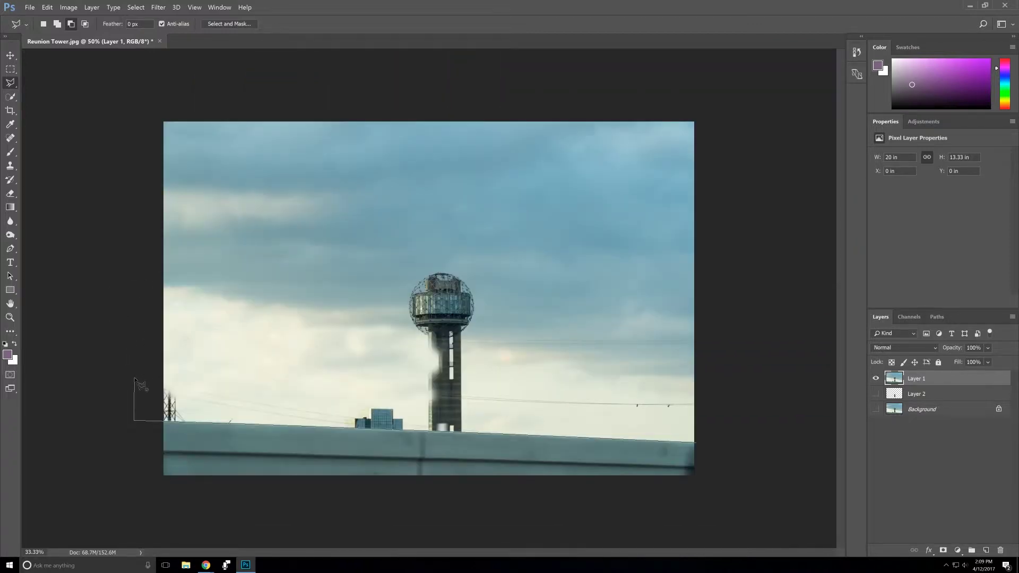
{"action": "left_click", "coordinate": [117, 522]}
{"action": "left_click", "coordinate": [680, 528]}
{"action": "double_click", "coordinate": [748, 469]}
{"action": "key", "text": "ctrl+j"}
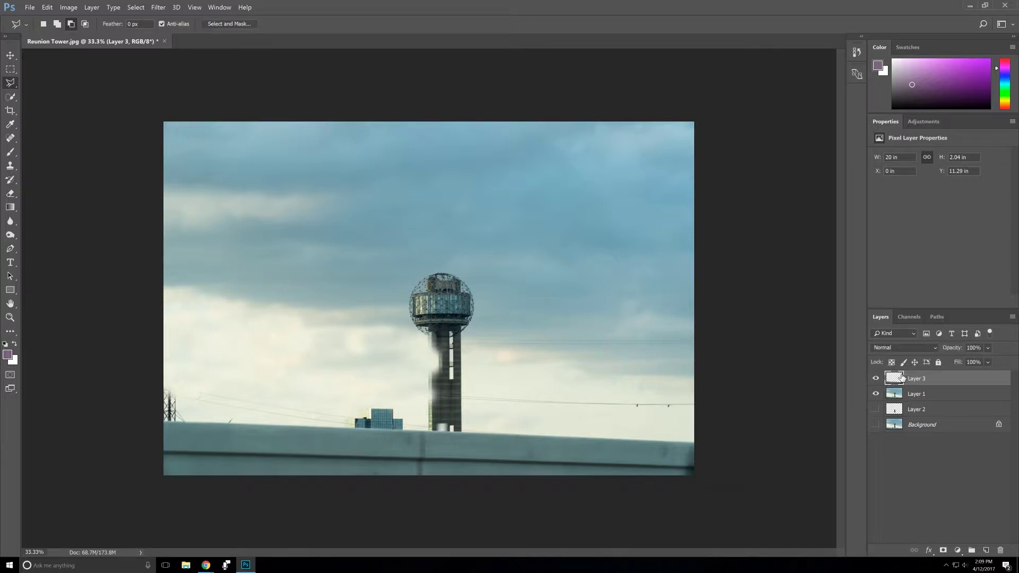
{"action": "left_click_drag", "start_coordinate": [931, 381], "coordinate": [930, 402]}
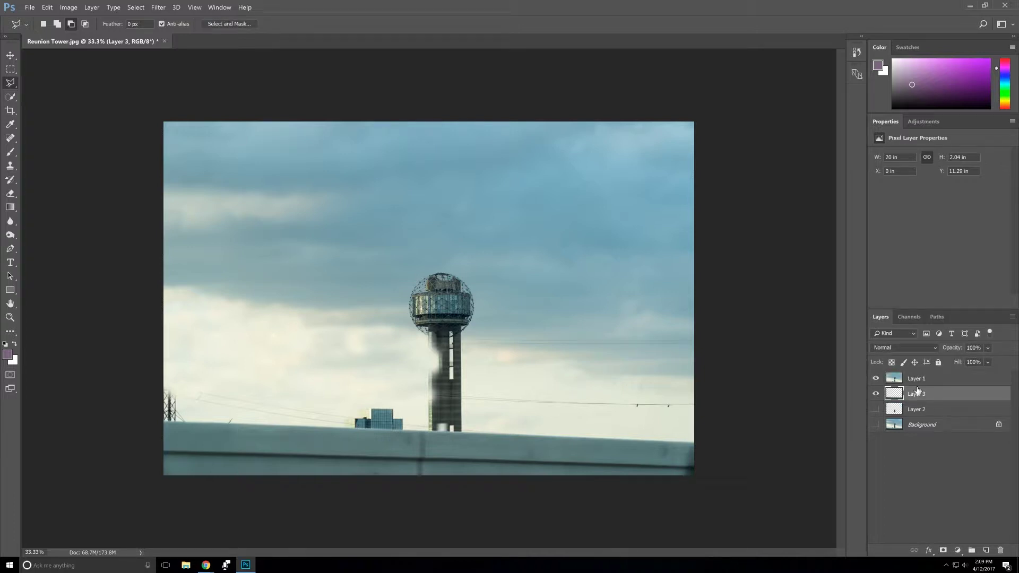
- Rename the tower shaft layer as Tower and the concrete barrier layer as Barrier
{"action": "left_click", "coordinate": [914, 409]}
{"action": "right_click", "coordinate": [914, 409]}
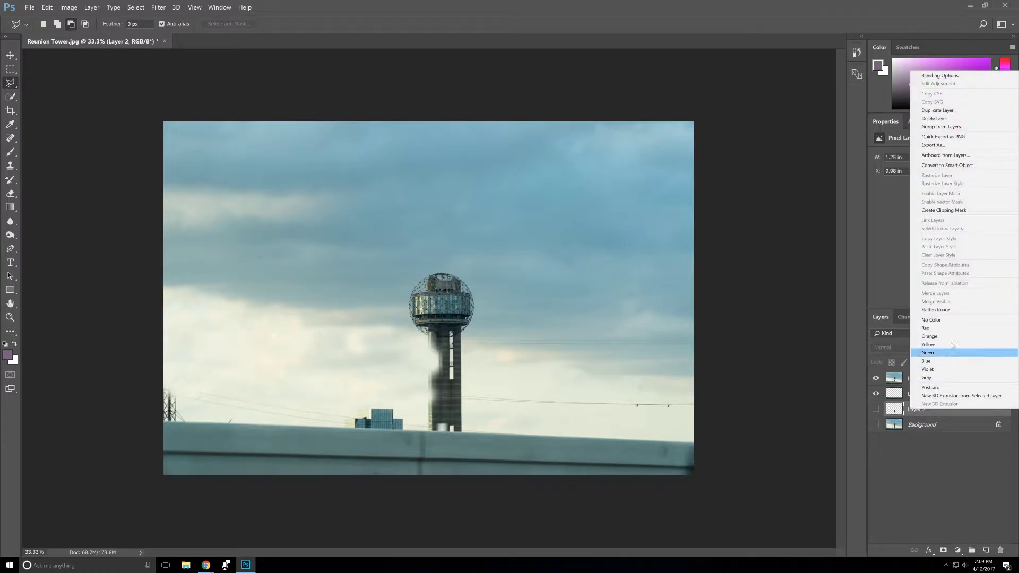
{"action": "left_click", "coordinate": [961, 497]}
{"action": "double_click", "coordinate": [924, 409]}
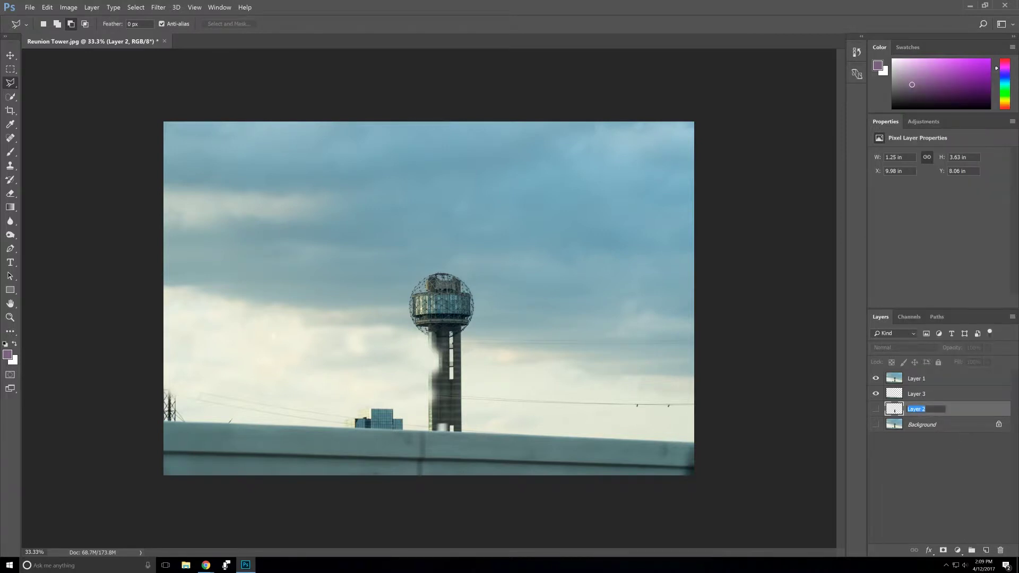
{"action": "type", "text": "Tower"}
{"action": "key", "text": "Return"}
{"action": "double_click", "coordinate": [921, 394]}
{"action": "type", "text": "Barrier"}
{"action": "key", "text": "Return"}
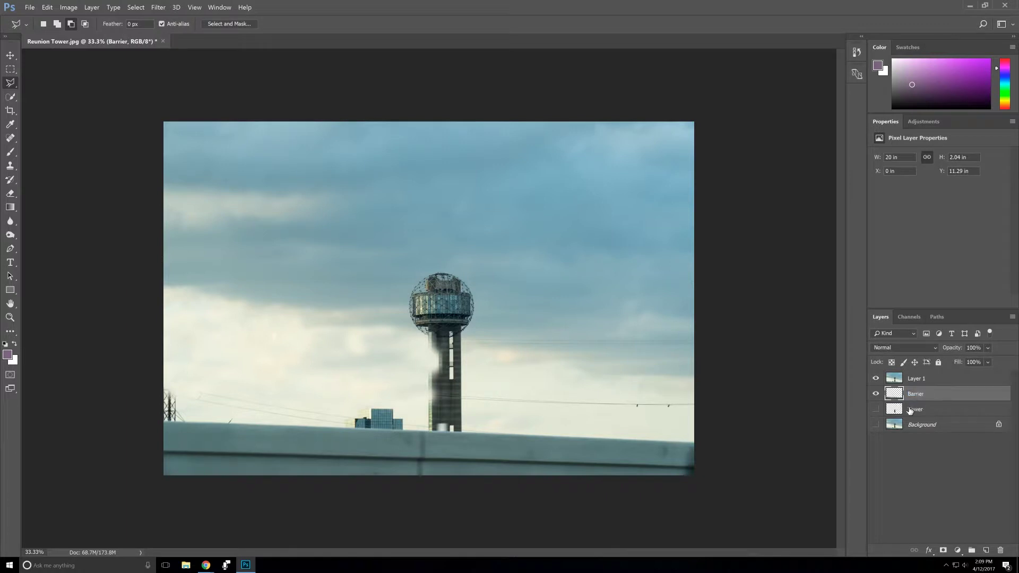
- Outline the small glass building on Layer 1 with a polygonal selection and copy it to a new layer
{"action": "left_click", "coordinate": [953, 380]}
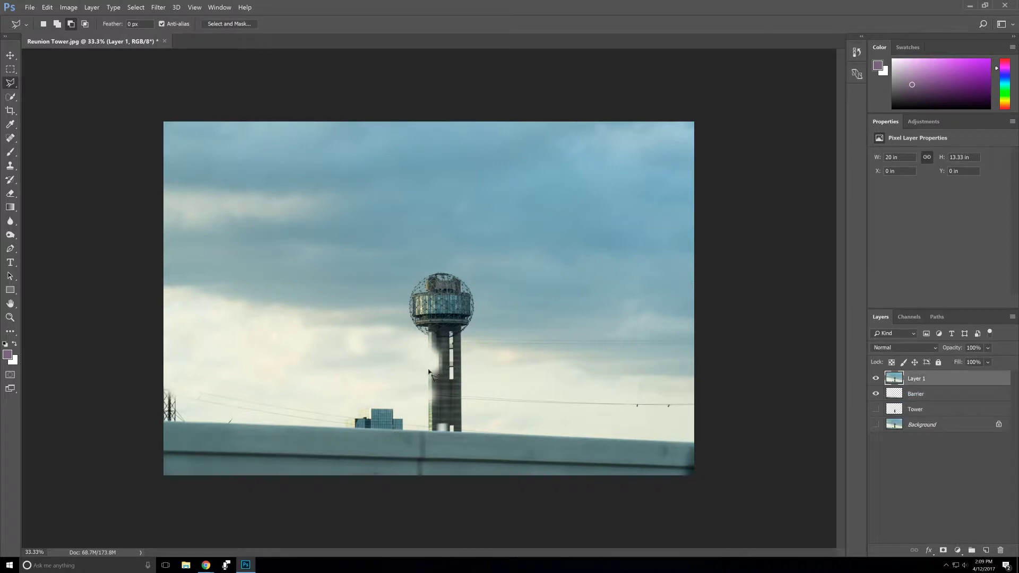
{"action": "key", "text": "ctrl+plus"}
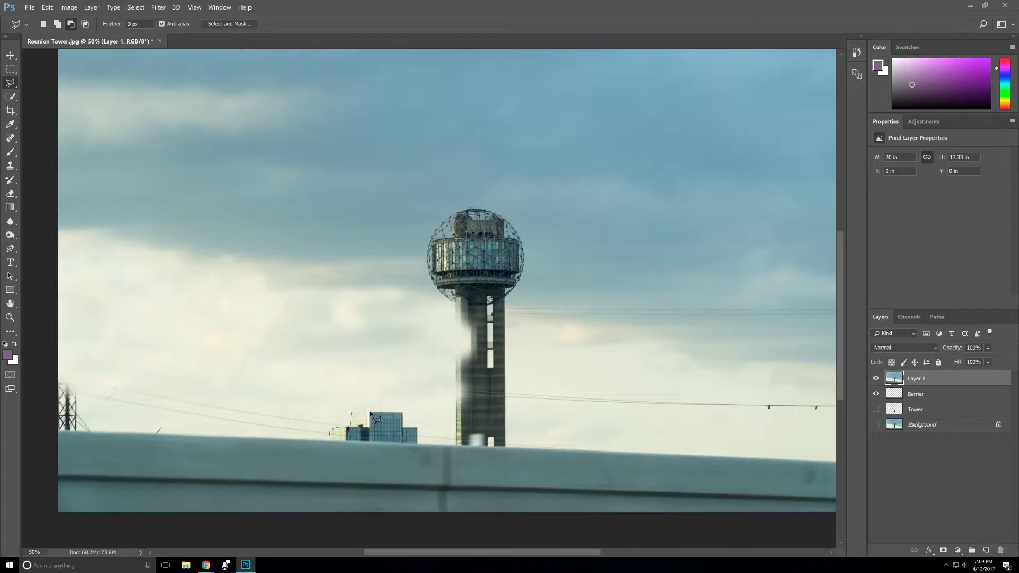
{"action": "left_click", "coordinate": [402, 412]}
{"action": "key", "text": "ctrl+j"}
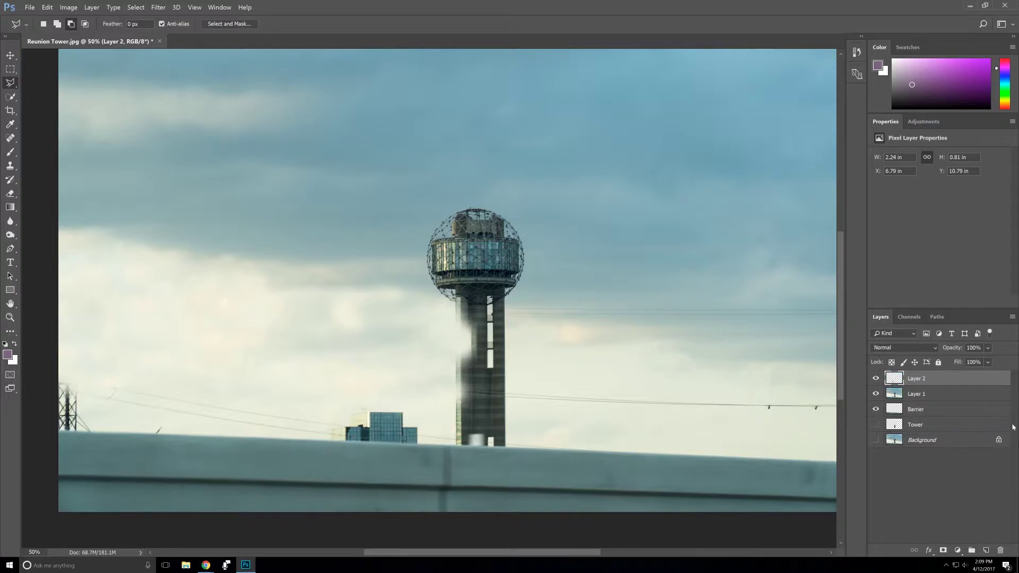
- Rename the copied building layer as Small Building and stack Layer 1 above it
{"action": "left_click", "coordinate": [981, 390]}
{"action": "left_click", "coordinate": [933, 379]}
{"action": "double_click", "coordinate": [913, 380]}
{"action": "key", "text": "Return"}
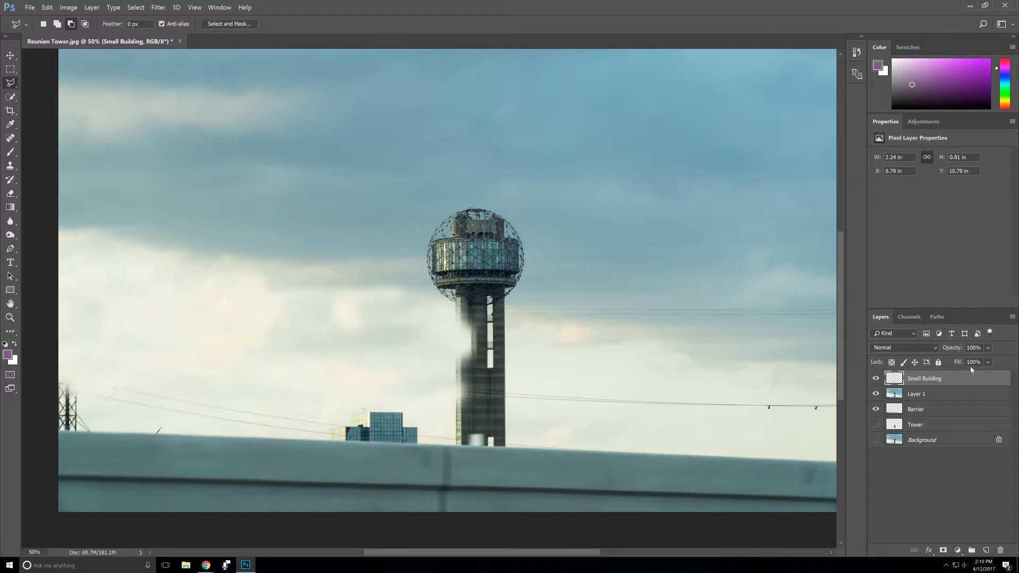
{"action": "mouse_move", "coordinate": [953, 393]}
{"action": "left_mouse_down"}
{"action": "mouse_move", "coordinate": [940, 391]}
{"action": "mouse_move", "coordinate": [942, 378]}
{"action": "left_mouse_up"}
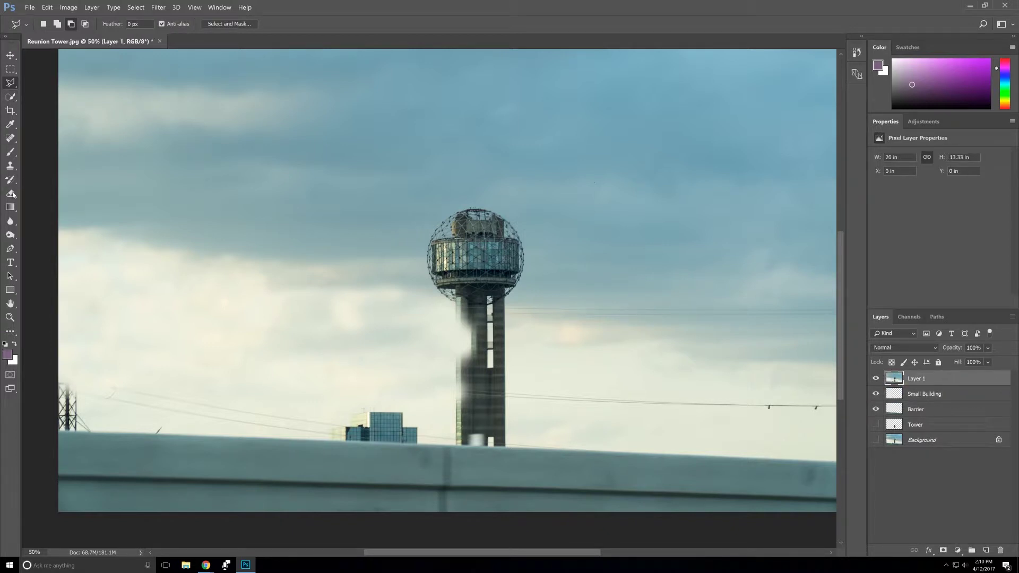
- Use the Clone Stamp on Layer 1 to cover more of the pylon and the lower power lines left of the small building
{"action": "left_click", "coordinate": [12, 166]}
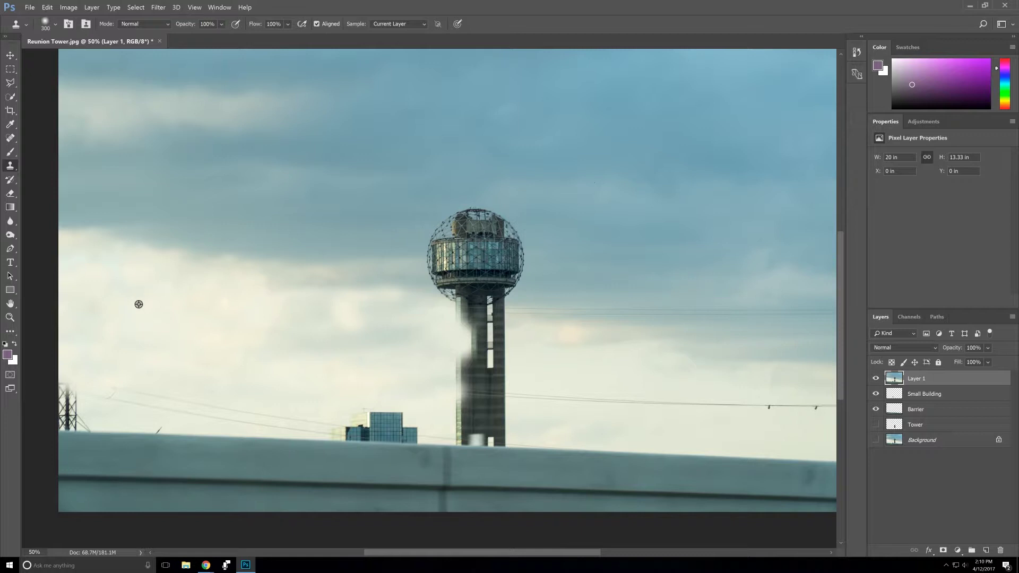
{"action": "mouse_move", "coordinate": [112, 371]}
{"action": "left_mouse_down"}
{"action": "mouse_move", "coordinate": [100, 365]}
{"action": "mouse_move", "coordinate": [113, 369]}
{"action": "mouse_move", "coordinate": [66, 388]}
{"action": "mouse_move", "coordinate": [56, 377]}
{"action": "left_mouse_up"}
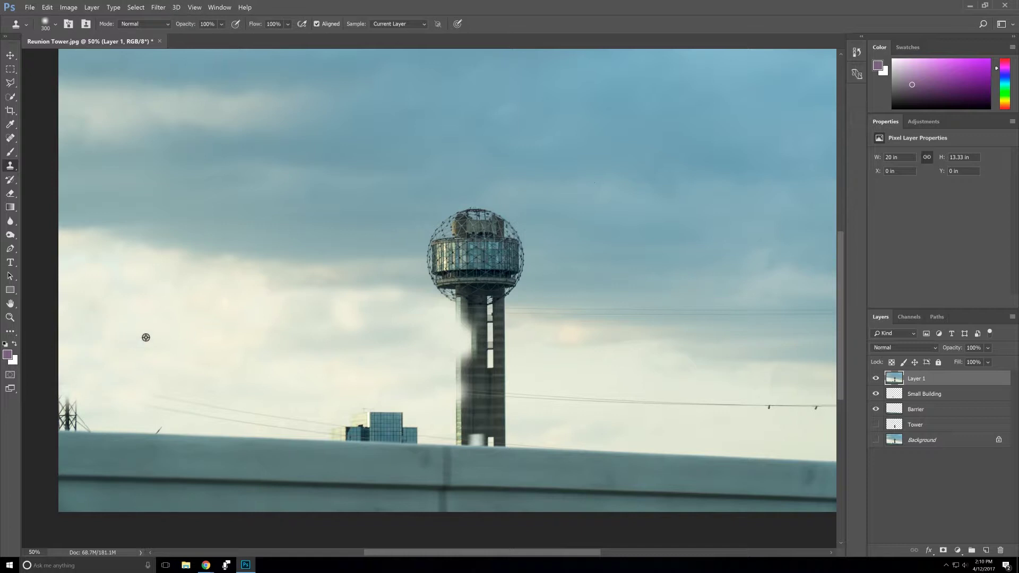
{"action": "left_click_drag", "start_coordinate": [69, 395], "coordinate": [70, 413]}
{"action": "mouse_move", "coordinate": [150, 396]}
{"action": "left_mouse_down"}
{"action": "mouse_move", "coordinate": [120, 380]}
{"action": "mouse_move", "coordinate": [190, 385]}
{"action": "mouse_move", "coordinate": [190, 402]}
{"action": "mouse_move", "coordinate": [334, 406]}
{"action": "left_mouse_up"}
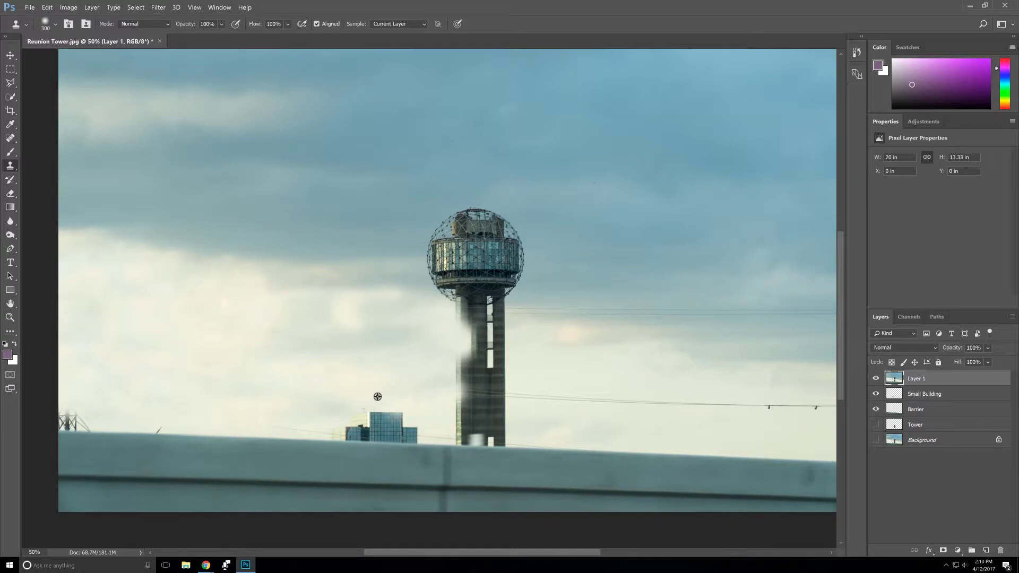
- Clone pale sky over the remaining line and pylon remnants along the barrier's top edge, overlapping the barrier
{"action": "left_click", "coordinate": [209, 357], "text": "alt"}
{"action": "mouse_move", "coordinate": [228, 434]}
{"action": "left_mouse_down"}
{"action": "mouse_move", "coordinate": [236, 414]}
{"action": "mouse_move", "coordinate": [350, 427]}
{"action": "mouse_move", "coordinate": [341, 425]}
{"action": "left_mouse_up"}
{"action": "left_click", "coordinate": [174, 410], "text": "alt"}
{"action": "mouse_move", "coordinate": [159, 419]}
{"action": "left_mouse_down"}
{"action": "mouse_move", "coordinate": [47, 407]}
{"action": "mouse_move", "coordinate": [75, 413]}
{"action": "mouse_move", "coordinate": [56, 425]}
{"action": "mouse_move", "coordinate": [86, 414]}
{"action": "left_mouse_up"}
- Clone pale sky between the small building and the tower shaft, undoing the first stroke and painting it again
{"action": "left_click", "coordinate": [108, 377], "text": "alt"}
{"action": "left_click_drag", "start_coordinate": [398, 425], "coordinate": [457, 432]}
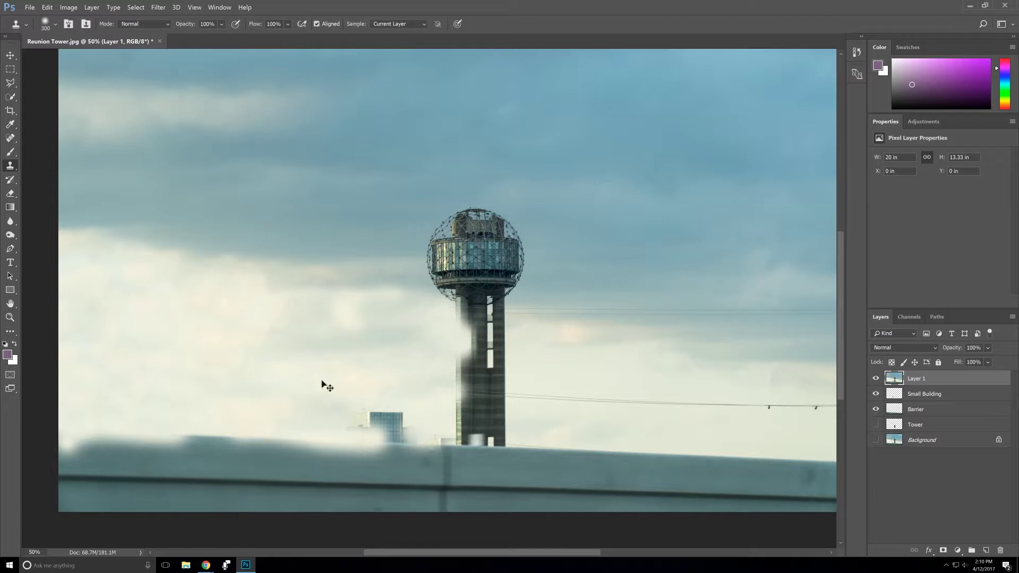
{"action": "key", "text": "ctrl+z"}
{"action": "left_click_drag", "start_coordinate": [393, 417], "coordinate": [446, 423]}
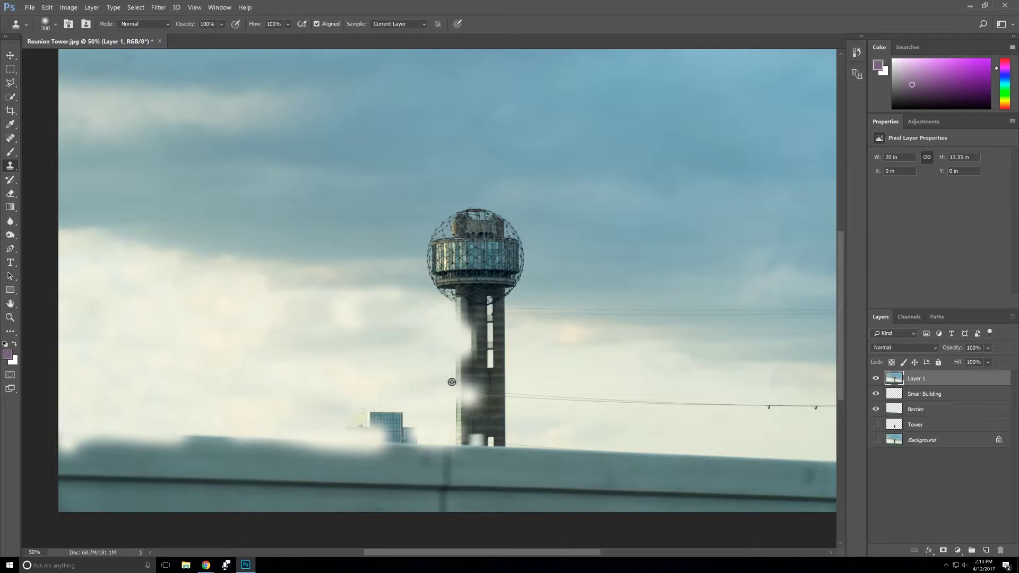
- Clone clean sky over the upper power lines to the right of the tower shaft, undoing and repainting strokes as needed
{"action": "mouse_move", "coordinate": [491, 304]}
{"action": "left_mouse_down"}
{"action": "mouse_move", "coordinate": [545, 312]}
{"action": "mouse_move", "coordinate": [608, 359]}
{"action": "mouse_move", "coordinate": [692, 351]}
{"action": "mouse_move", "coordinate": [643, 340]}
{"action": "mouse_move", "coordinate": [594, 306]}
{"action": "mouse_move", "coordinate": [544, 304]}
{"action": "mouse_move", "coordinate": [623, 307]}
{"action": "mouse_move", "coordinate": [616, 320]}
{"action": "mouse_move", "coordinate": [630, 346]}
{"action": "mouse_move", "coordinate": [660, 321]}
{"action": "mouse_move", "coordinate": [644, 306]}
{"action": "mouse_move", "coordinate": [530, 306]}
{"action": "left_mouse_up"}
{"action": "key", "text": "ctrl+z"}
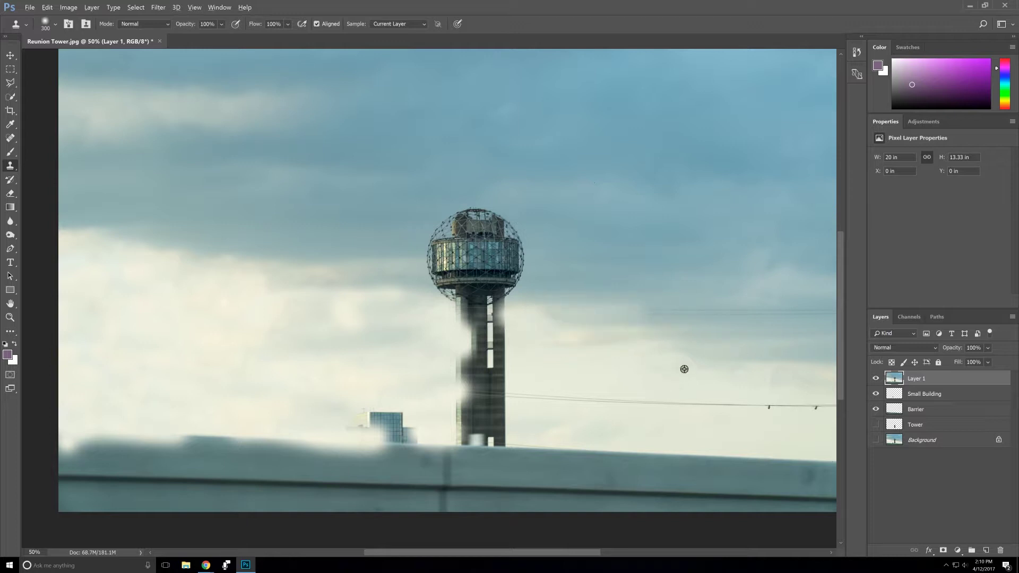
{"action": "mouse_move", "coordinate": [648, 304]}
{"action": "left_mouse_down"}
{"action": "mouse_move", "coordinate": [626, 296]}
{"action": "mouse_move", "coordinate": [824, 297]}
{"action": "mouse_move", "coordinate": [829, 287]}
{"action": "left_mouse_up"}
{"action": "mouse_move", "coordinate": [760, 319]}
{"action": "left_mouse_down"}
{"action": "mouse_move", "coordinate": [742, 309]}
{"action": "mouse_move", "coordinate": [759, 298]}
{"action": "mouse_move", "coordinate": [669, 311]}
{"action": "mouse_move", "coordinate": [578, 304]}
{"action": "left_mouse_up"}
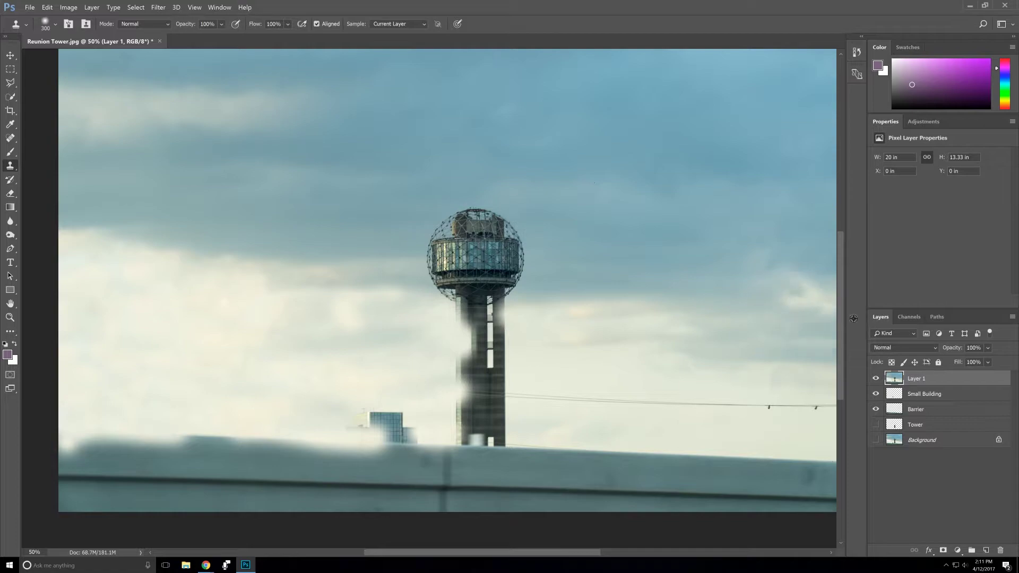
{"action": "key", "text": "alt+z"}
{"action": "key", "text": "alt+z"}
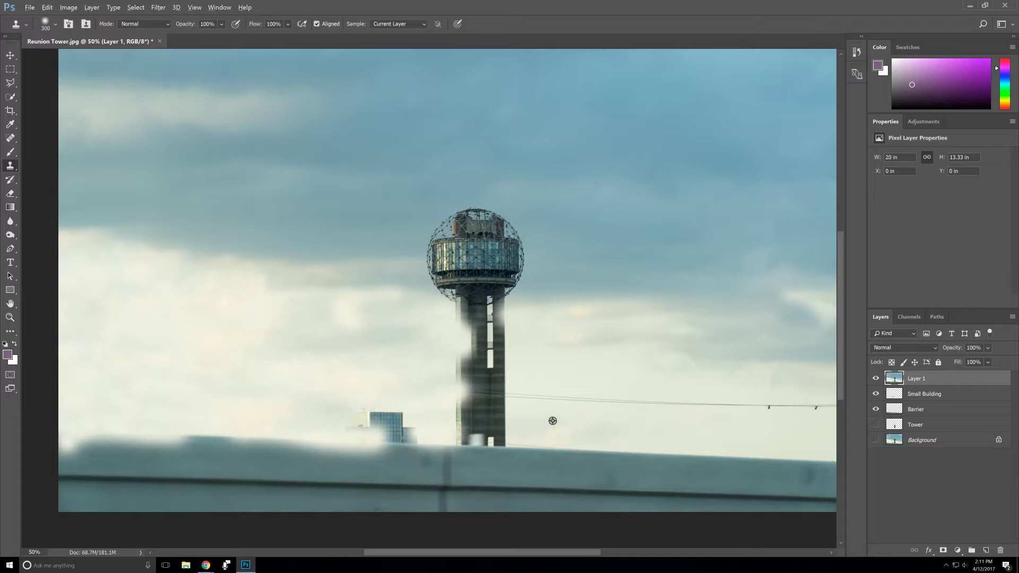
- Clone pale sky over the lower power lines right of the shaft and down to the barrier's top edge beside the tower
{"action": "left_click", "coordinate": [504, 388]}
{"action": "mouse_move", "coordinate": [538, 388]}
{"action": "left_mouse_down"}
{"action": "mouse_move", "coordinate": [619, 388]}
{"action": "mouse_move", "coordinate": [613, 373]}
{"action": "mouse_move", "coordinate": [633, 405]}
{"action": "mouse_move", "coordinate": [624, 391]}
{"action": "mouse_move", "coordinate": [755, 389]}
{"action": "mouse_move", "coordinate": [656, 382]}
{"action": "mouse_move", "coordinate": [842, 395]}
{"action": "left_mouse_up"}
{"action": "left_click", "coordinate": [820, 421]}
{"action": "mouse_move", "coordinate": [509, 449]}
{"action": "left_mouse_down"}
{"action": "mouse_move", "coordinate": [532, 436]}
{"action": "mouse_move", "coordinate": [491, 443]}
{"action": "mouse_move", "coordinate": [498, 433]}
{"action": "left_mouse_up"}
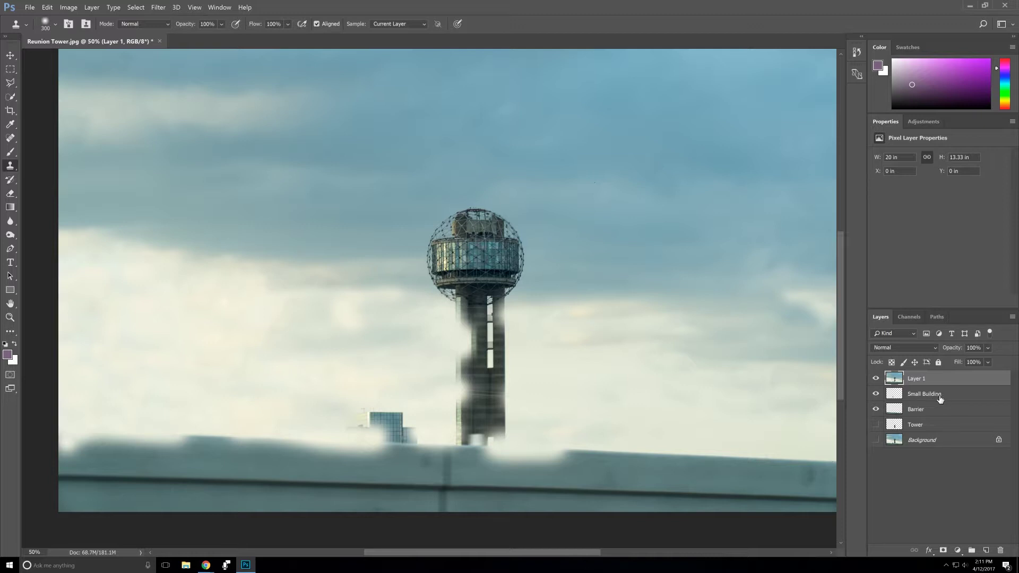
- Stack the Small Building, Barrier and Tower layers above Layer 1 with Tower topmost, and make Tower visible
{"action": "left_click_drag", "start_coordinate": [961, 394], "coordinate": [968, 376]}
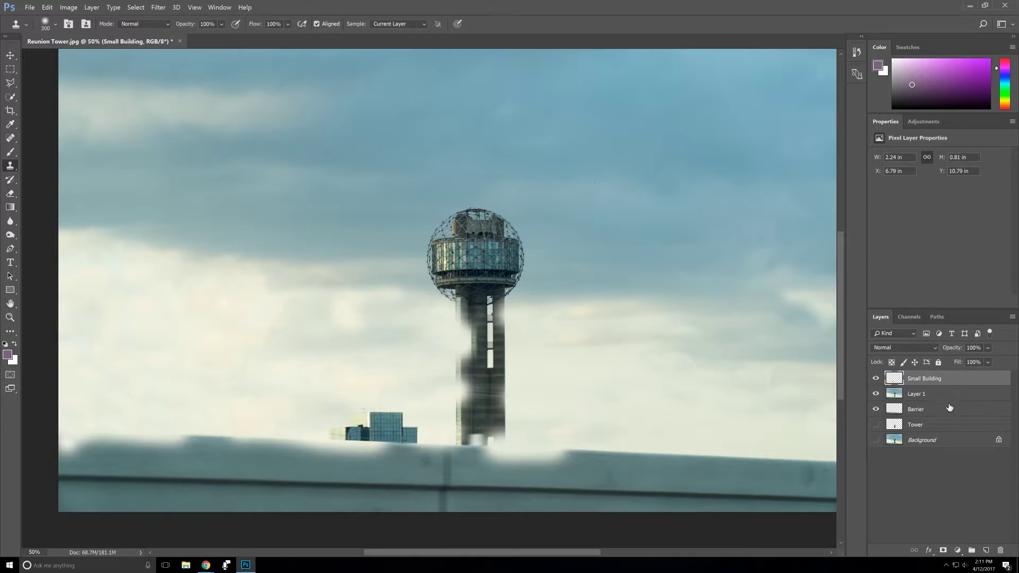
{"action": "left_click_drag", "start_coordinate": [959, 409], "coordinate": [967, 380]}
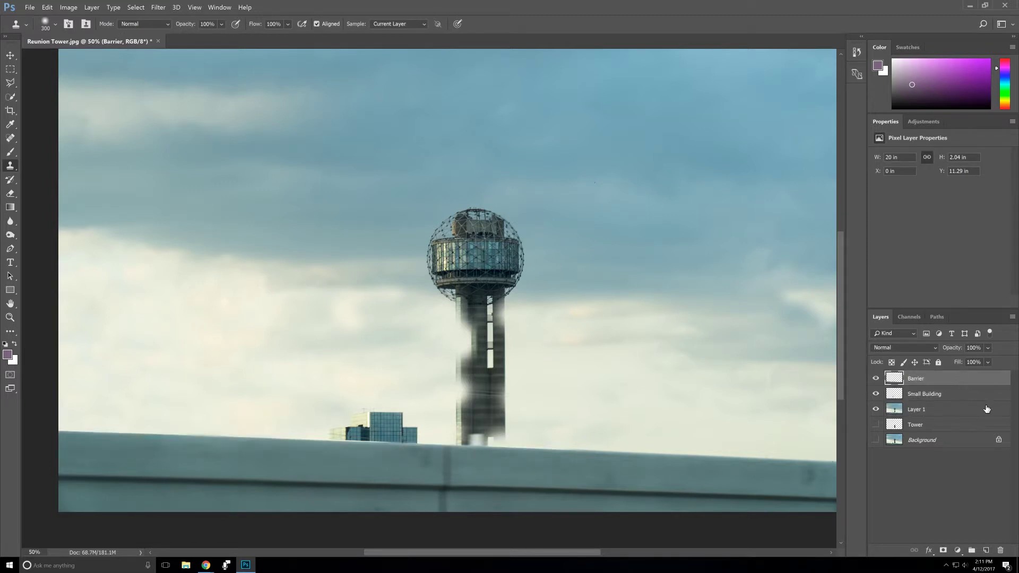
{"action": "left_click", "coordinate": [959, 414]}
{"action": "left_click_drag", "start_coordinate": [965, 424], "coordinate": [957, 377]}
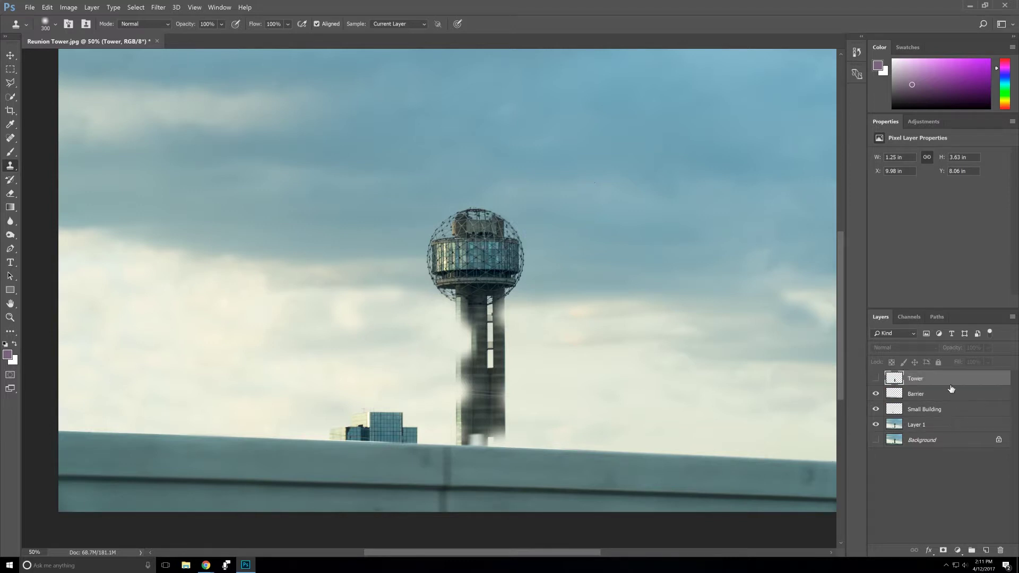
{"action": "left_click", "coordinate": [876, 378]}
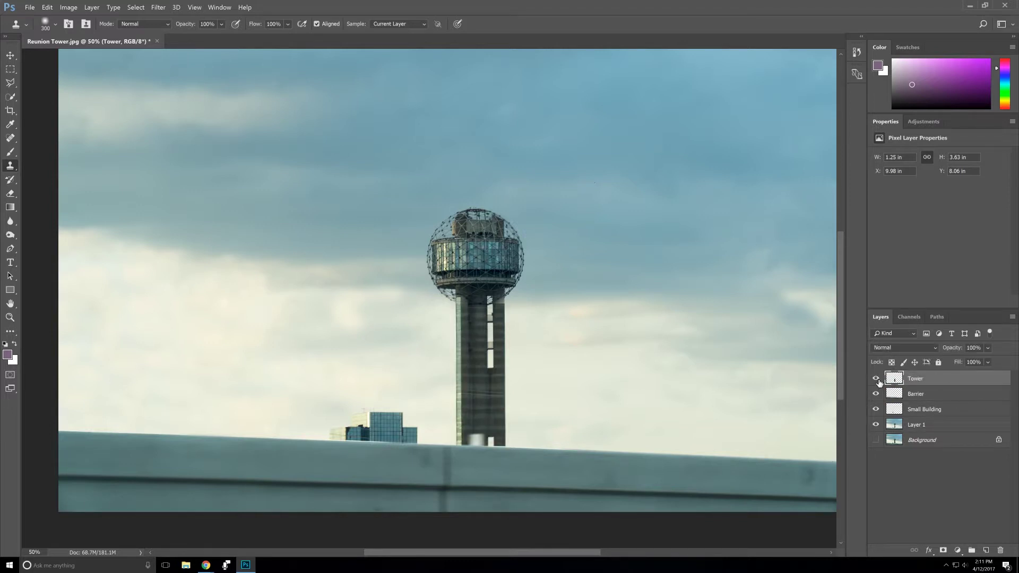
- Merge the Tower, Barrier and Small Building layers into one layer
{"action": "scroll", "coordinate": [716, 359], "scroll_direction": "up", "scroll_amount": 4}
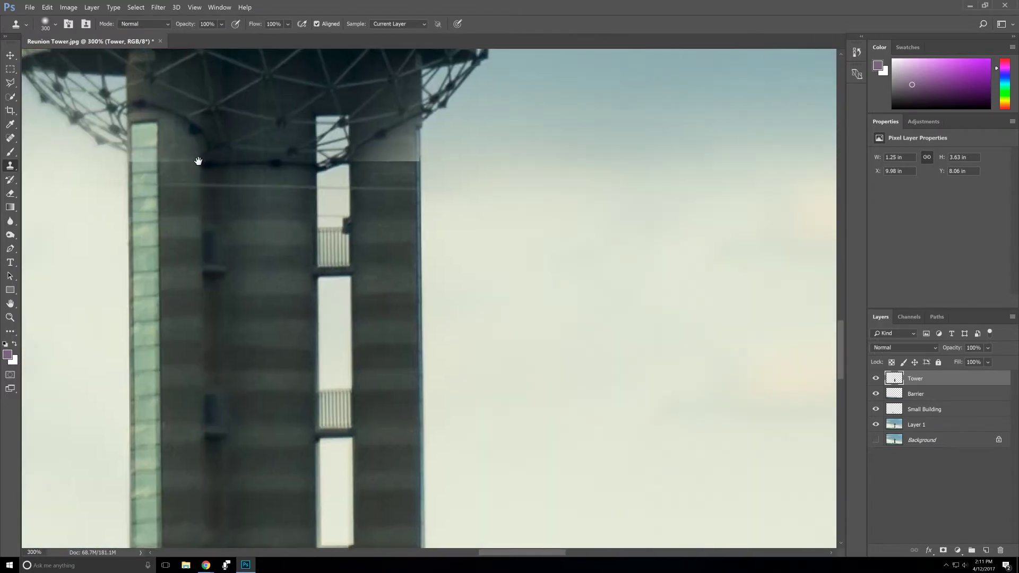
{"action": "left_click_drag", "start_coordinate": [198, 161], "coordinate": [194, 161]}
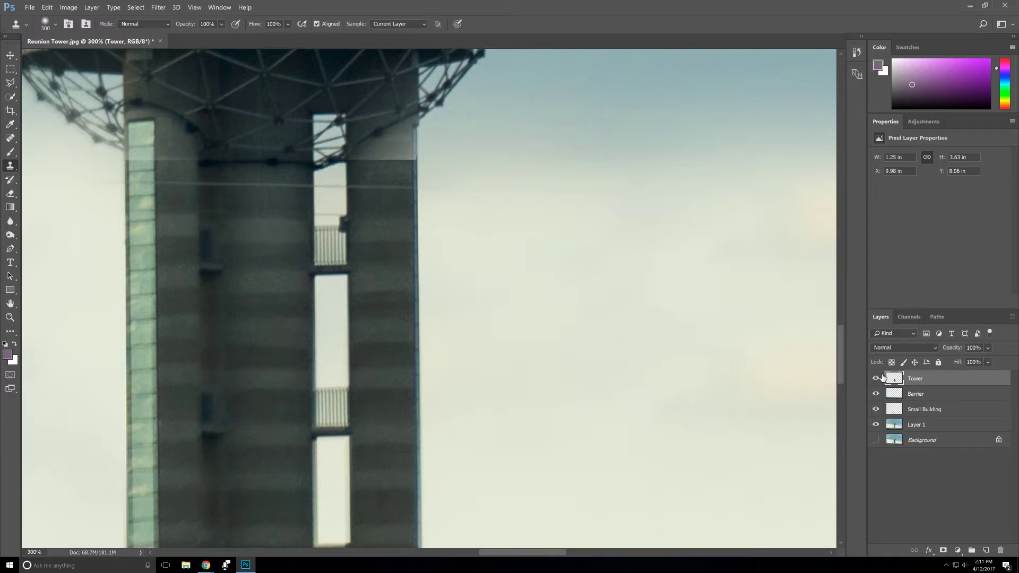
{"action": "key", "text": "ctrl+minus"}
{"action": "key", "text": "ctrl+minus"}
{"action": "key", "text": "ctrl+minus"}
{"action": "key", "text": "ctrl+minus"}
{"action": "left_click", "coordinate": [972, 411], "text": "shift"}
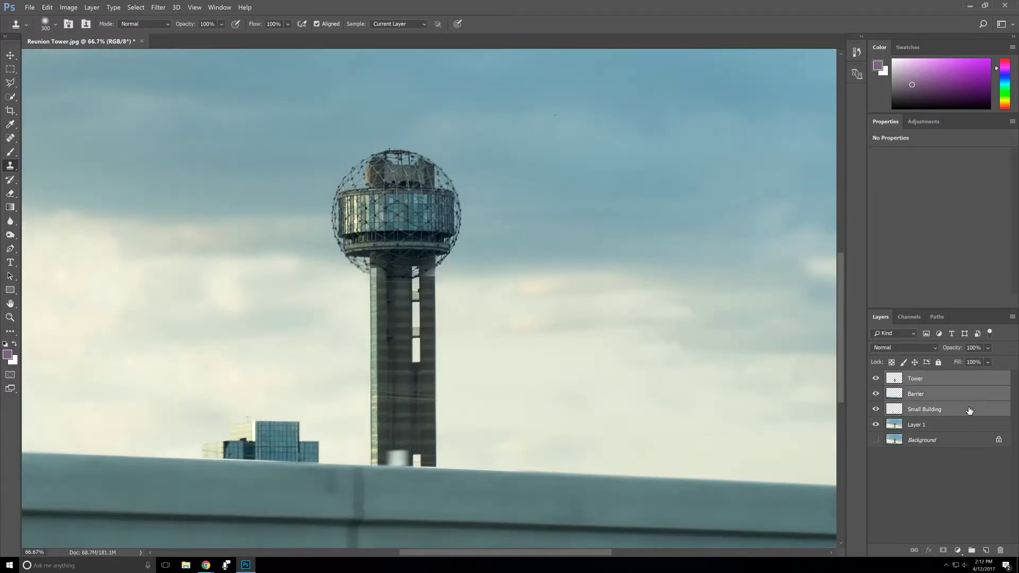
{"action": "right_click", "coordinate": [966, 411]}
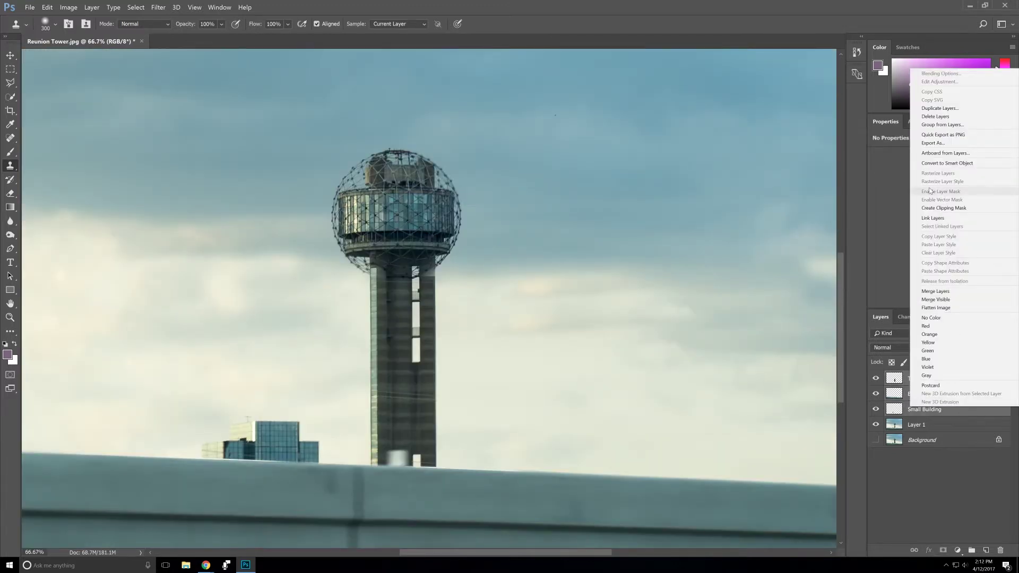
{"action": "left_click", "coordinate": [950, 291]}
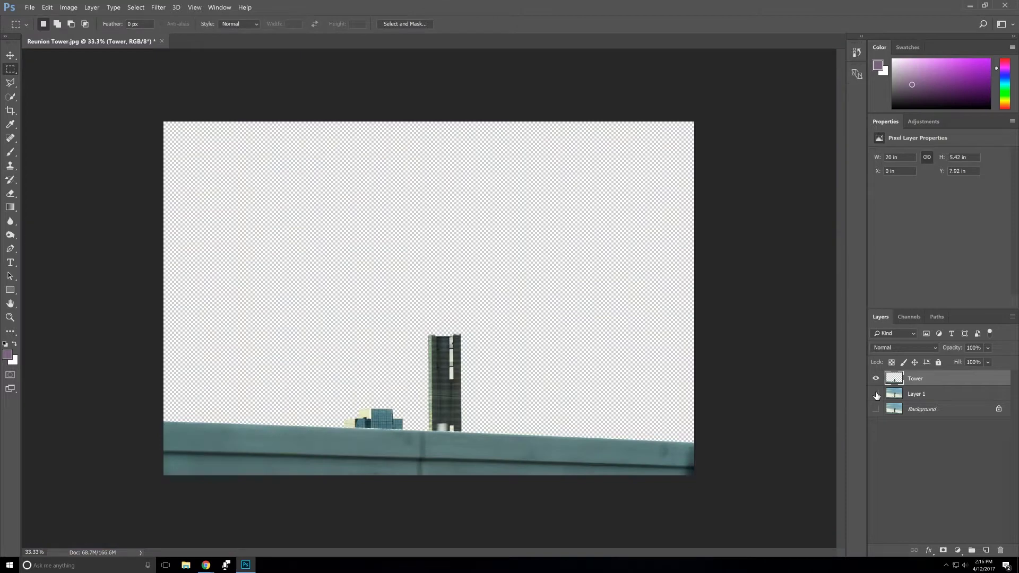
- Show Layer 1 again and ready the Clone Stamp at the upper part of the tower shaft on the Tower layer
{"action": "left_click", "coordinate": [876, 394]}
{"action": "key", "text": "ctrl+plus"}
{"action": "key", "text": "ctrl+plus"}
{"action": "key", "text": "ctrl+plus"}
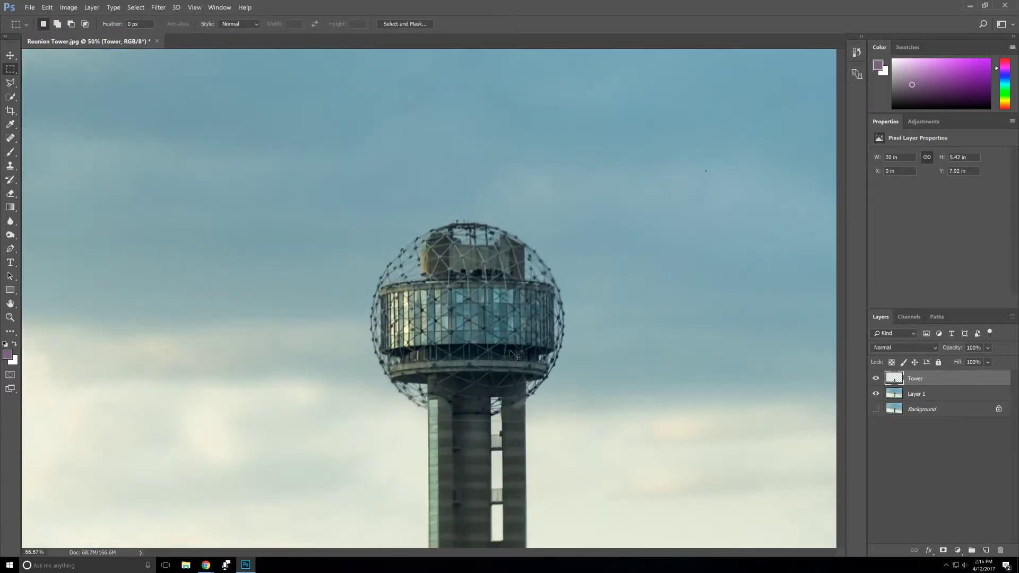
{"action": "key", "text": "ctrl+plus"}
{"action": "left_click_drag", "start_coordinate": [514, 360], "coordinate": [484, 175]}
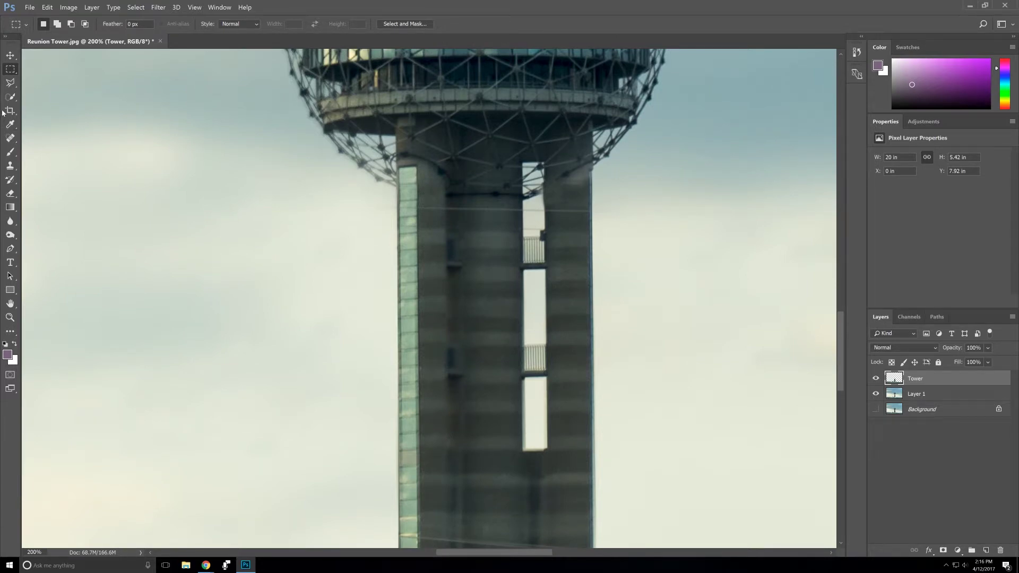
{"action": "left_click", "coordinate": [11, 165]}
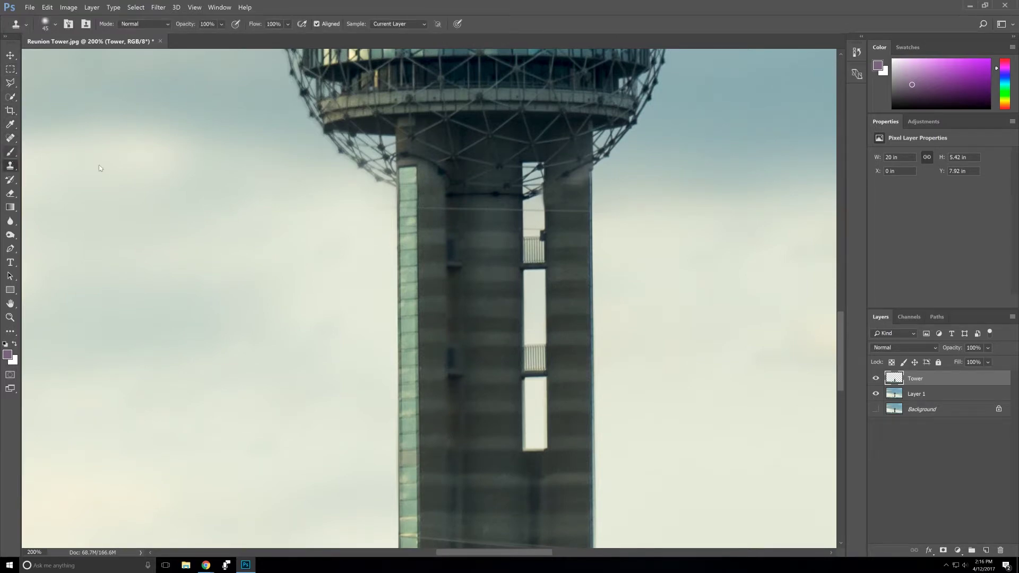
{"action": "key", "text": "ctrl+plus"}
{"action": "key", "text": "ctrl+plus"}
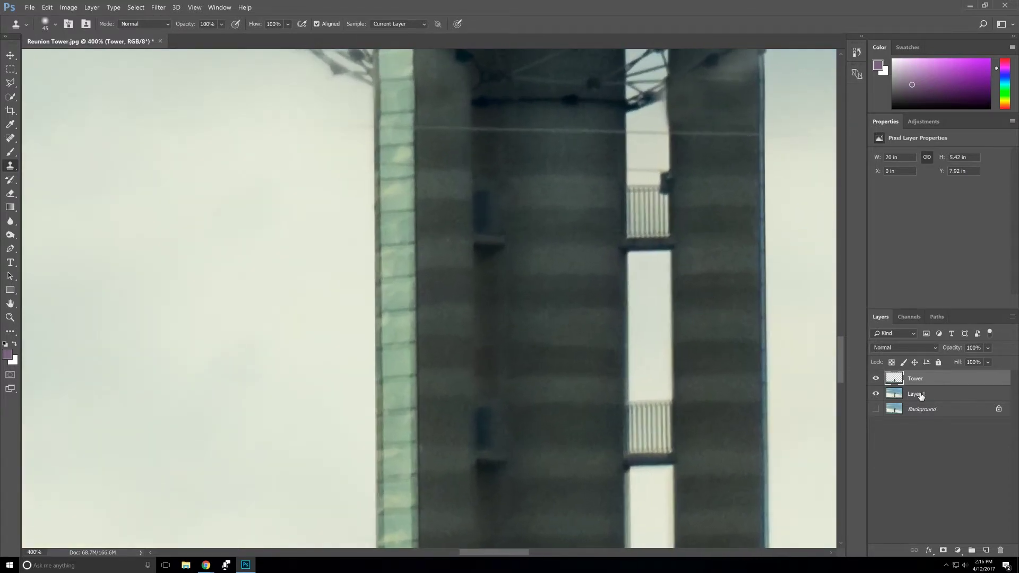
- Check how far the merged Tower layer extends by toggling Layer 1's visibility
{"action": "left_click", "coordinate": [876, 394]}
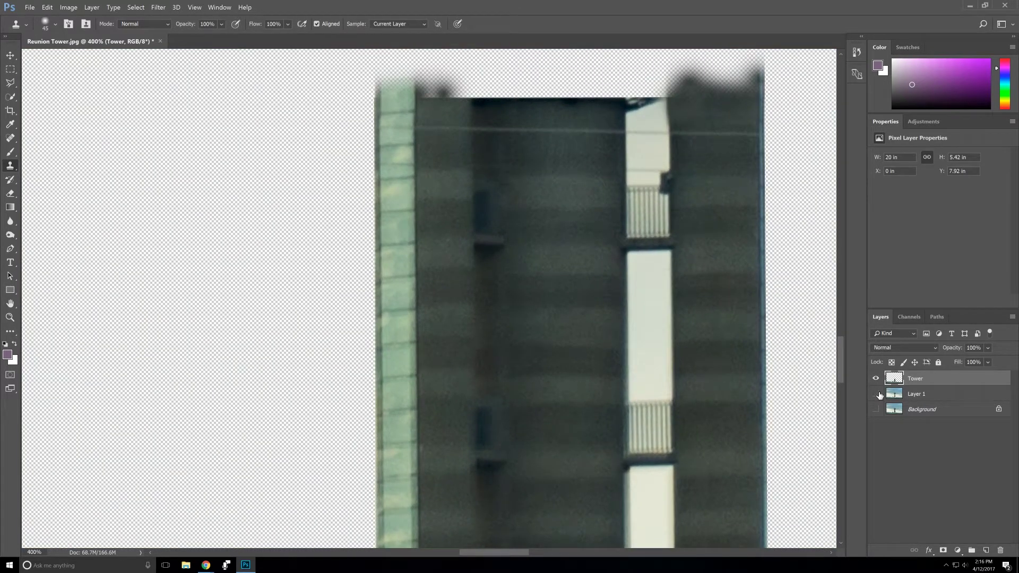
{"action": "left_click", "coordinate": [877, 394]}
{"action": "left_click", "coordinate": [877, 395]}
{"action": "left_click", "coordinate": [877, 395]}
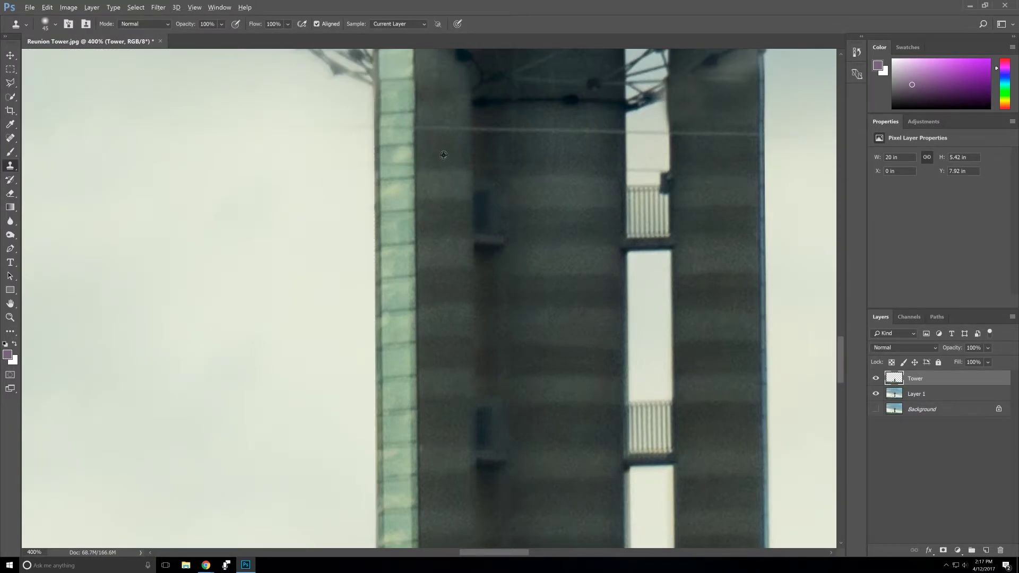
- Clone facade texture on the Tower layer over the power line crossing the shaft's dark columns just below the sphere
{"action": "left_click_drag", "start_coordinate": [423, 122], "coordinate": [447, 122]}
{"action": "left_click_drag", "start_coordinate": [472, 128], "coordinate": [439, 115]}
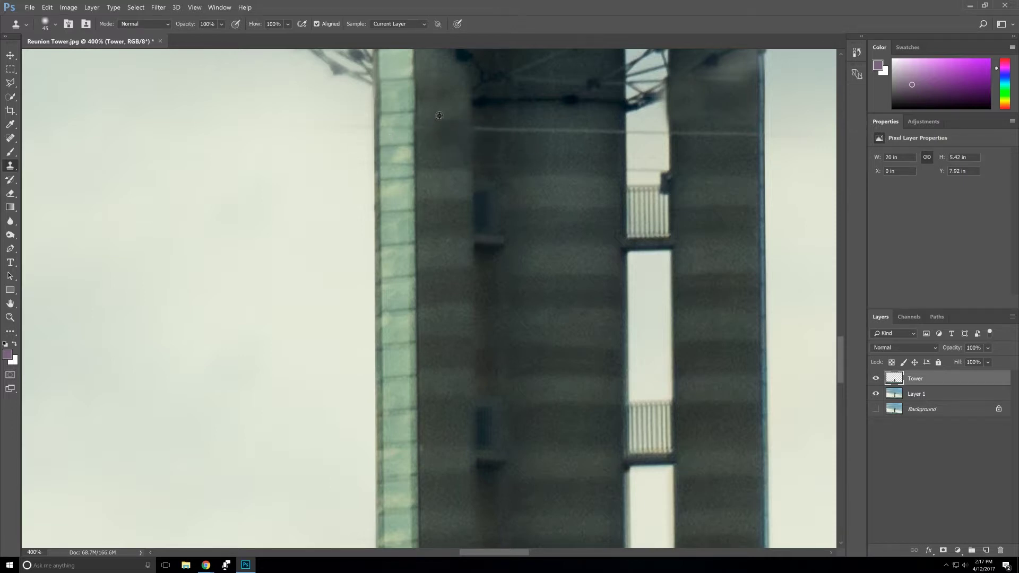
{"action": "left_click", "coordinate": [442, 123], "text": "alt"}
{"action": "mouse_move", "coordinate": [469, 122]}
{"action": "left_mouse_down"}
{"action": "mouse_move", "coordinate": [560, 117]}
{"action": "mouse_move", "coordinate": [622, 161]}
{"action": "mouse_move", "coordinate": [599, 157]}
{"action": "mouse_move", "coordinate": [594, 125]}
{"action": "left_mouse_up"}
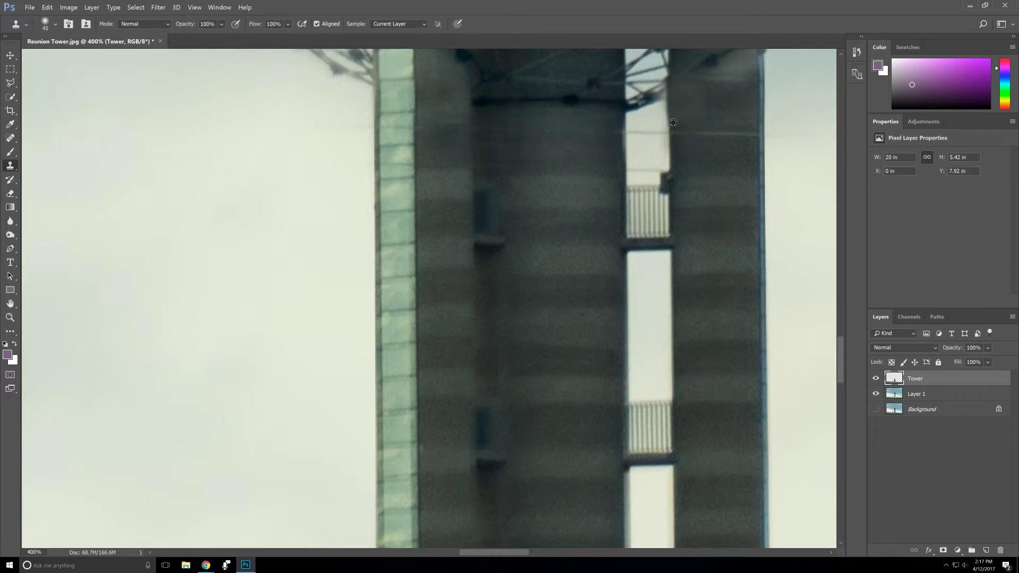
{"action": "left_click_drag", "start_coordinate": [698, 126], "coordinate": [720, 124]}
- Reduce the Clone Stamp brush to 15 px and clone over the line crossing the upper opening in the shaft
{"action": "key", "text": "bracketleft"}
{"action": "key", "text": "bracketleft"}
{"action": "key", "text": "bracketleft"}
{"action": "left_click", "coordinate": [42, 30]}
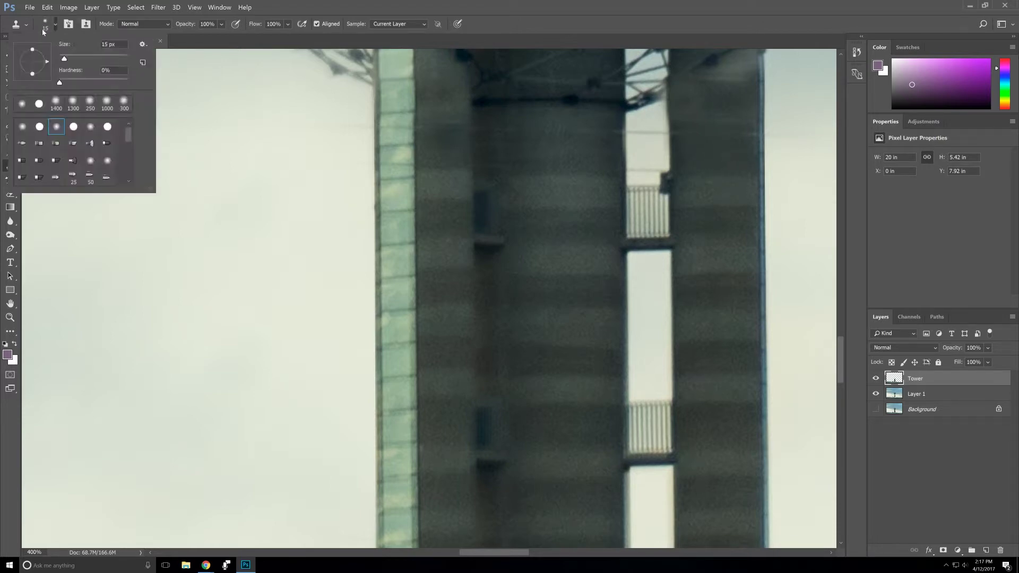
{"action": "left_click", "coordinate": [416, 23]}
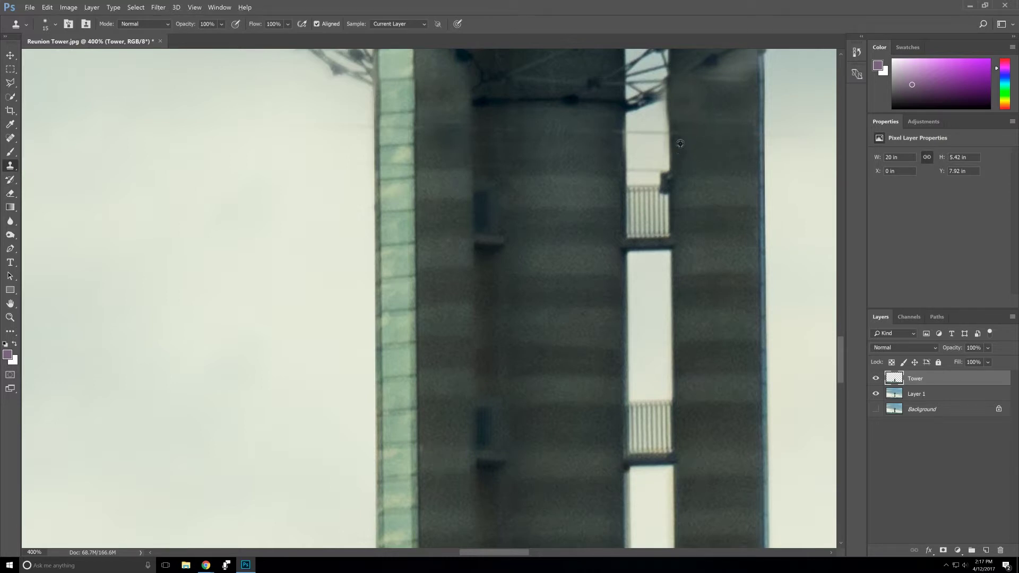
{"action": "mouse_move", "coordinate": [633, 143]}
{"action": "left_mouse_down"}
{"action": "mouse_move", "coordinate": [636, 132]}
{"action": "mouse_move", "coordinate": [666, 135]}
{"action": "left_mouse_up"}
- Enlarge the brush to 45 px and clone dark facade over the upper of the two lines crossing the lower shaft
{"action": "scroll", "coordinate": [638, 278], "scroll_direction": "down", "scroll_amount": 5}
{"action": "scroll", "coordinate": [627, 291], "scroll_direction": "down", "scroll_amount": 10}
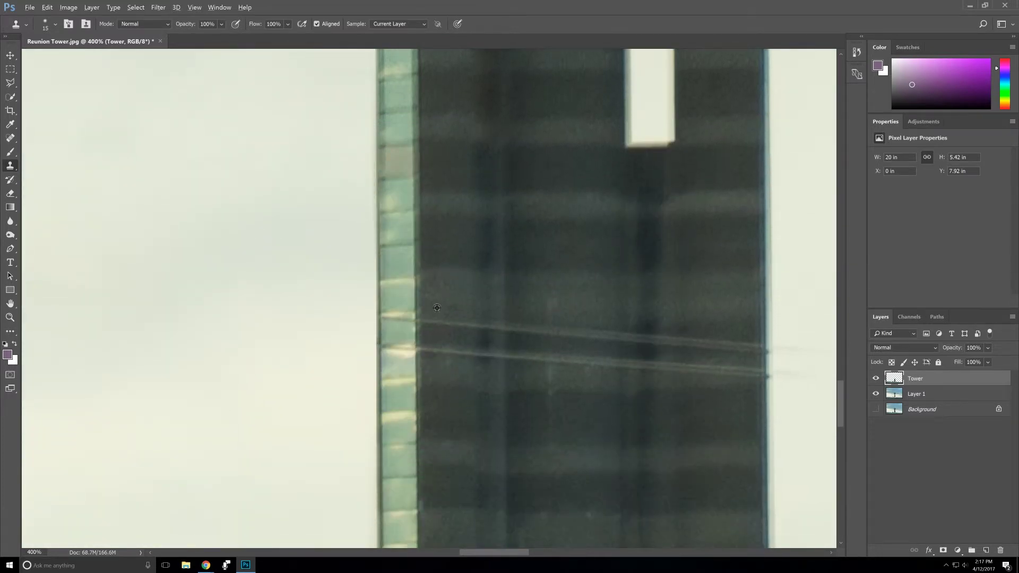
{"action": "key", "text": "bracketright"}
{"action": "key", "text": "bracketright"}
{"action": "key", "text": "bracketright"}
{"action": "left_click", "coordinate": [637, 411], "text": "alt"}
{"action": "left_click_drag", "start_coordinate": [411, 410], "coordinate": [501, 412]}
{"action": "left_click_drag", "start_coordinate": [492, 329], "coordinate": [734, 332]}
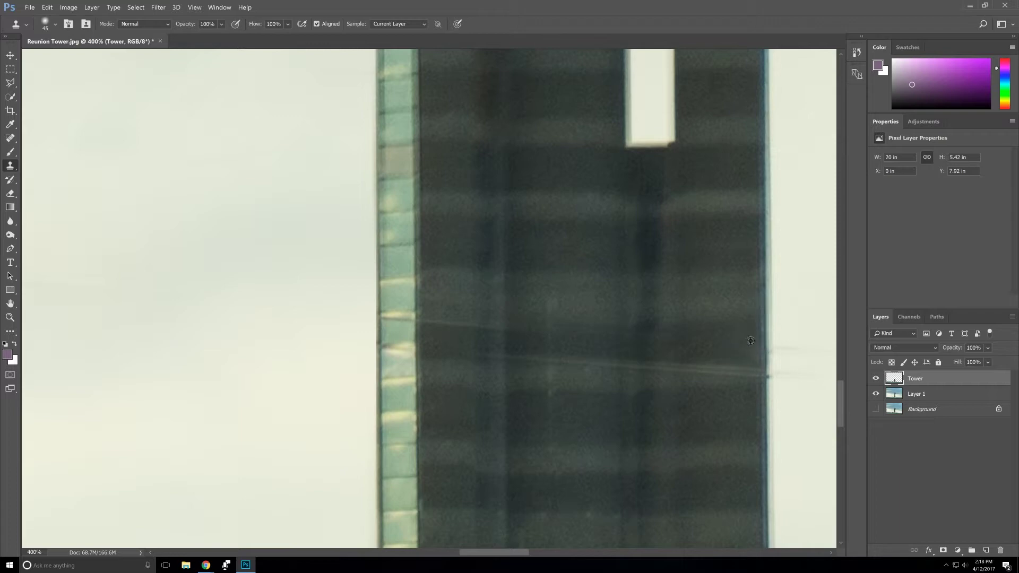
- Clone dark facade over the remaining lower line across the shaft, undoing one stroke and repainting it
{"action": "left_click", "coordinate": [749, 374]}
{"action": "left_click_drag", "start_coordinate": [773, 358], "coordinate": [507, 357]}
{"action": "key", "text": "ctrl+z"}
{"action": "left_click_drag", "start_coordinate": [654, 361], "coordinate": [633, 360]}
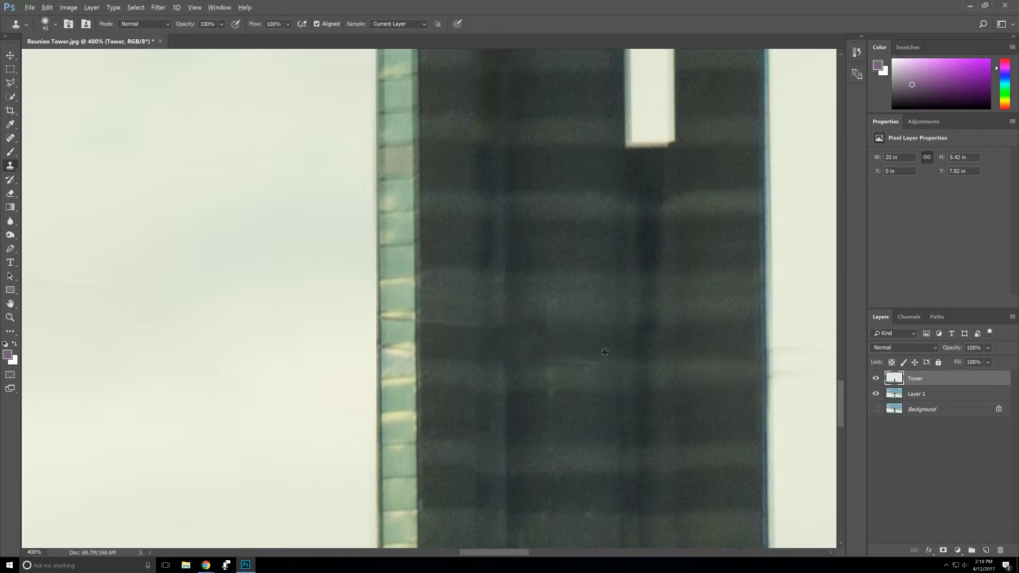
- Examine the tower's base along the barrier for remaining line fragments and the blurred pale patch
{"action": "key", "text": "ctrl+minus"}
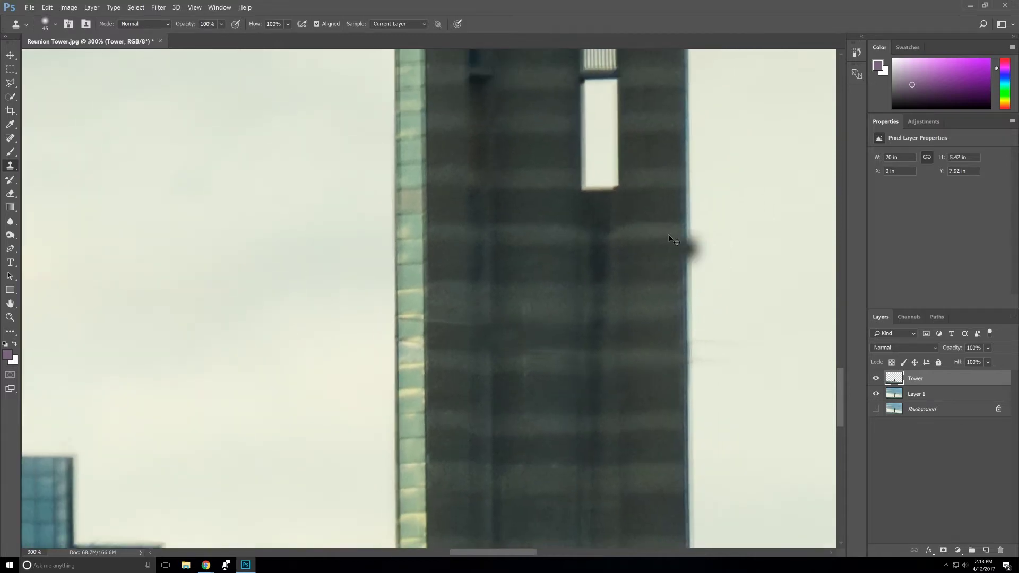
{"action": "left_click_drag", "start_coordinate": [648, 275], "coordinate": [674, 343]}
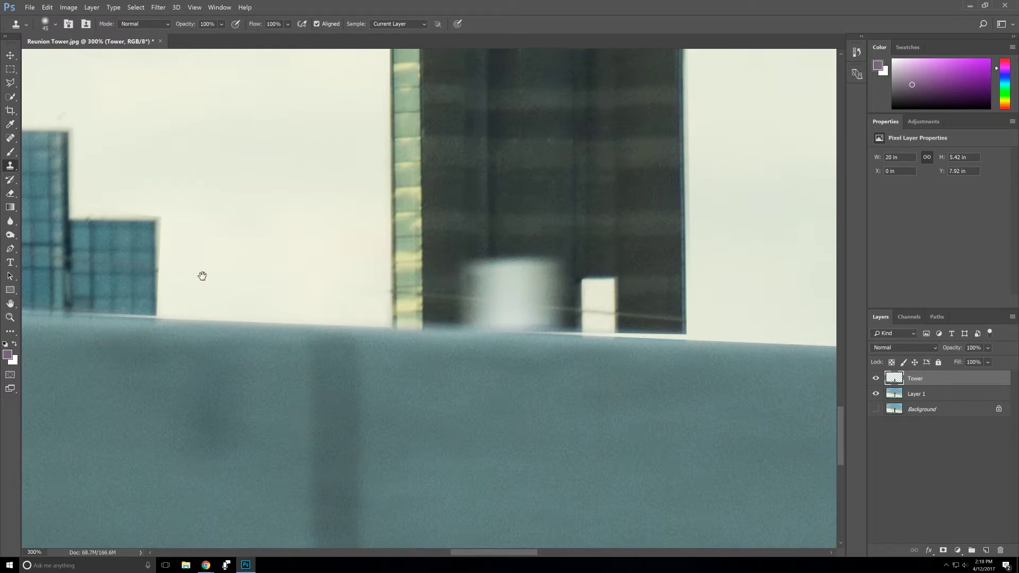
{"action": "left_click", "coordinate": [588, 293]}
{"action": "key", "text": "ctrl+minus"}
{"action": "key", "text": "ctrl+minus"}
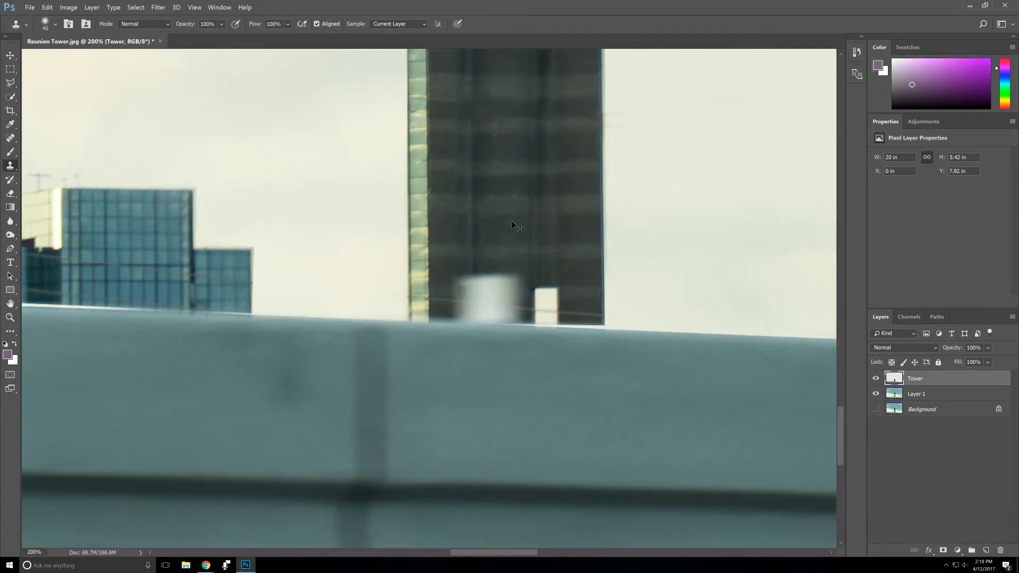
{"action": "key", "text": "ctrl+plus"}
{"action": "key", "text": "ctrl+plus"}
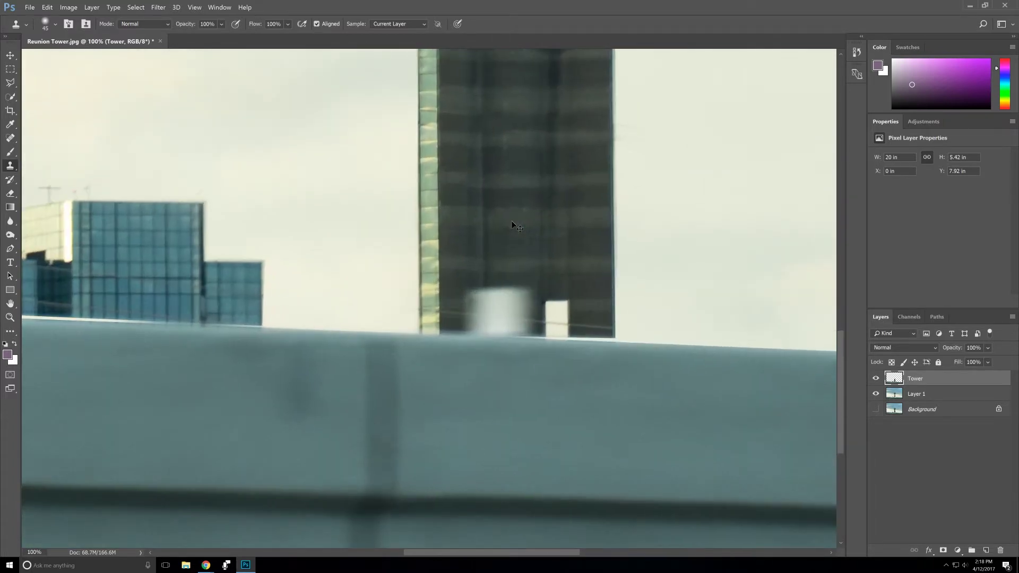
{"action": "key", "text": "ctrl+plus"}
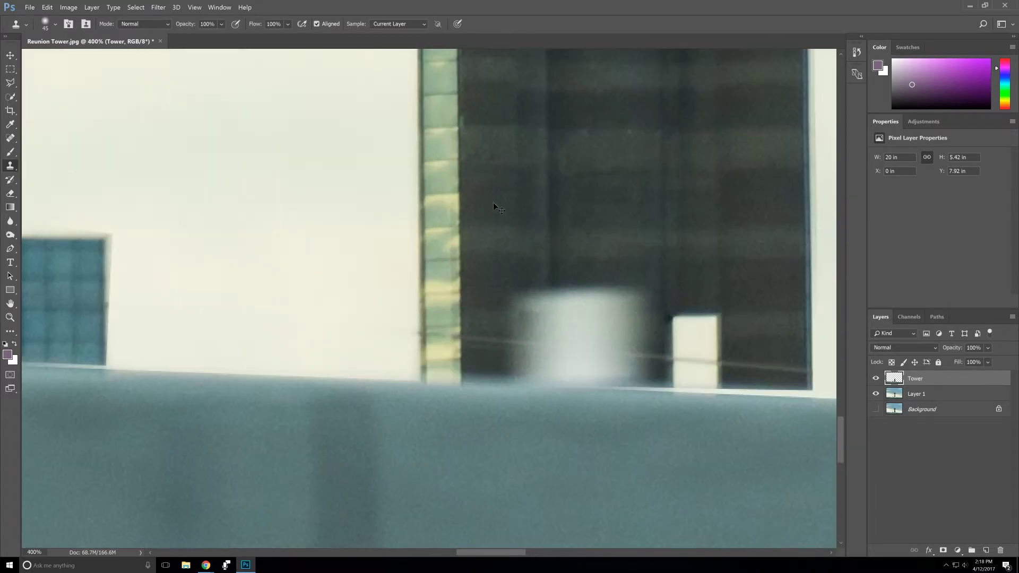
{"action": "left_click_drag", "start_coordinate": [591, 209], "coordinate": [541, 102]}
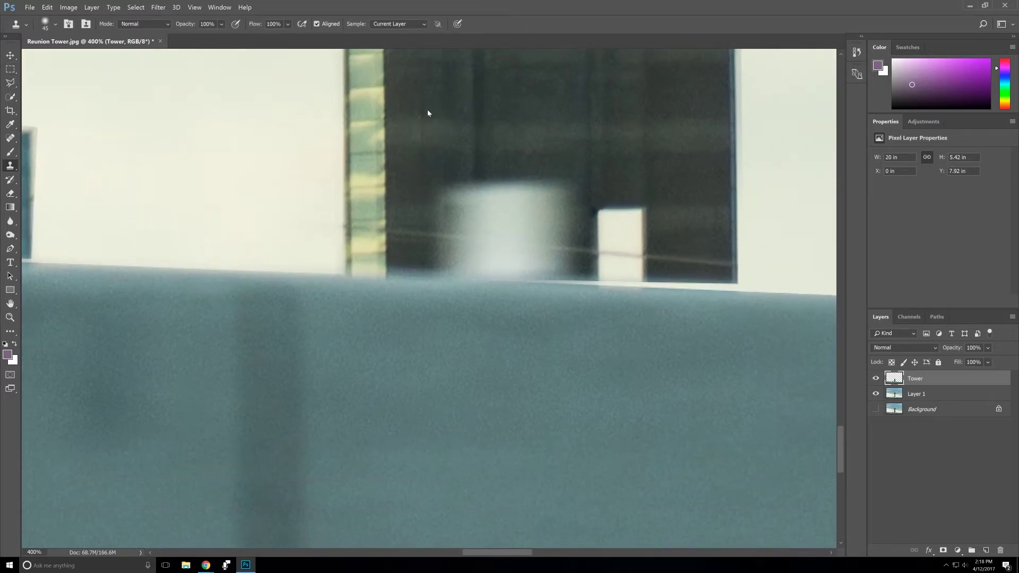
- Select the lower shaft with the Polygonal Lasso, following the barrier's top edge and excluding the small pale opening at the base
{"action": "left_click", "coordinate": [10, 82]}
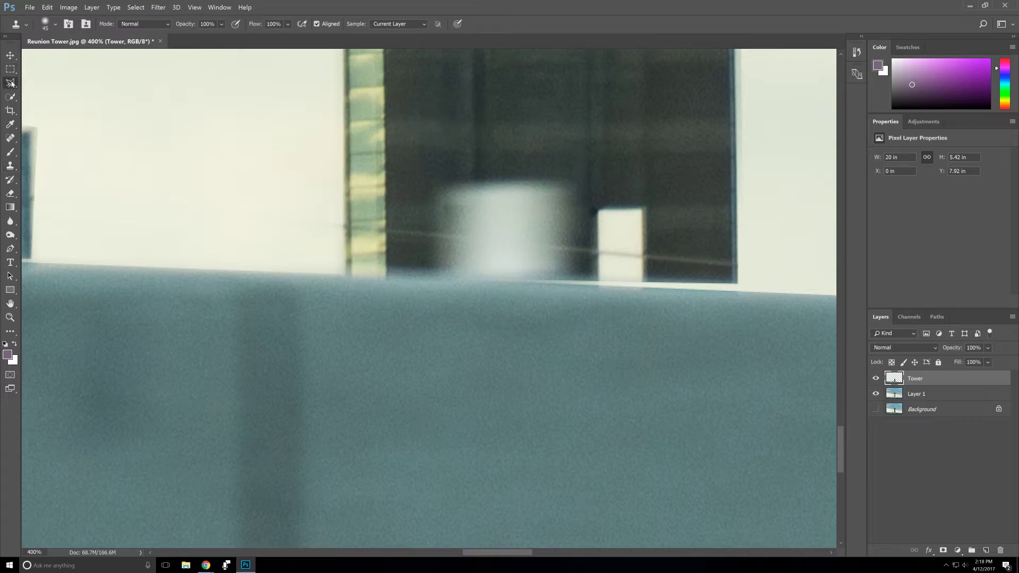
{"action": "left_click", "coordinate": [387, 276]}
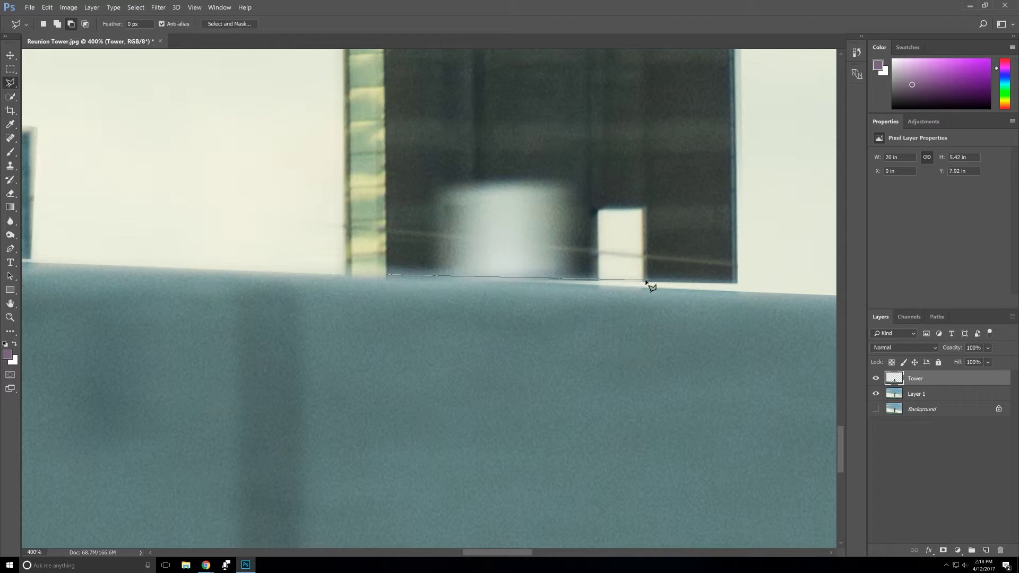
{"action": "left_click", "coordinate": [599, 281]}
{"action": "left_click", "coordinate": [597, 210]}
{"action": "left_click", "coordinate": [642, 209]}
{"action": "left_click", "coordinate": [735, 141]}
{"action": "left_click", "coordinate": [695, 68]}
{"action": "left_click", "coordinate": [378, 72]}
{"action": "left_click", "coordinate": [345, 126]}
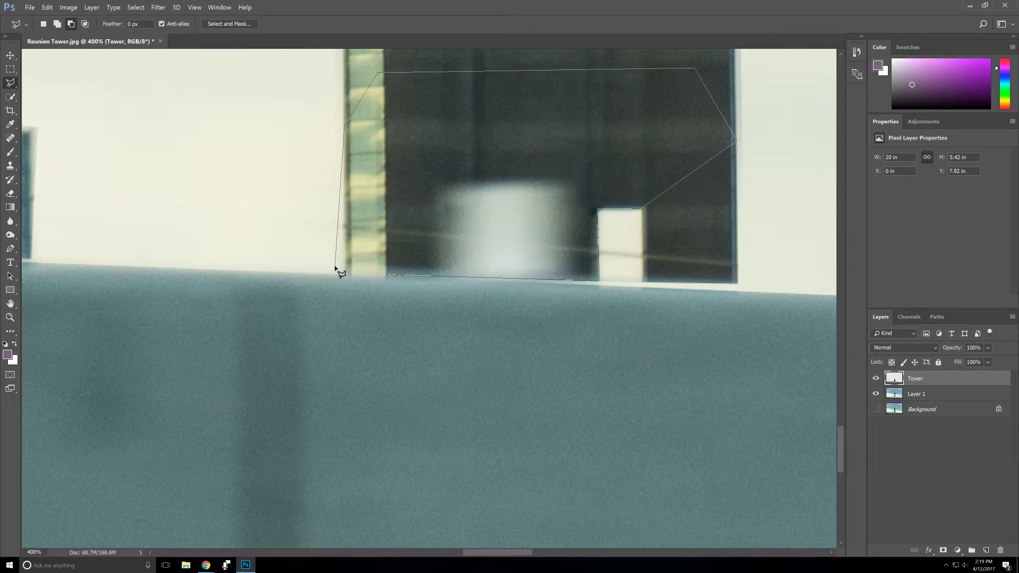
{"action": "double_click", "coordinate": [336, 272]}
- Clone dark facade over the blurred pale patch at the shaft's base inside the selection, undoing and repainting one stroke
{"action": "key", "text": "s"}
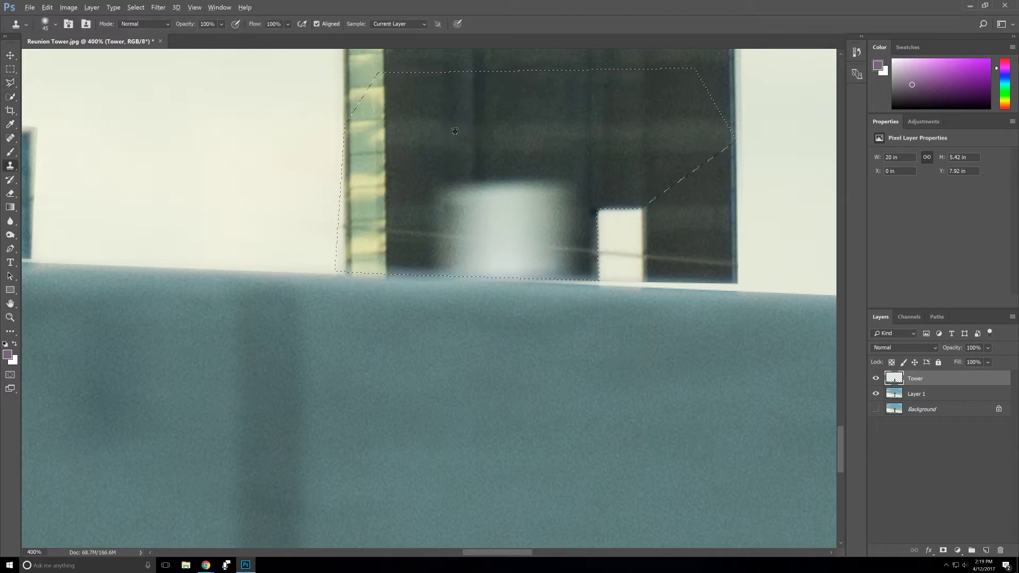
{"action": "left_click", "coordinate": [419, 174], "text": "alt"}
{"action": "left_click_drag", "start_coordinate": [444, 177], "coordinate": [543, 178]}
{"action": "mouse_move", "coordinate": [461, 171]}
{"action": "left_mouse_down"}
{"action": "mouse_move", "coordinate": [435, 172]}
{"action": "mouse_move", "coordinate": [453, 189]}
{"action": "mouse_move", "coordinate": [463, 179]}
{"action": "left_mouse_up"}
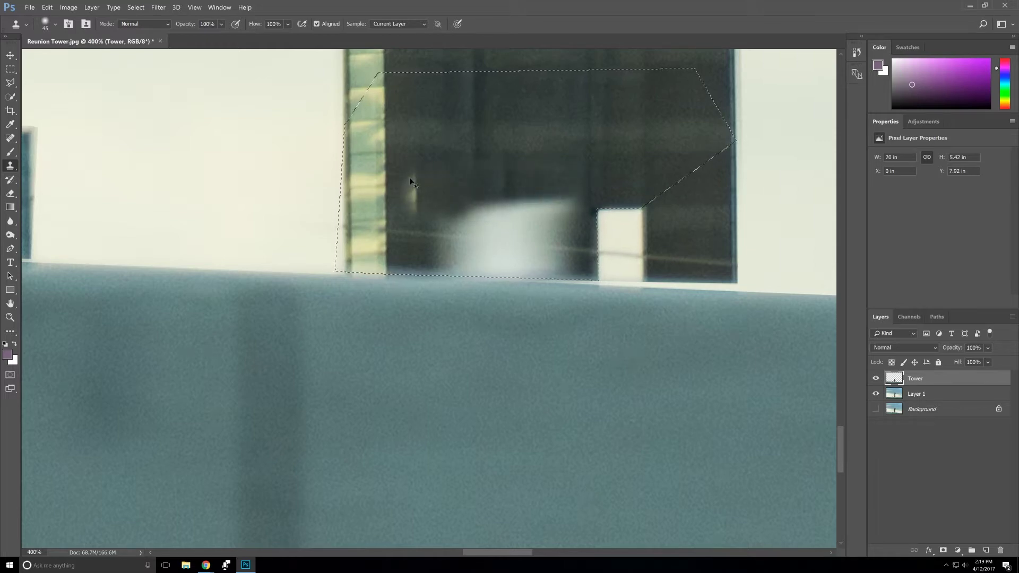
{"action": "key", "text": "ctrl+z"}
{"action": "left_click_drag", "start_coordinate": [443, 173], "coordinate": [528, 194]}
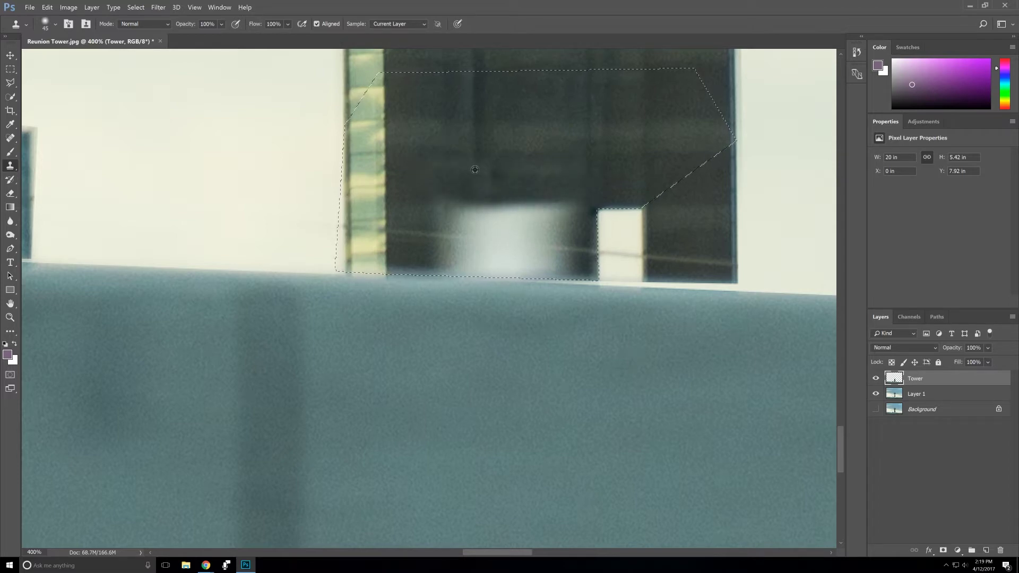
{"action": "left_click_drag", "start_coordinate": [428, 200], "coordinate": [451, 201]}
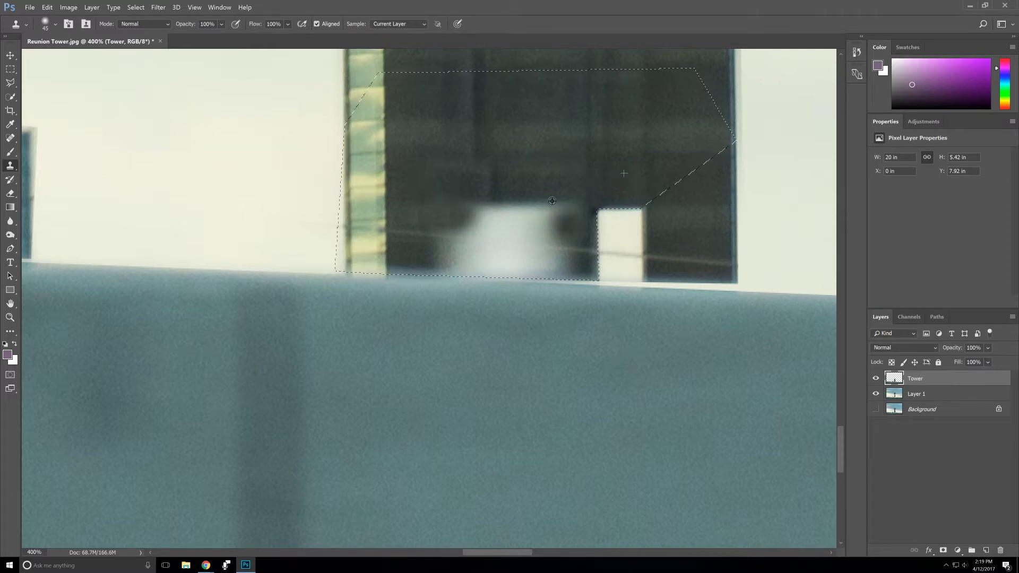
{"action": "mouse_move", "coordinate": [537, 198]}
{"action": "left_mouse_down"}
{"action": "mouse_move", "coordinate": [445, 196]}
{"action": "mouse_move", "coordinate": [451, 165]}
{"action": "mouse_move", "coordinate": [436, 179]}
{"action": "mouse_move", "coordinate": [457, 218]}
{"action": "mouse_move", "coordinate": [544, 222]}
{"action": "left_mouse_up"}
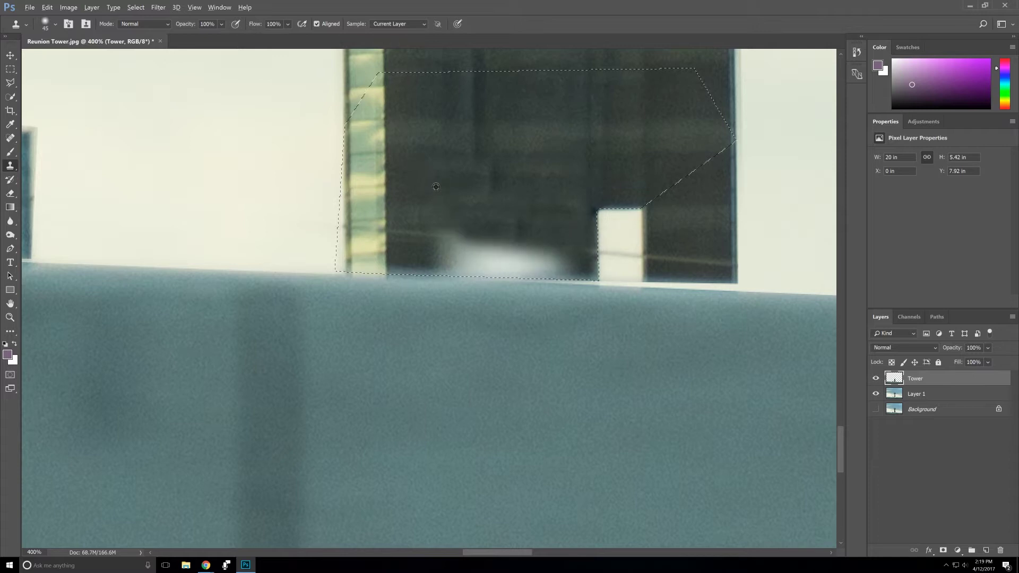
{"action": "left_click_drag", "start_coordinate": [397, 229], "coordinate": [479, 234]}
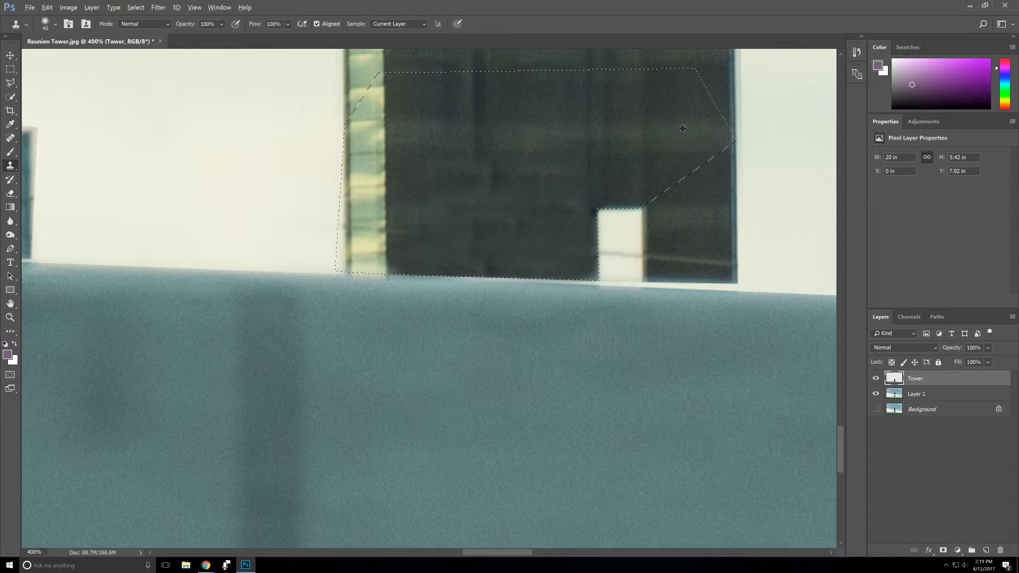
- Deselect, reduce the Clone Stamp brush to 30 px and clone out the line crossing the small base opening and the facade beside it
{"action": "key", "text": "m"}
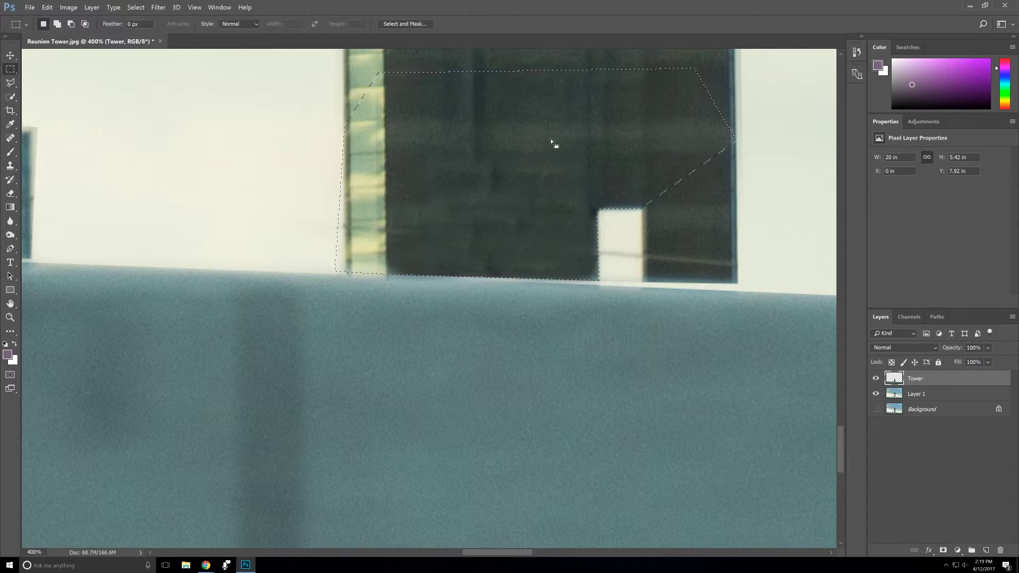
{"action": "left_click", "coordinate": [9, 83]}
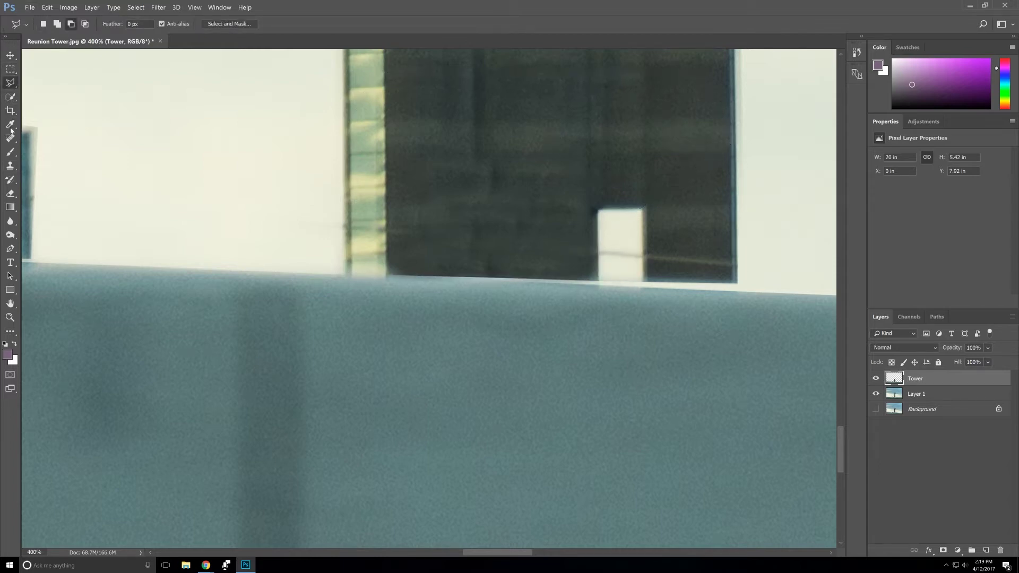
{"action": "left_click", "coordinate": [10, 166]}
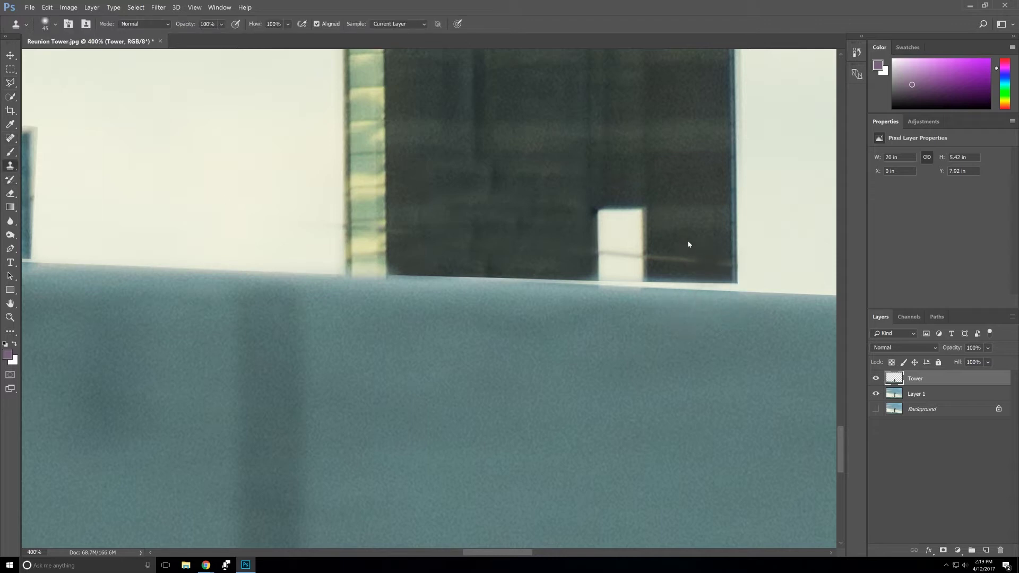
{"action": "key", "text": "bracketleft"}
{"action": "key", "text": "bracketleft"}
{"action": "key", "text": "bracketleft"}
{"action": "mouse_move", "coordinate": [657, 244]}
{"action": "left_mouse_down"}
{"action": "mouse_move", "coordinate": [701, 243]}
{"action": "mouse_move", "coordinate": [713, 256]}
{"action": "left_mouse_up"}
{"action": "mouse_move", "coordinate": [604, 246]}
{"action": "left_mouse_down"}
{"action": "mouse_move", "coordinate": [621, 248]}
{"action": "mouse_move", "coordinate": [598, 245]}
{"action": "left_mouse_up"}
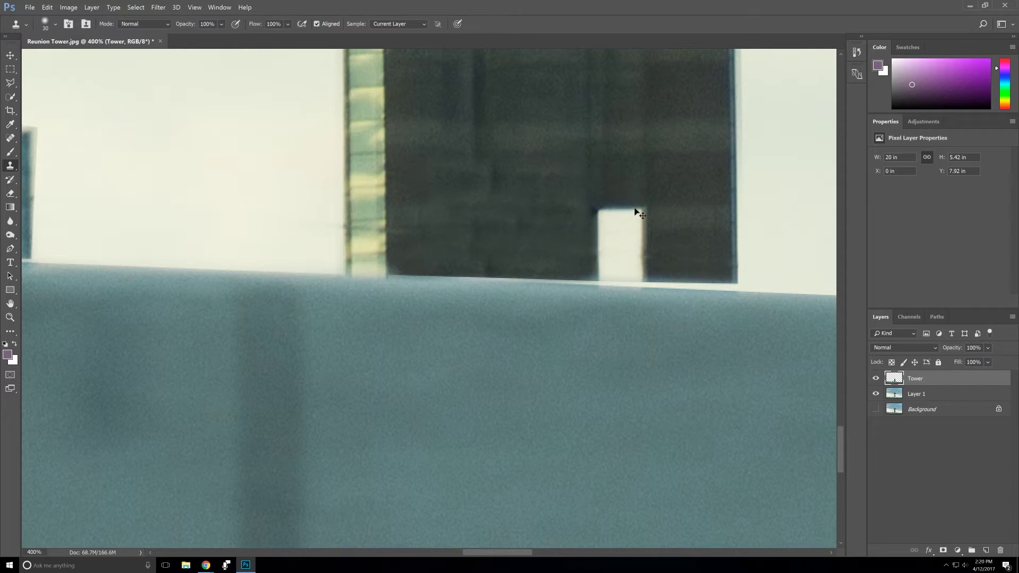
- Select the clean upper windows of the tall blue glass building with the Polygonal Lasso and copy them to a new layer
{"action": "key", "text": "ctrl+minus"}
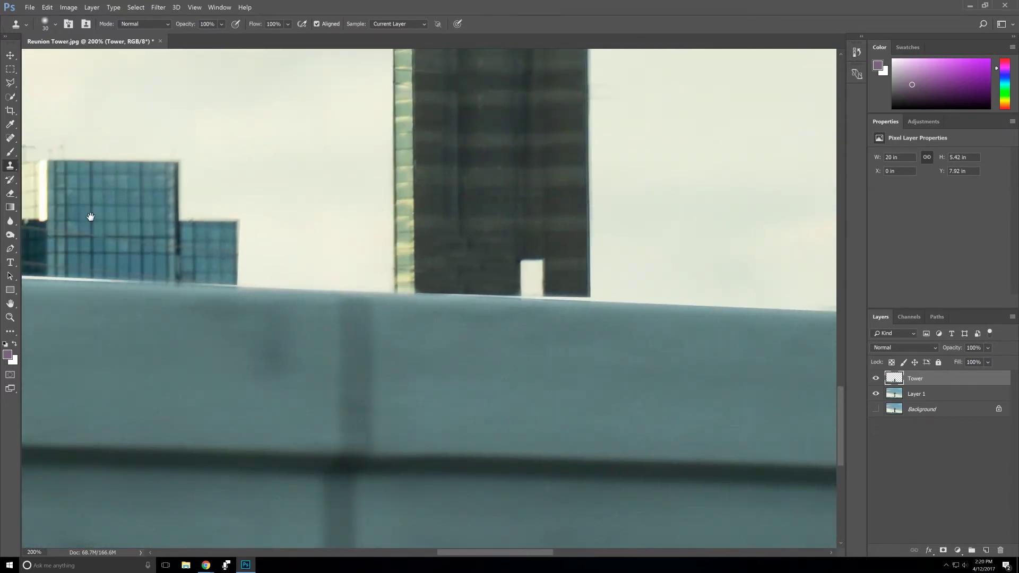
{"action": "left_click_drag", "start_coordinate": [90, 217], "coordinate": [277, 242]}
{"action": "key", "text": "ctrl+plus"}
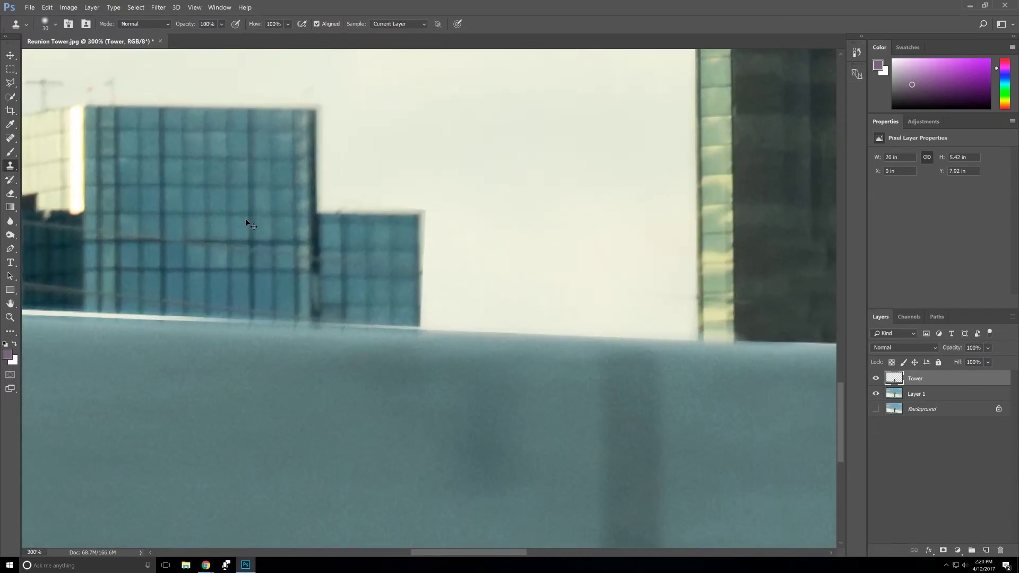
{"action": "left_click_drag", "start_coordinate": [252, 242], "coordinate": [416, 243]}
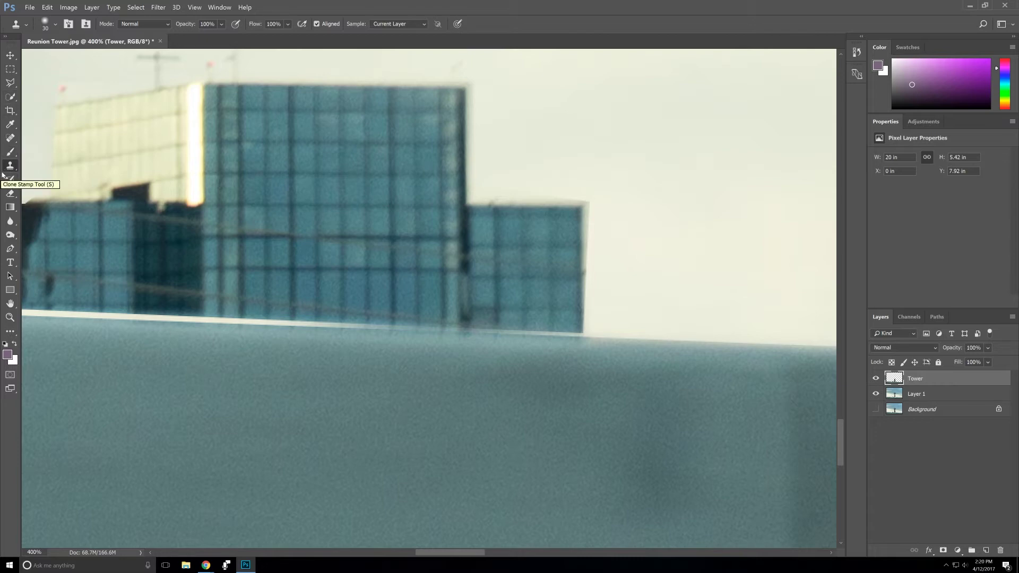
{"action": "left_click", "coordinate": [10, 82]}
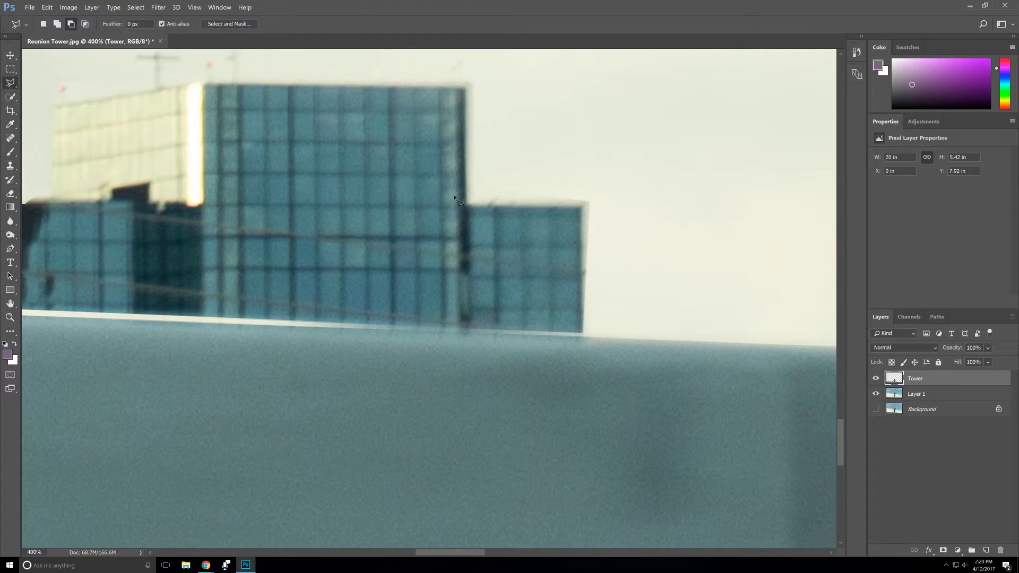
{"action": "left_click", "coordinate": [205, 115]}
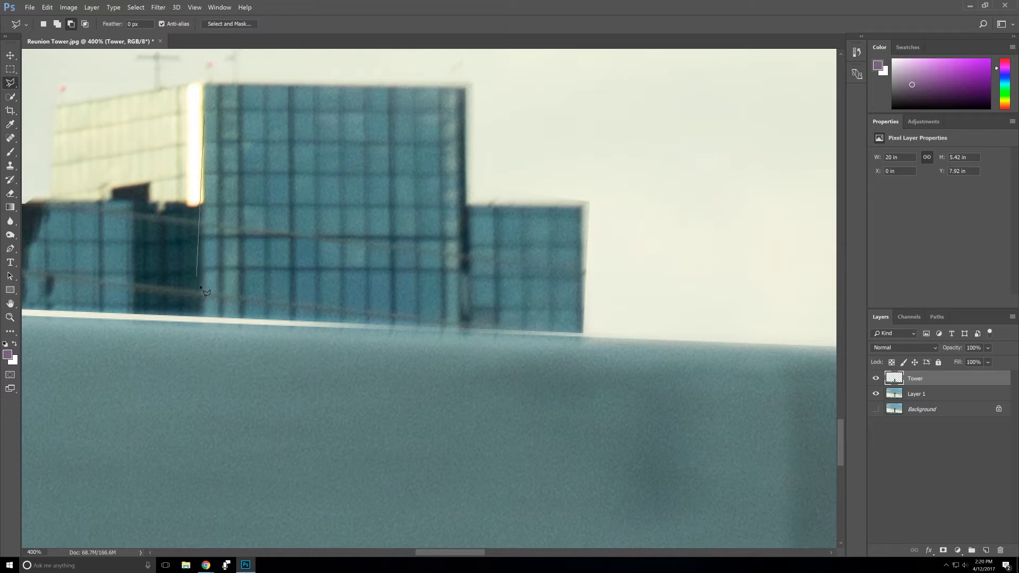
{"action": "left_click", "coordinate": [204, 204]}
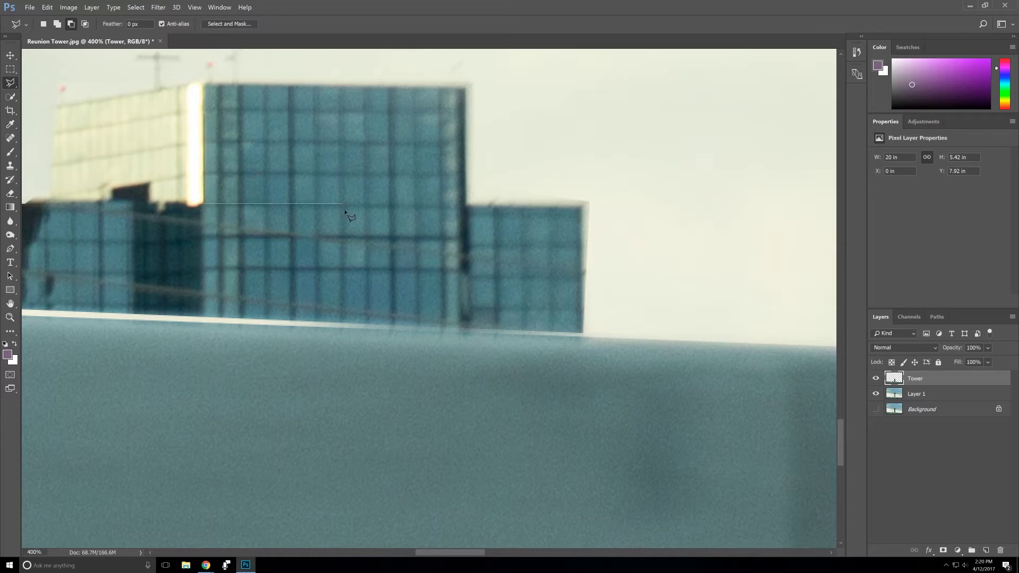
{"action": "left_click", "coordinate": [464, 209]}
{"action": "left_click", "coordinate": [466, 87]}
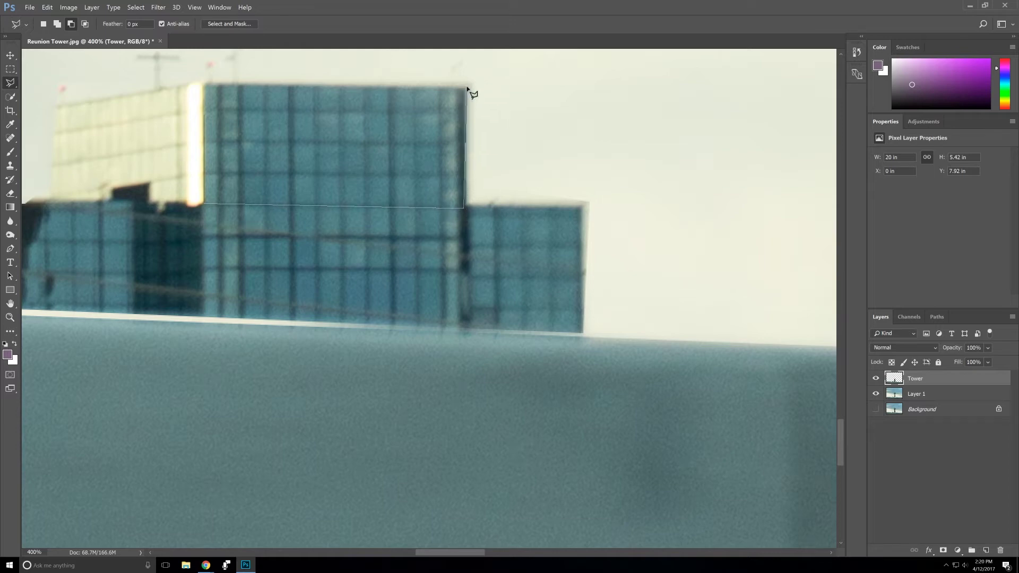
{"action": "left_click", "coordinate": [206, 85]}
{"action": "key", "text": "ctrl+j"}
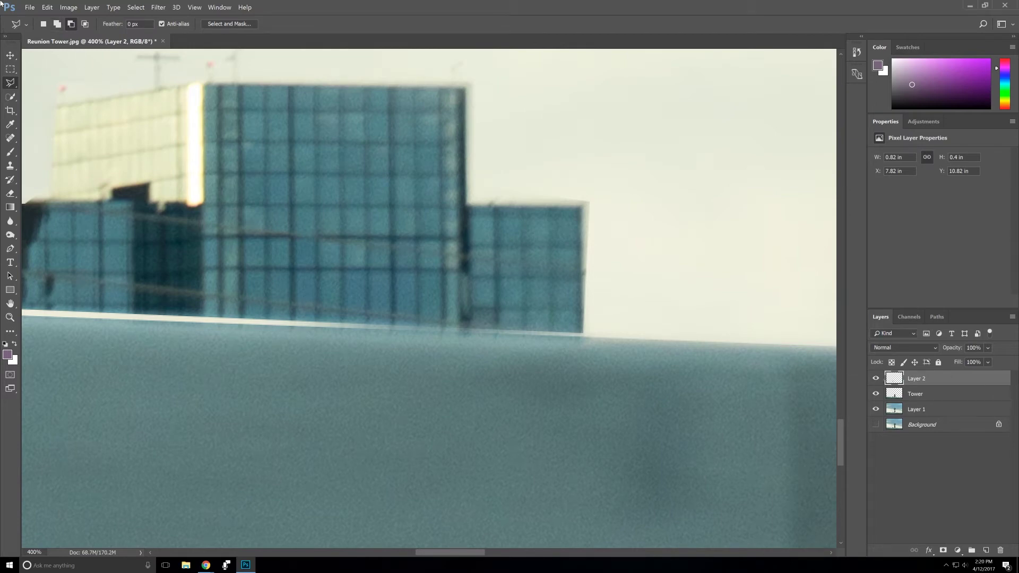
- Try moving the copied windows down over the lines on the glass building's lower facade, and delete the copied layer
{"action": "key", "text": "v"}
{"action": "left_click_drag", "start_coordinate": [422, 209], "coordinate": [421, 235]}
{"action": "key", "text": "ctrl+alt+z"}
{"action": "key", "text": "ctrl+alt+z"}
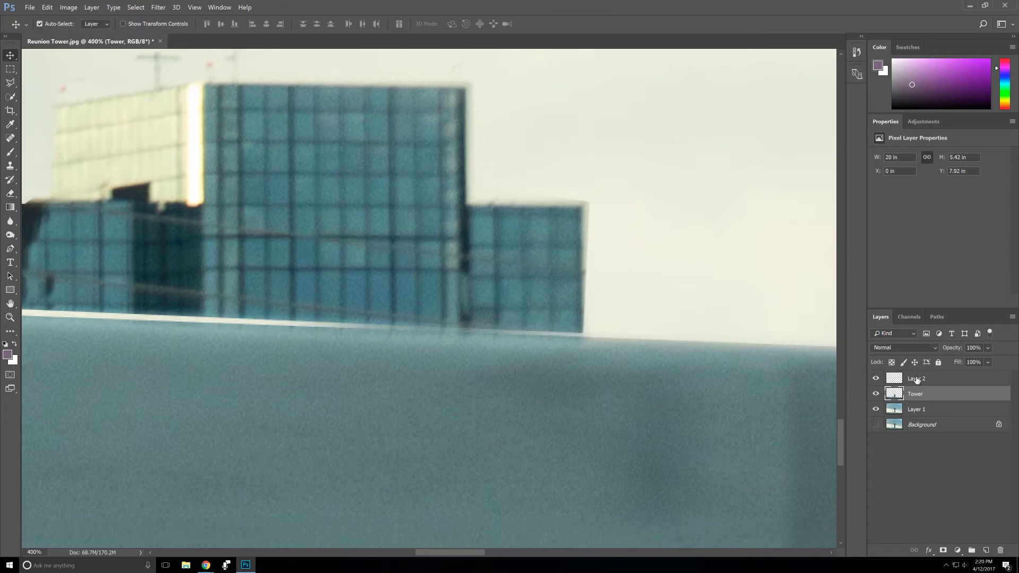
{"action": "left_click_drag", "start_coordinate": [371, 163], "coordinate": [377, 242]}
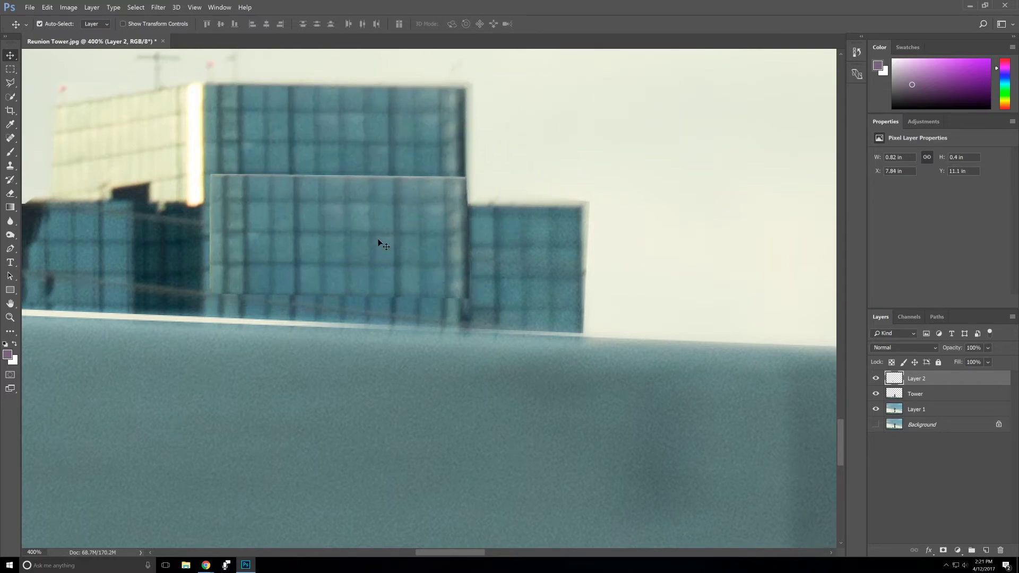
{"action": "key", "text": "Delete"}
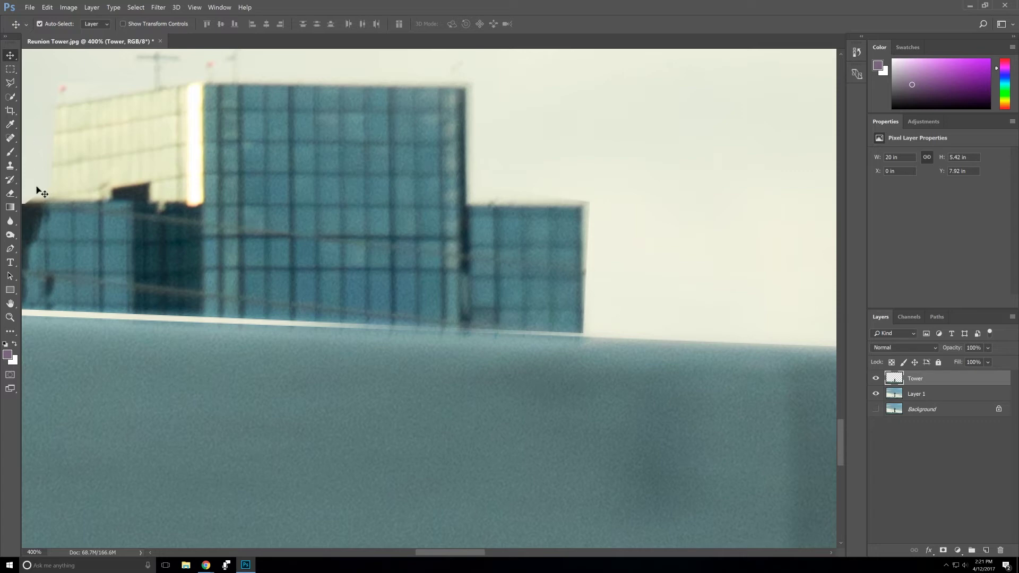
- Clone clean windows on the Tower layer over the upper line crossing the glass building's main block and dark wing
{"action": "left_click", "coordinate": [10, 166]}
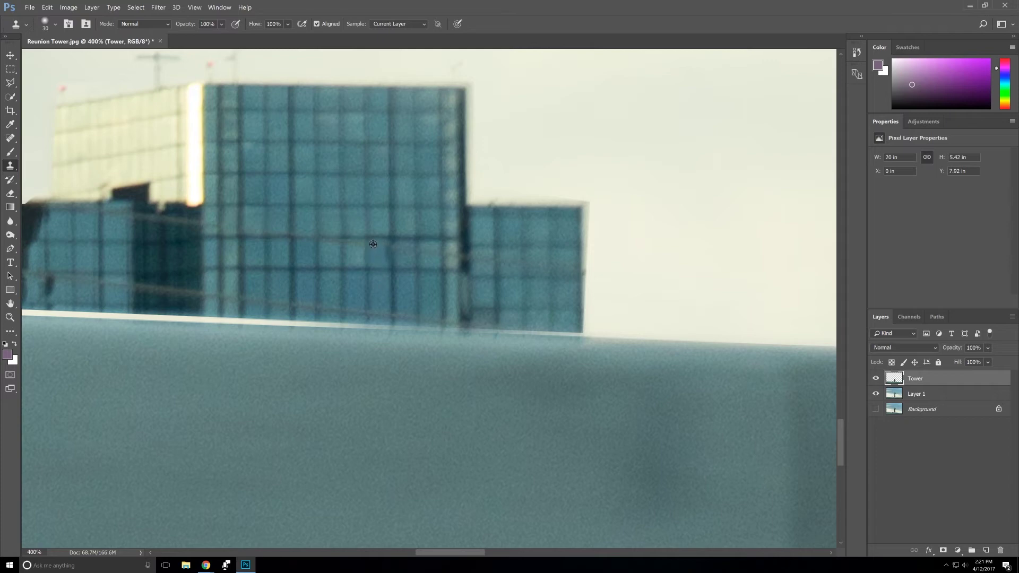
{"action": "left_click_drag", "start_coordinate": [366, 241], "coordinate": [350, 241]}
{"action": "mouse_move", "coordinate": [176, 215]}
{"action": "left_mouse_down"}
{"action": "mouse_move", "coordinate": [131, 211]}
{"action": "mouse_move", "coordinate": [161, 207]}
{"action": "left_mouse_up"}
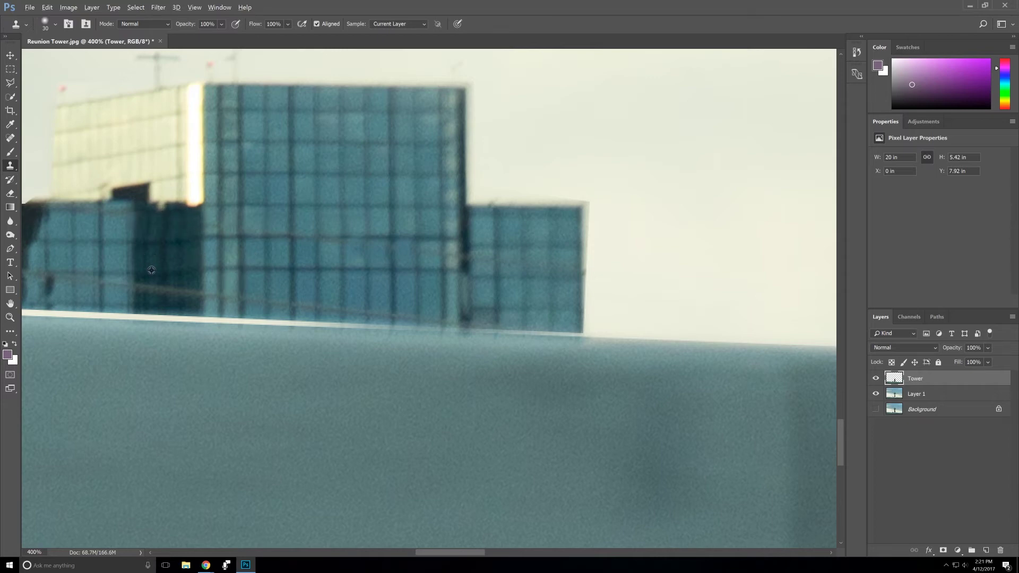
- Clone clean windows over the lower line crossing the dark wing, the main block and the adjoining low blue wing
{"action": "left_click_drag", "start_coordinate": [187, 281], "coordinate": [141, 277]}
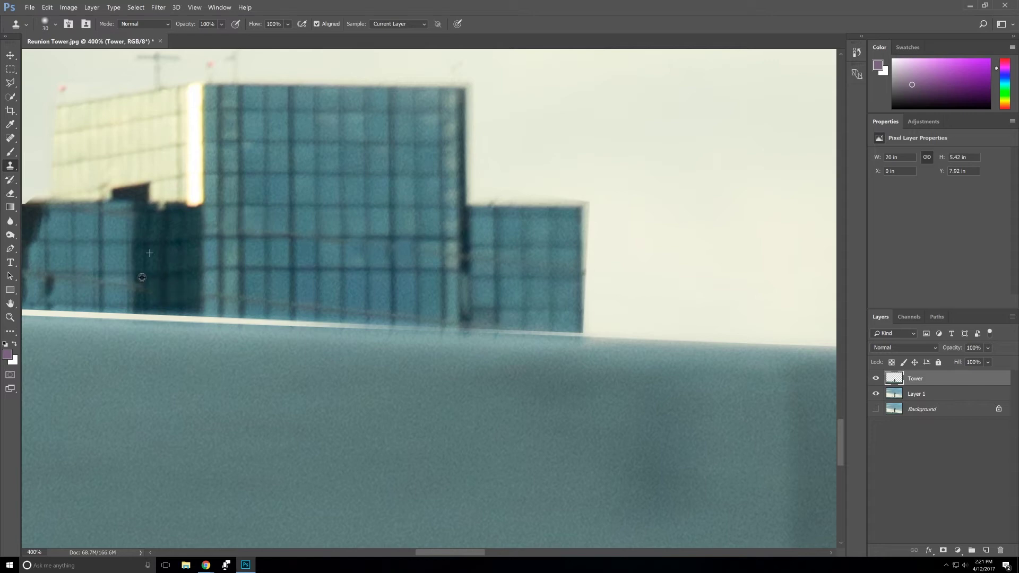
{"action": "mouse_move", "coordinate": [215, 278]}
{"action": "left_mouse_down"}
{"action": "mouse_move", "coordinate": [310, 300]}
{"action": "mouse_move", "coordinate": [418, 305]}
{"action": "left_mouse_up"}
{"action": "left_click", "coordinate": [152, 177]}
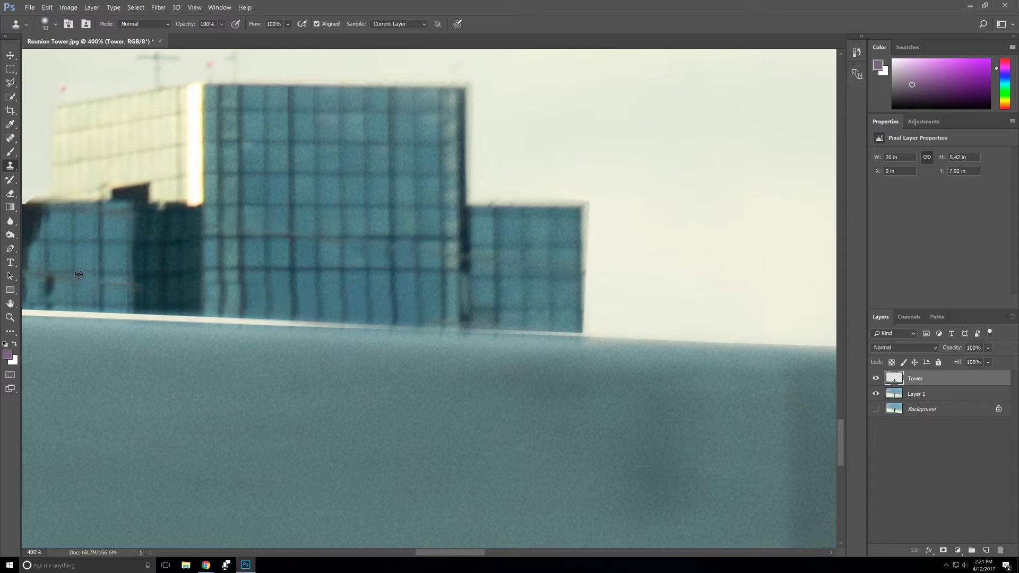
{"action": "left_click", "coordinate": [47, 279]}
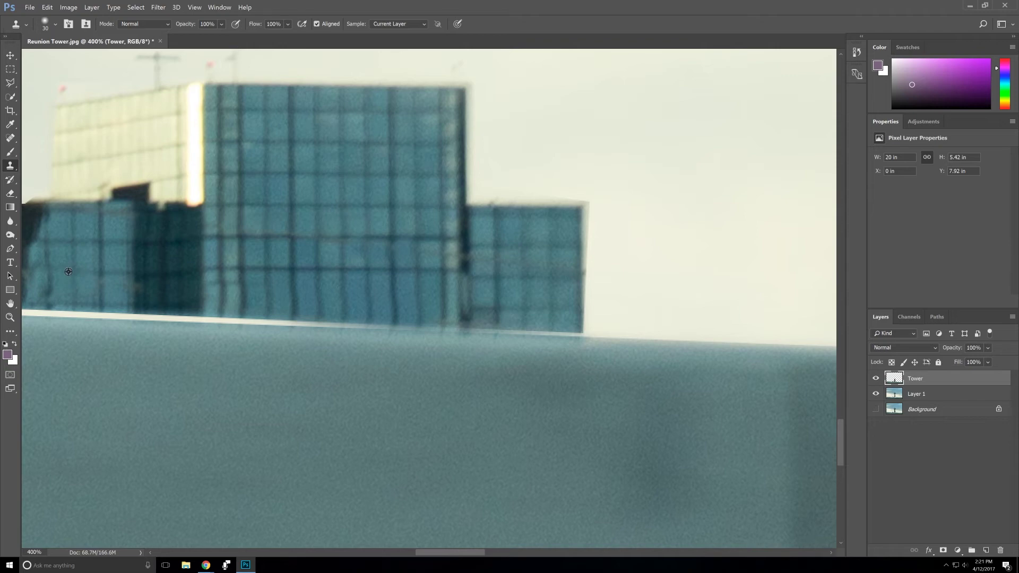
- Examine the glass buildings and the tower's base along the barrier for remaining line fragments and cloning smudges
{"action": "left_click_drag", "start_coordinate": [43, 255], "coordinate": [216, 264]}
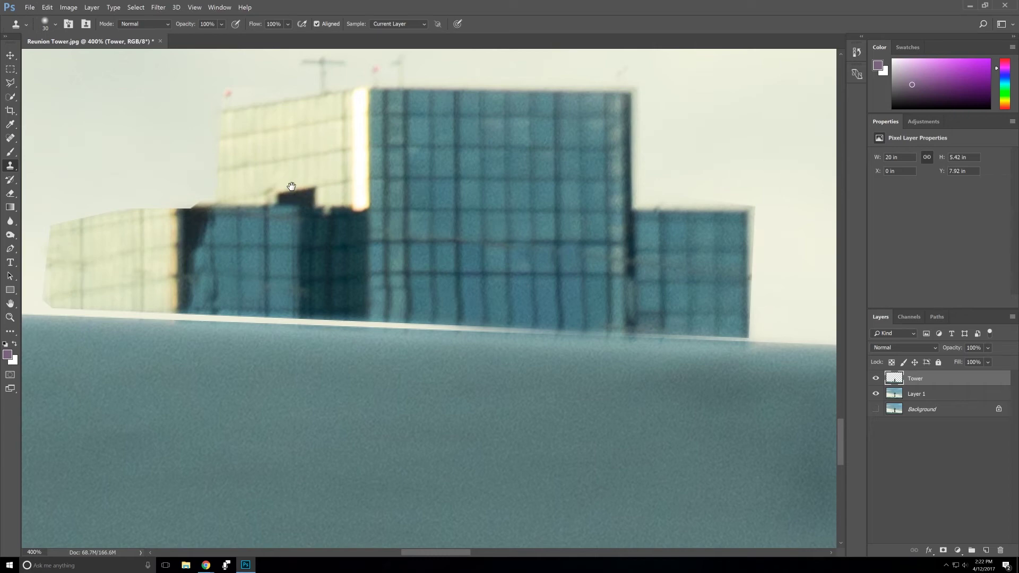
{"action": "left_click_drag", "start_coordinate": [292, 187], "coordinate": [223, 164]}
{"action": "left_click_drag", "start_coordinate": [584, 210], "coordinate": [433, 187]}
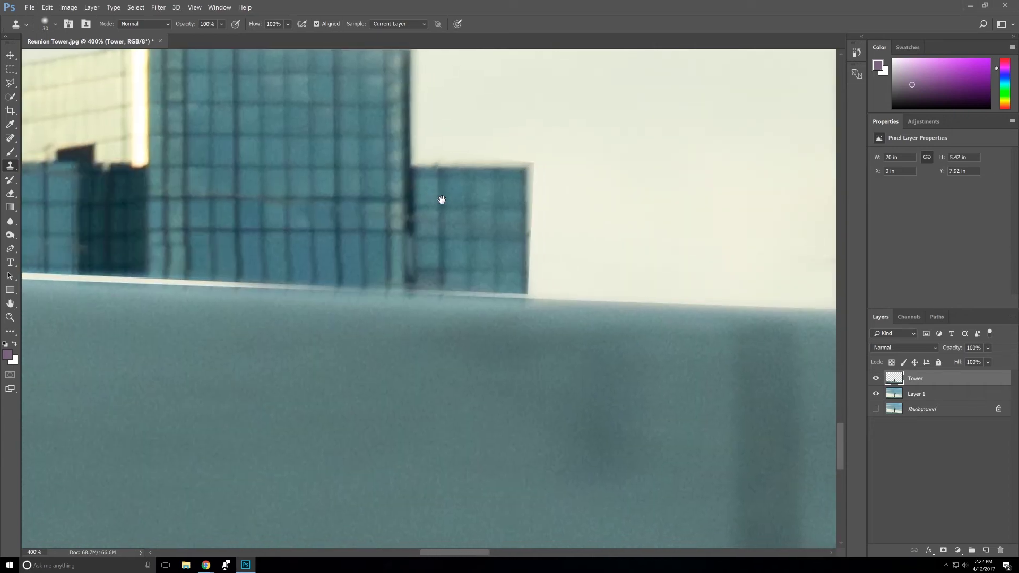
{"action": "key", "text": "ctrl+minus"}
{"action": "key", "text": "ctrl+minus"}
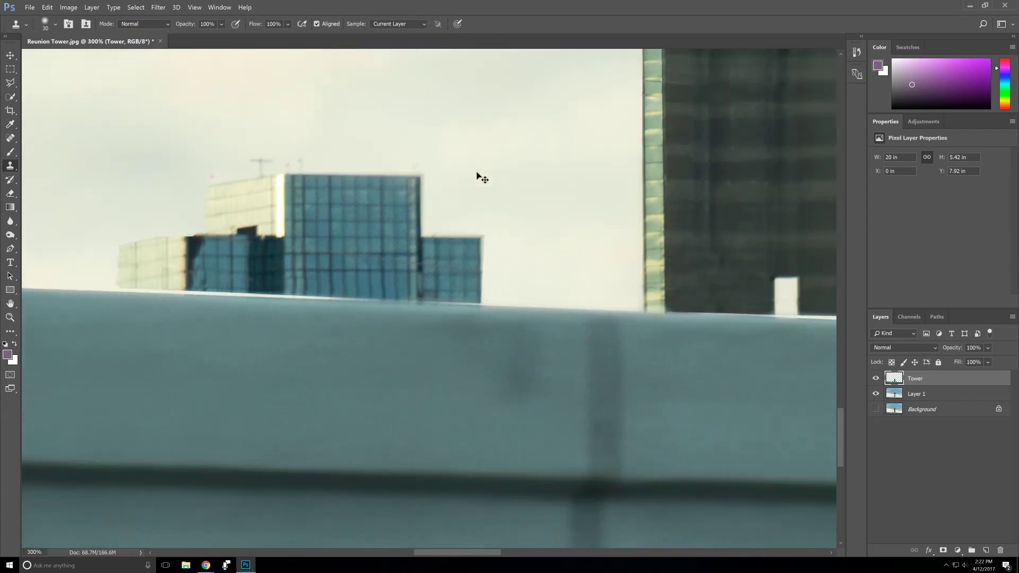
{"action": "key", "text": "ctrl+minus"}
{"action": "key", "text": "ctrl+minus"}
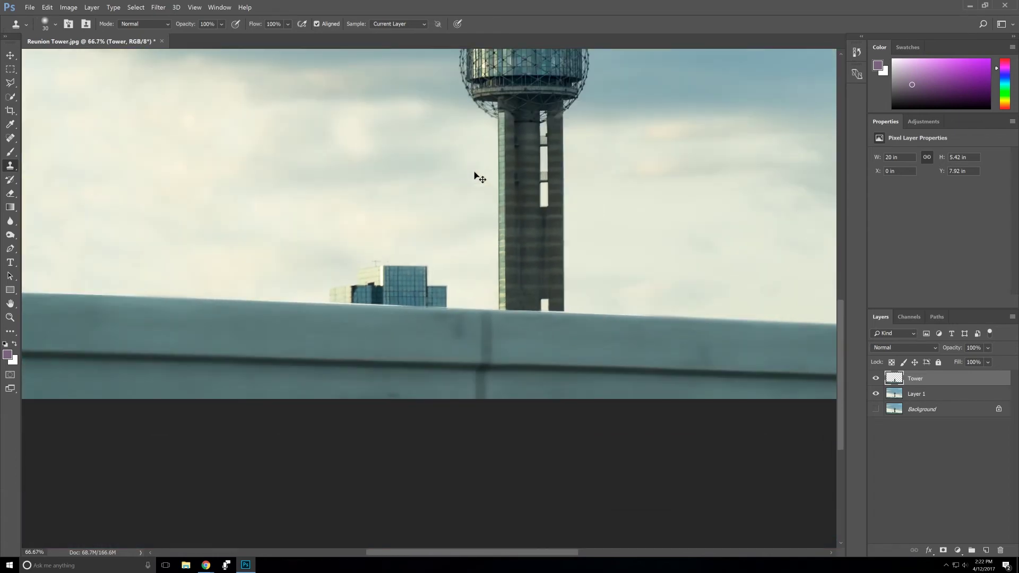
{"action": "key", "text": "ctrl+plus"}
{"action": "key", "text": "ctrl+plus"}
{"action": "key", "text": "ctrl+plus"}
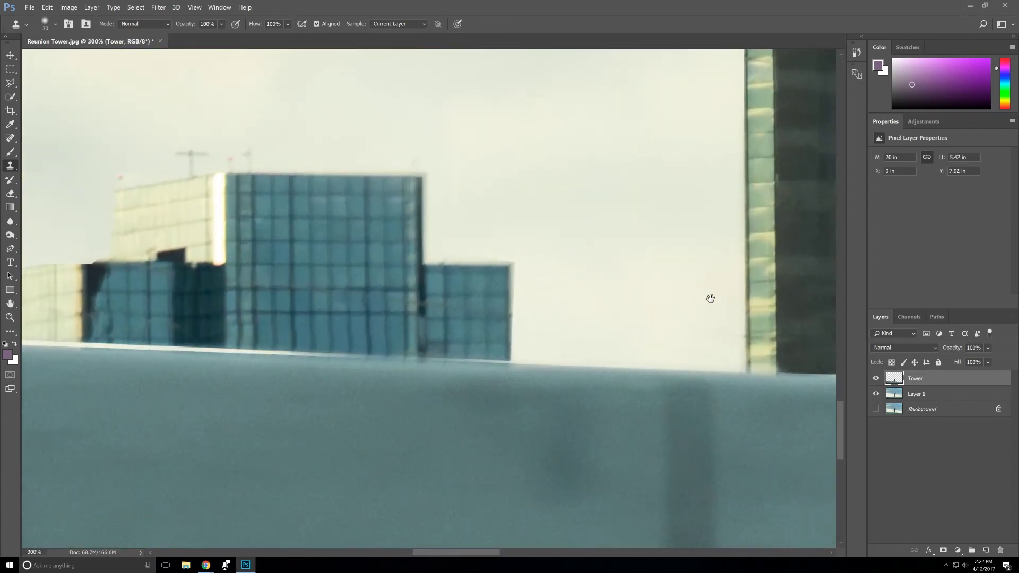
{"action": "left_click_drag", "start_coordinate": [710, 299], "coordinate": [451, 255]}
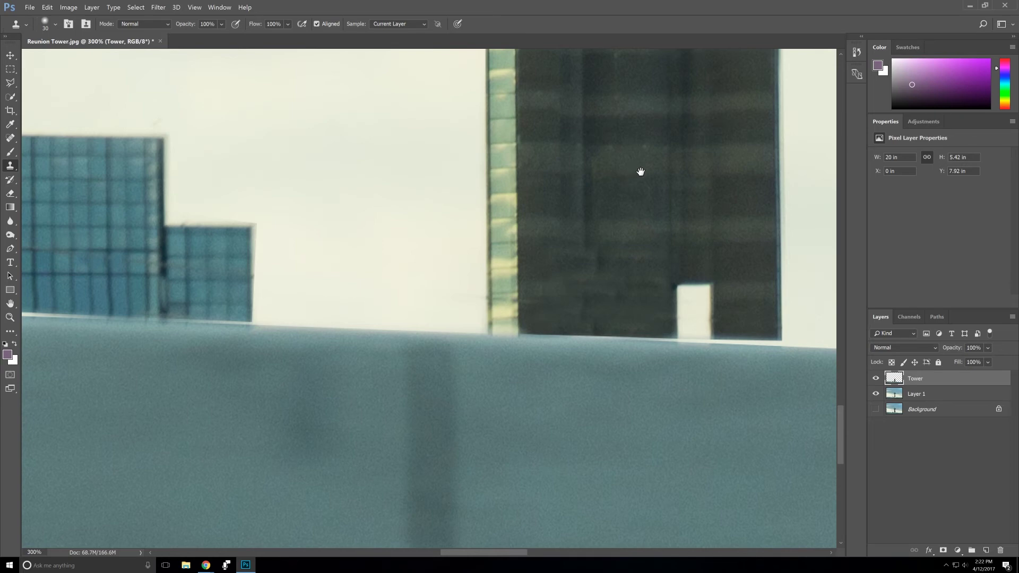
- Outline the lower tower shaft from its light edge to the small base opening with the Polygonal Lasso
{"action": "left_click_drag", "start_coordinate": [639, 173], "coordinate": [504, 189]}
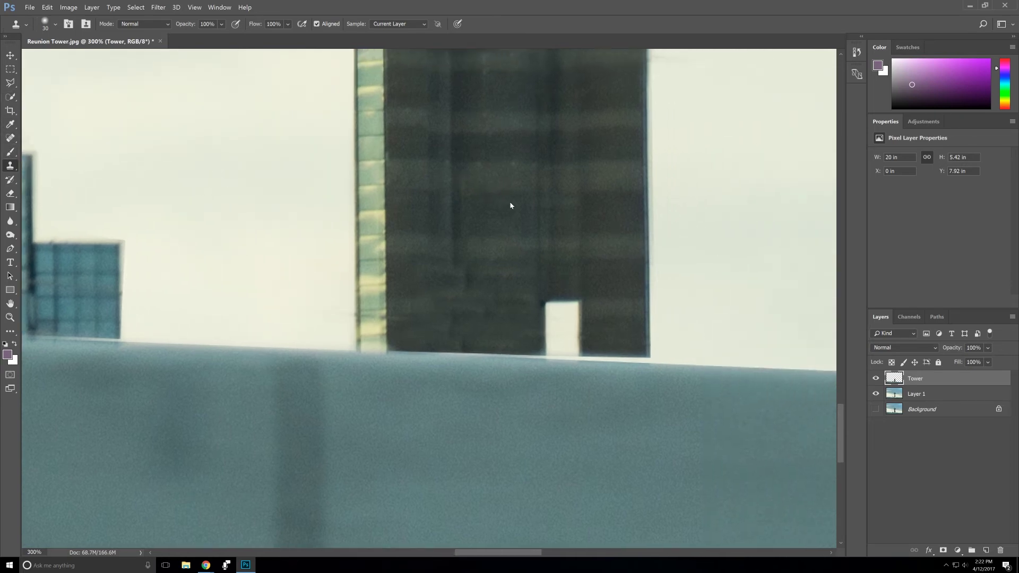
{"action": "key", "text": "bracketright"}
{"action": "key", "text": "bracketright"}
{"action": "key", "text": "bracketright"}
{"action": "key", "text": "bracketright"}
{"action": "key", "text": "bracketleft"}
{"action": "key", "text": "bracketleft"}
{"action": "key", "text": "bracketright"}
{"action": "key", "text": "bracketleft"}
{"action": "left_click", "coordinate": [10, 83]}
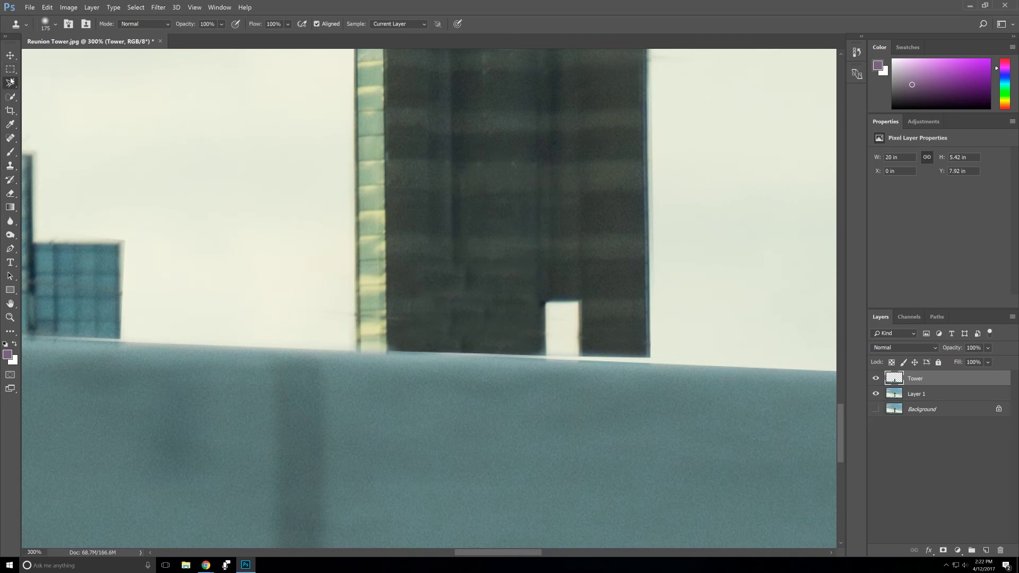
{"action": "left_click", "coordinate": [389, 350]}
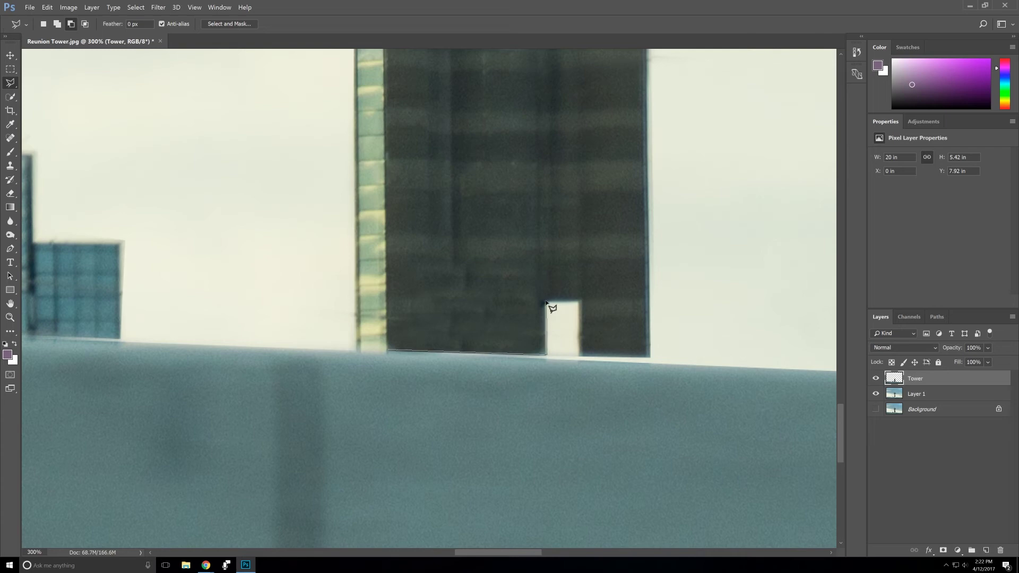
{"action": "left_click", "coordinate": [541, 109]}
{"action": "left_click", "coordinate": [355, 145]}
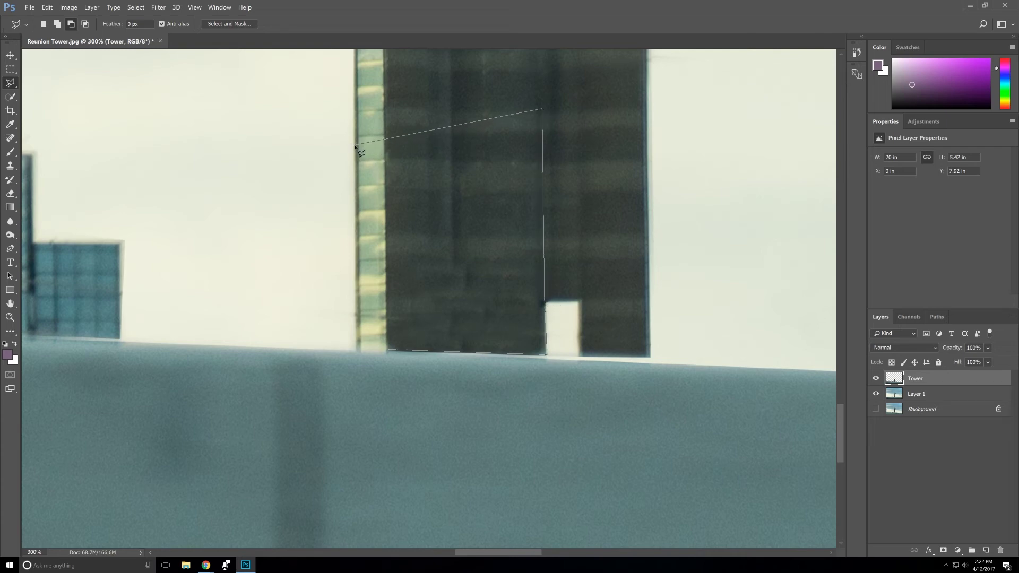
{"action": "left_click", "coordinate": [359, 350]}
- Enlarge the Color-mode brush to 175 px and sample the dark facade colour inside the selection
{"action": "left_click", "coordinate": [11, 151]}
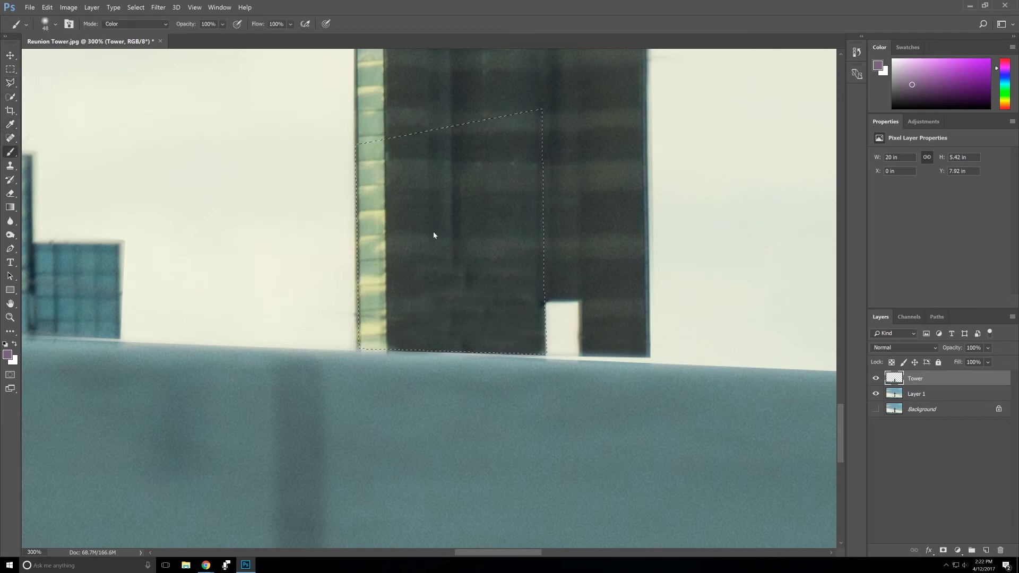
{"action": "key", "text": "bracketright"}
{"action": "key", "text": "bracketright"}
{"action": "key", "text": "bracketright"}
{"action": "key", "text": "bracketright"}
{"action": "key", "text": "bracketright"}
{"action": "key", "text": "bracketright"}
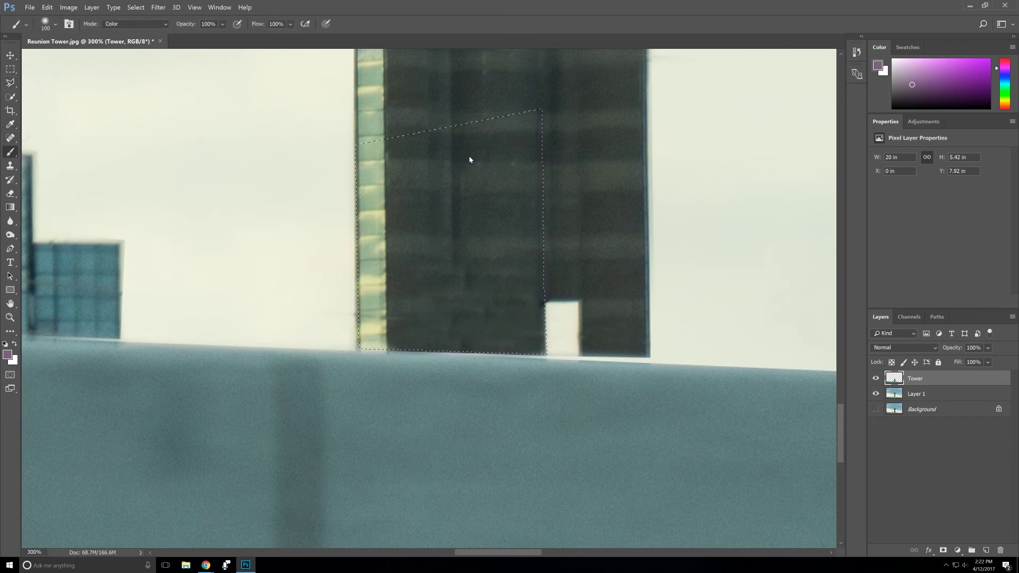
{"action": "key", "text": "bracketright"}
{"action": "key", "text": "bracketright"}
{"action": "key", "text": "bracketright"}
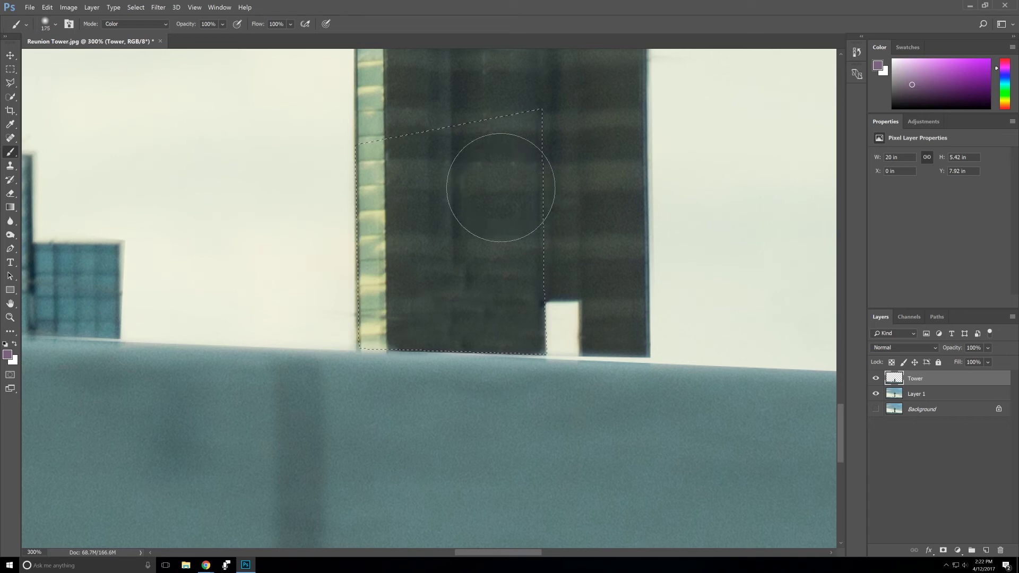
{"action": "left_click", "coordinate": [509, 181], "text": "alt"}
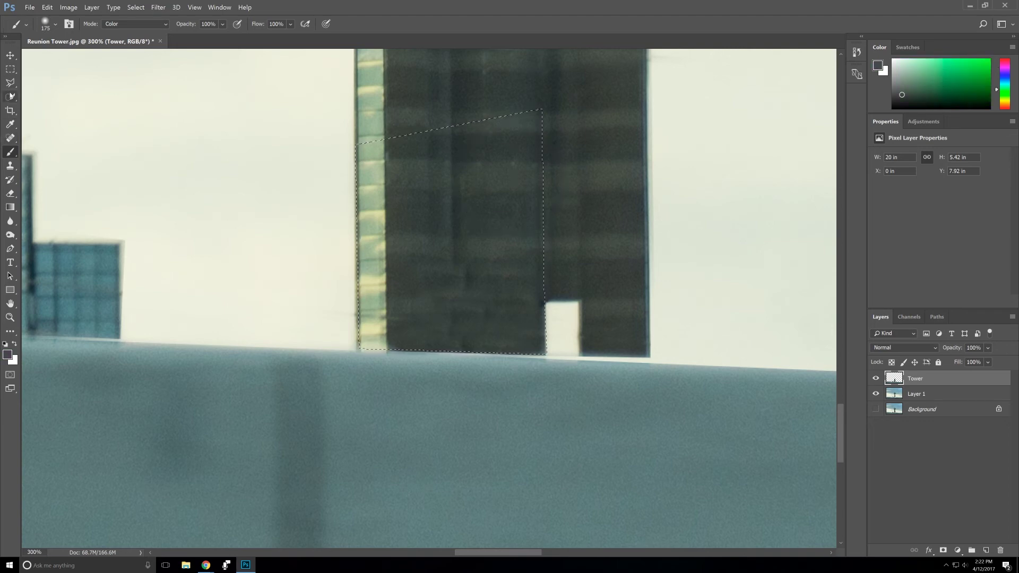
{"action": "left_click", "coordinate": [11, 95]}
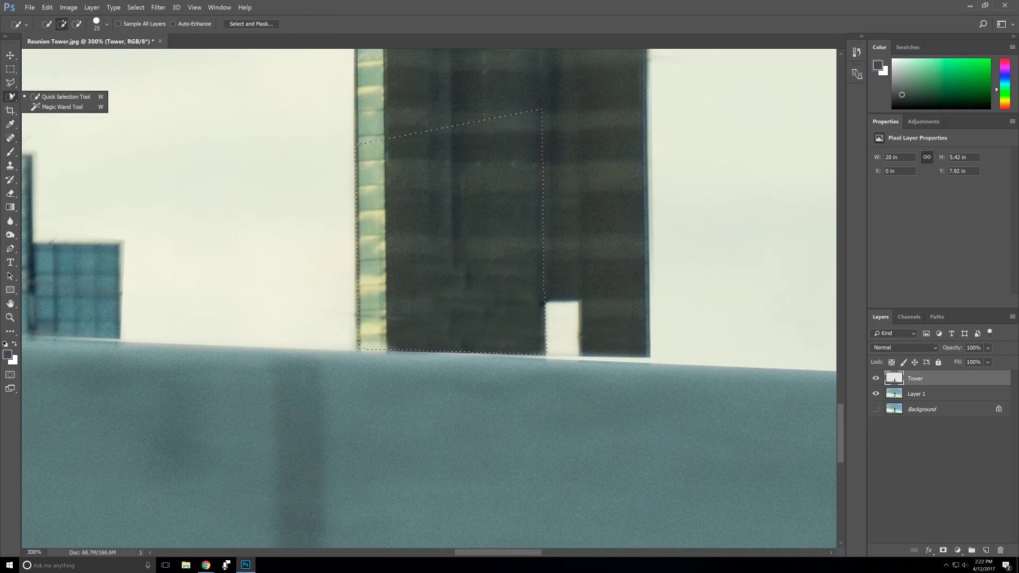
- Clone clean facade texture over the smudges inside the selected shaft area with a 175 px Clone Stamp, and clear the selection
{"action": "left_click", "coordinate": [10, 166]}
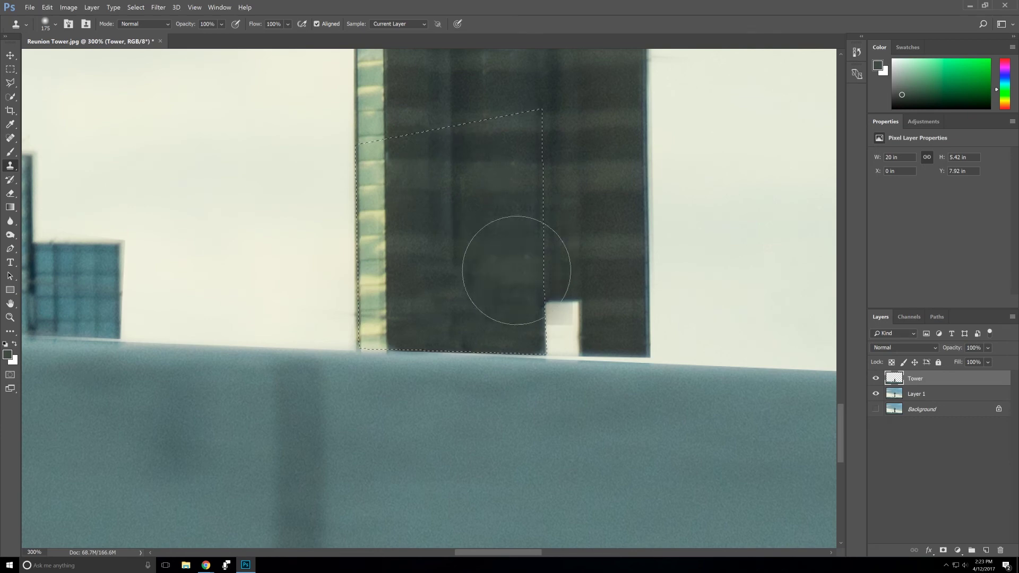
{"action": "left_click_drag", "start_coordinate": [508, 298], "coordinate": [442, 303]}
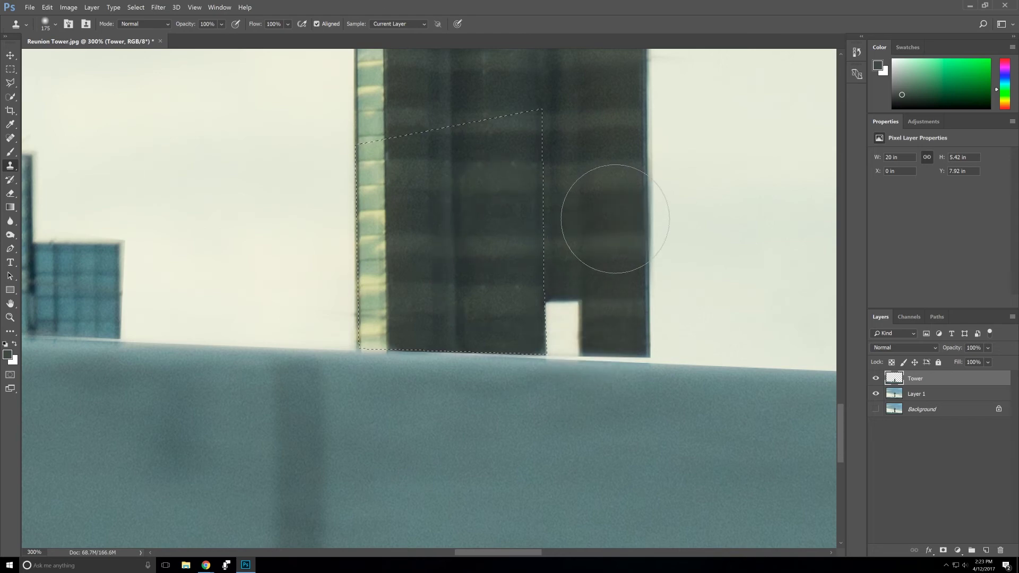
{"action": "key", "text": "ctrl+minus"}
{"action": "key", "text": "ctrl+minus"}
{"action": "key", "text": "ctrl+minus"}
{"action": "key", "text": "ctrl+minus"}
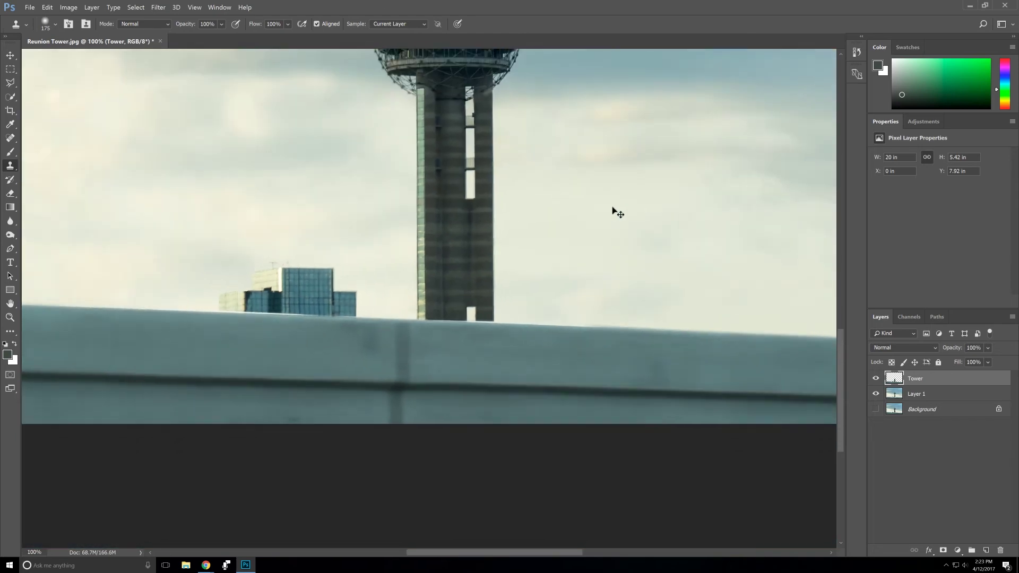
{"action": "key", "text": "ctrl+minus"}
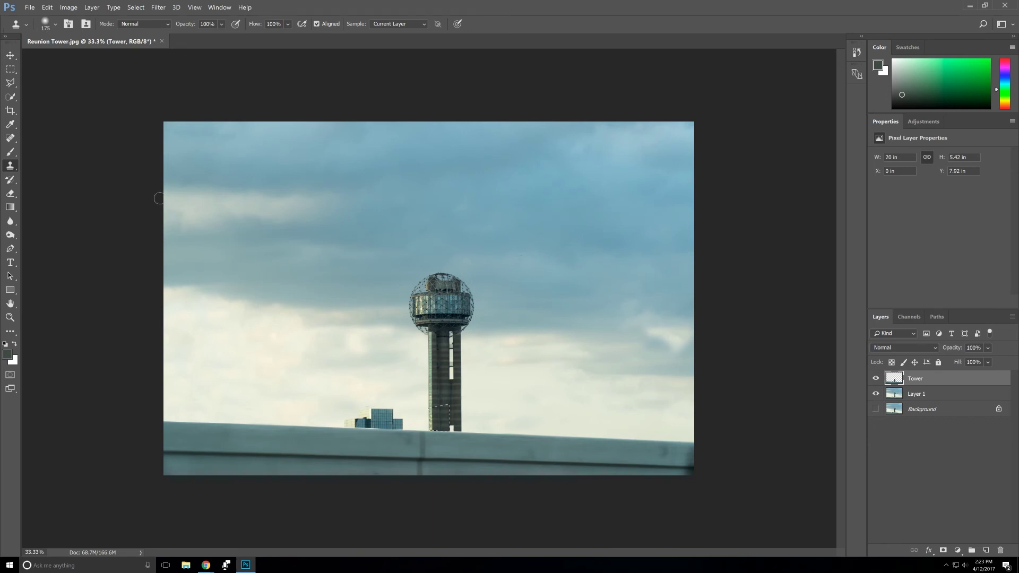
{"action": "left_click", "coordinate": [11, 67]}
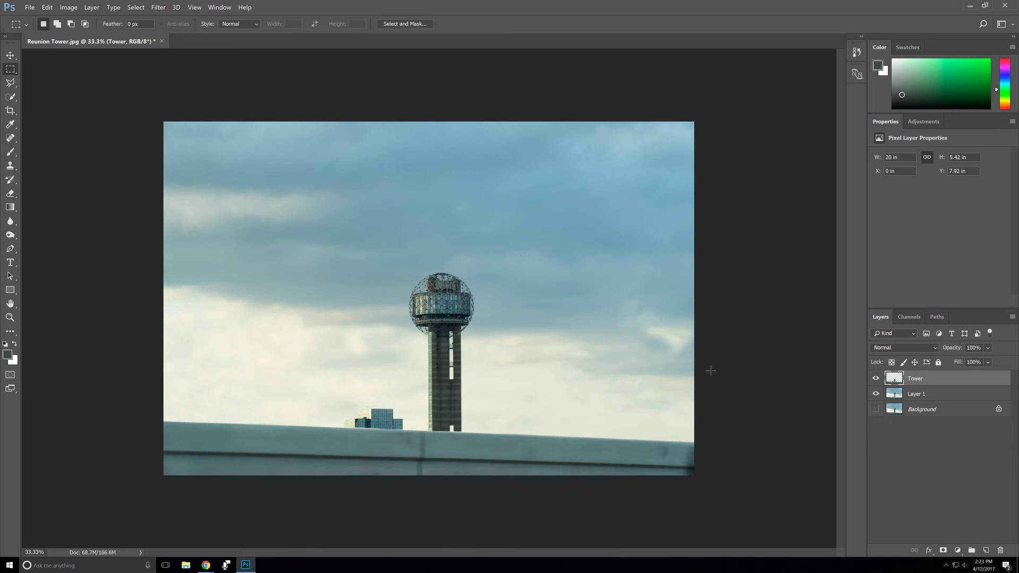
- Check the Tower layer without Layer 1 beneath it, and merge Tower and Layer 1 into one layer
{"action": "left_click", "coordinate": [875, 394]}
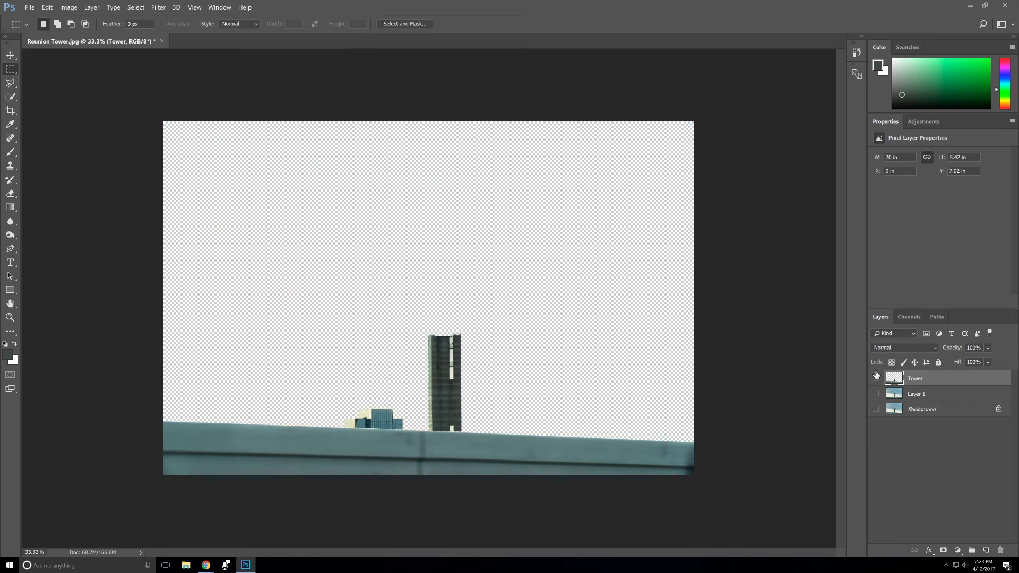
{"action": "left_click", "coordinate": [875, 393]}
{"action": "left_click", "coordinate": [946, 395], "text": "ctrl"}
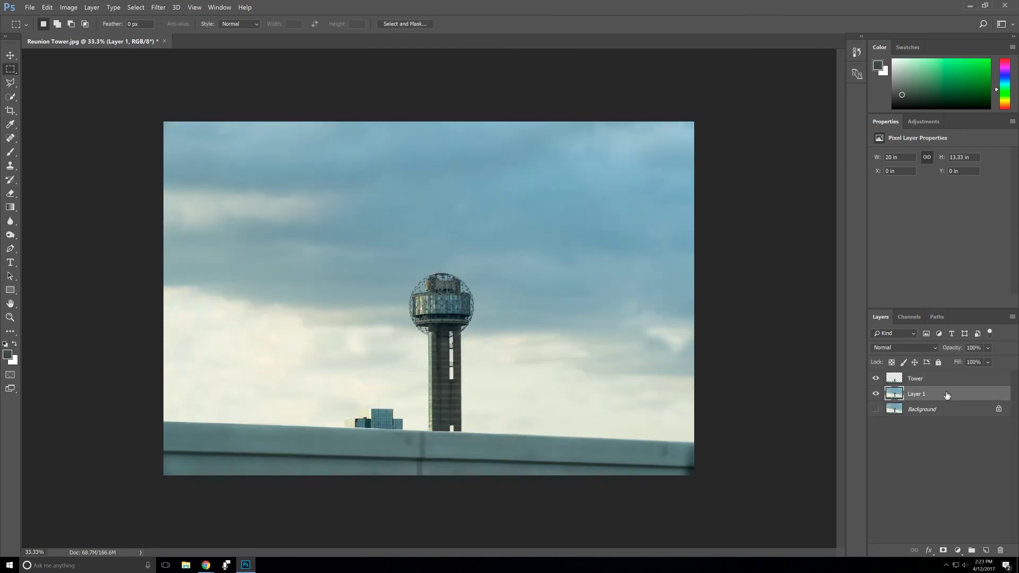
{"action": "right_click", "coordinate": [947, 395]}
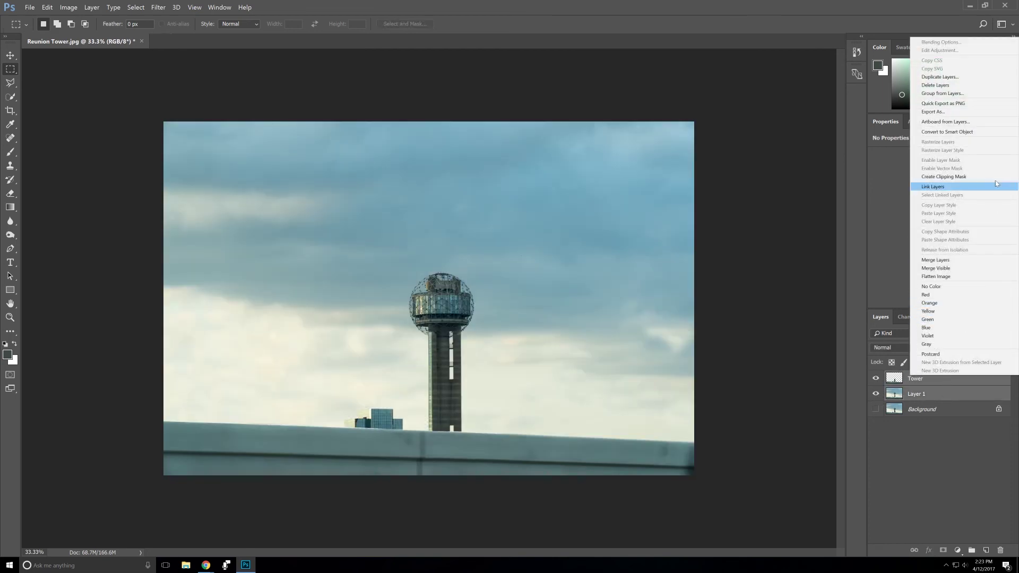
{"action": "left_click", "coordinate": [935, 260]}
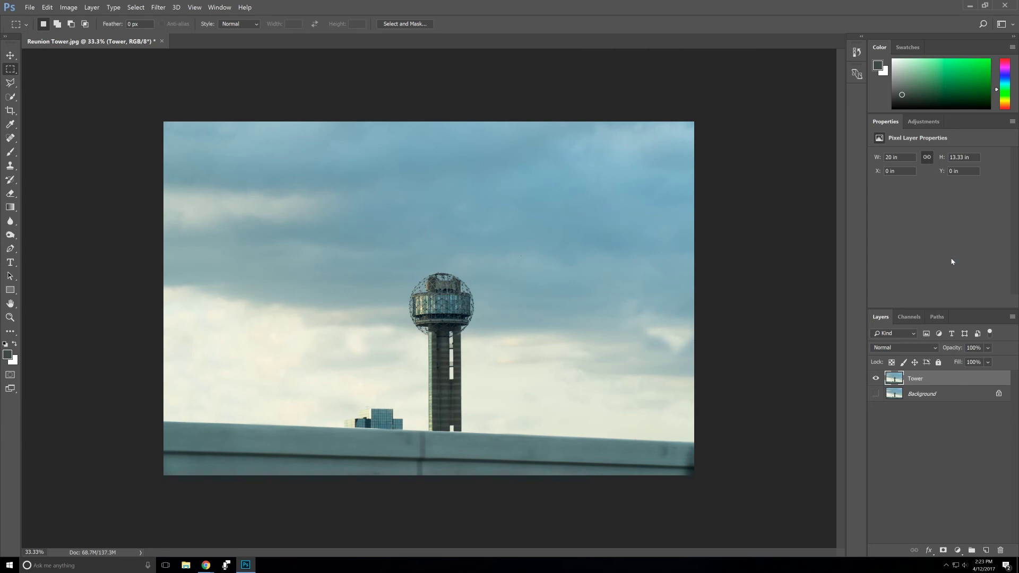
- Show the Background layer and compare the original photo with the retouched Tower layer by toggling the Tower layer's visibility
{"action": "left_click", "coordinate": [875, 394]}
{"action": "left_click", "coordinate": [961, 398]}
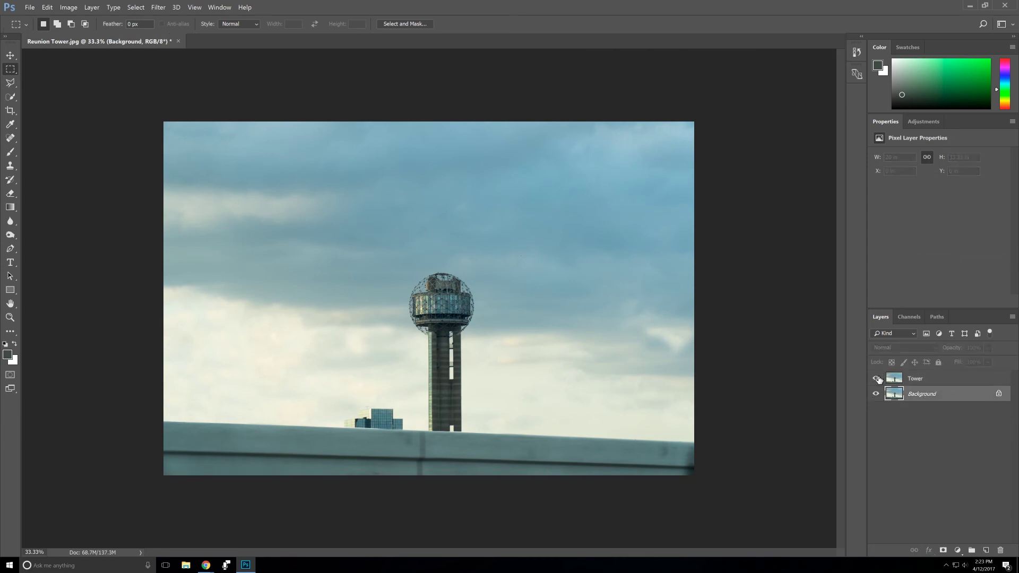
{"action": "left_click", "coordinate": [876, 379]}
{"action": "left_click", "coordinate": [876, 379]}
{"action": "left_click", "coordinate": [876, 378]}
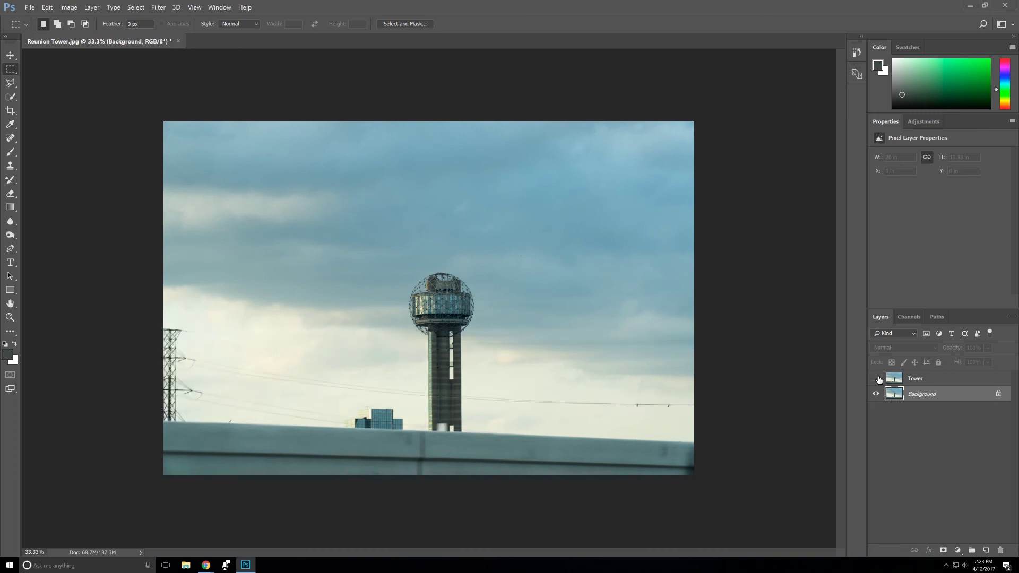
{"action": "left_click", "coordinate": [876, 379]}
{"action": "left_click", "coordinate": [876, 378]}
{"action": "left_click", "coordinate": [877, 378]}
{"action": "left_click", "coordinate": [877, 378]}
{"action": "left_click", "coordinate": [876, 378]}
{"action": "left_click", "coordinate": [877, 378]}
{"action": "left_click", "coordinate": [877, 378]}
{"action": "left_click", "coordinate": [876, 378]}
{"action": "left_click", "coordinate": [877, 378]}
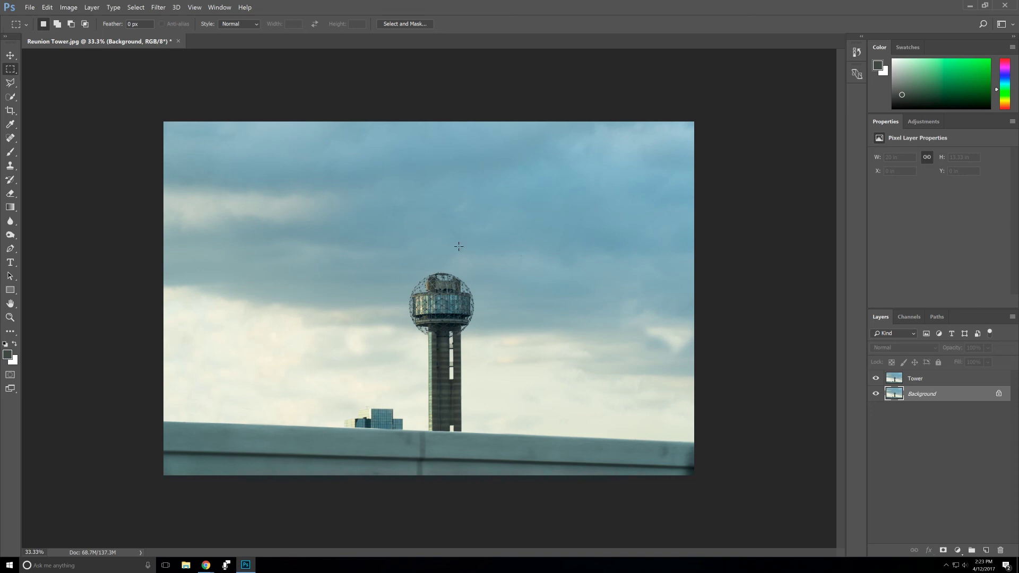
- Crop the photo tighter on all sides, centring the tower horizontally and keeping the barrier along the lower edge
{"action": "left_click", "coordinate": [10, 111]}
{"action": "left_click_drag", "start_coordinate": [159, 120], "coordinate": [226, 165]}
{"action": "left_click_drag", "start_coordinate": [414, 269], "coordinate": [469, 282]}
{"action": "key", "text": "Return"}
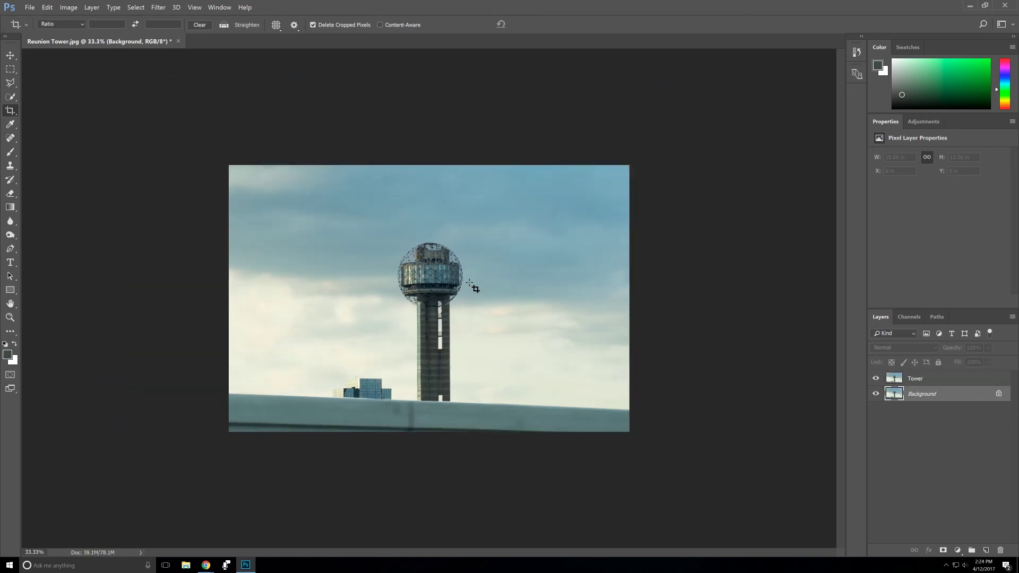